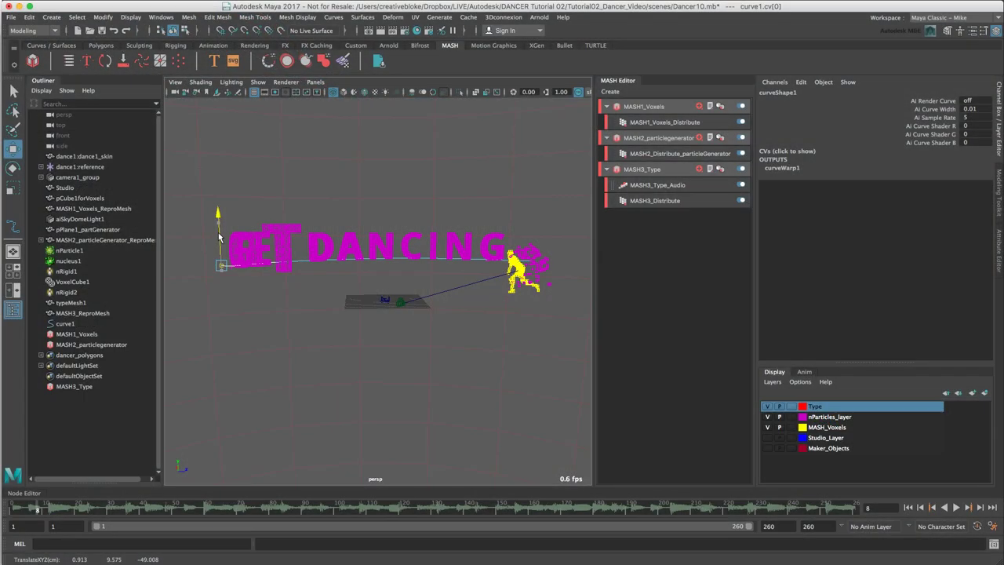
- Raise the text curve's start point in Y and give aiStandard2_Voxel a yellow diffuse colour
left_click_drag(219, 237, 219, 225)
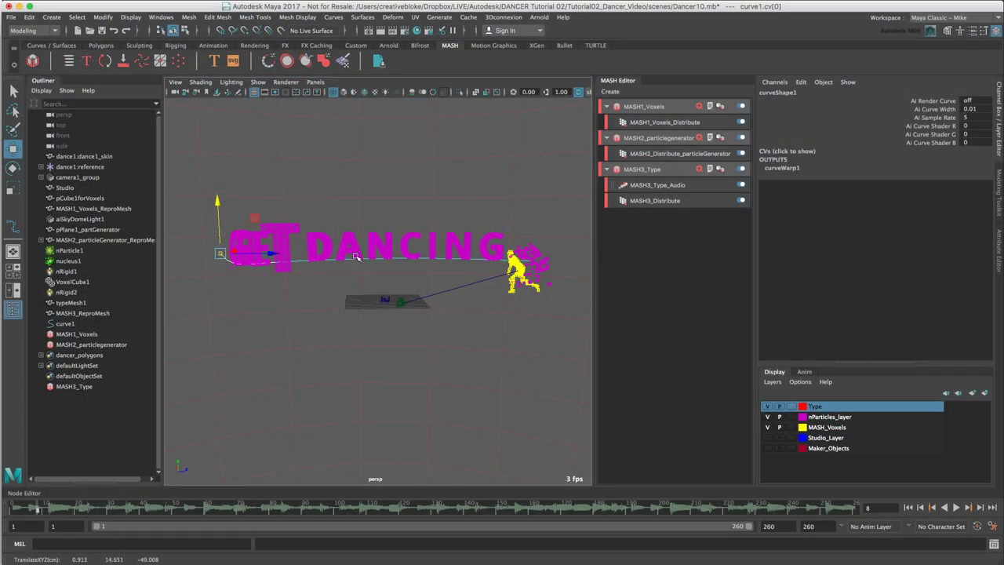
left_click(364, 253)
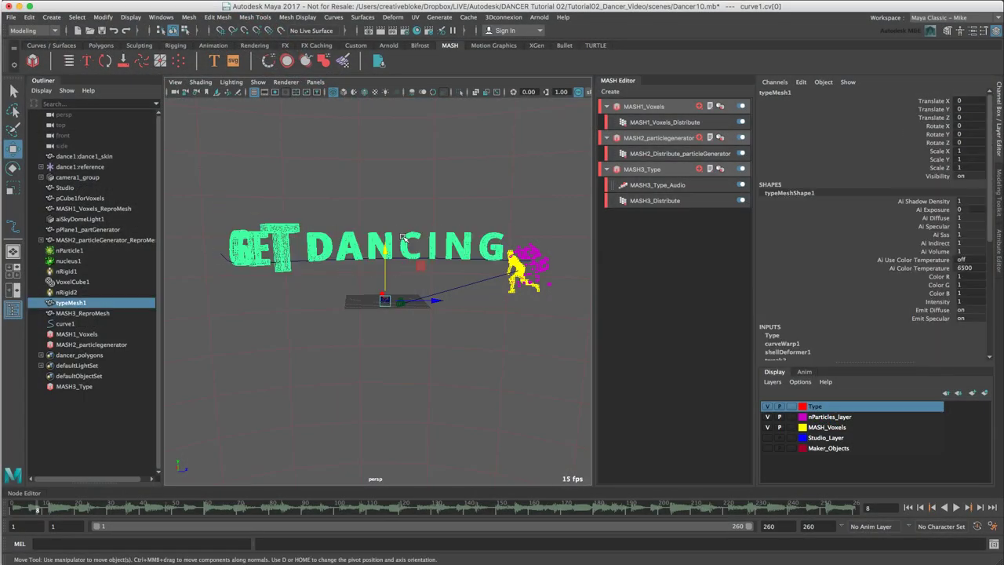
left_click(301, 263)
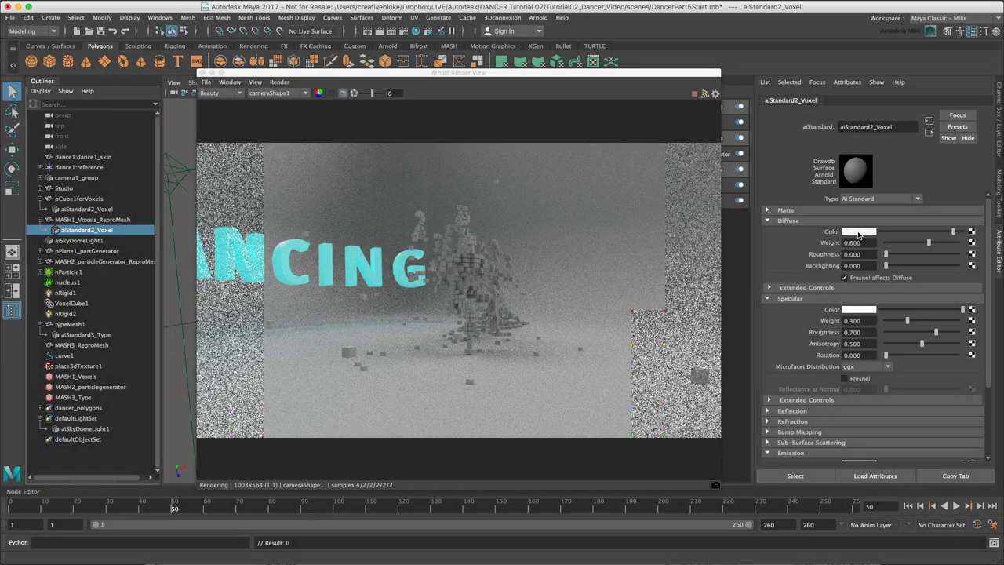
left_click(859, 233)
left_click(830, 207)
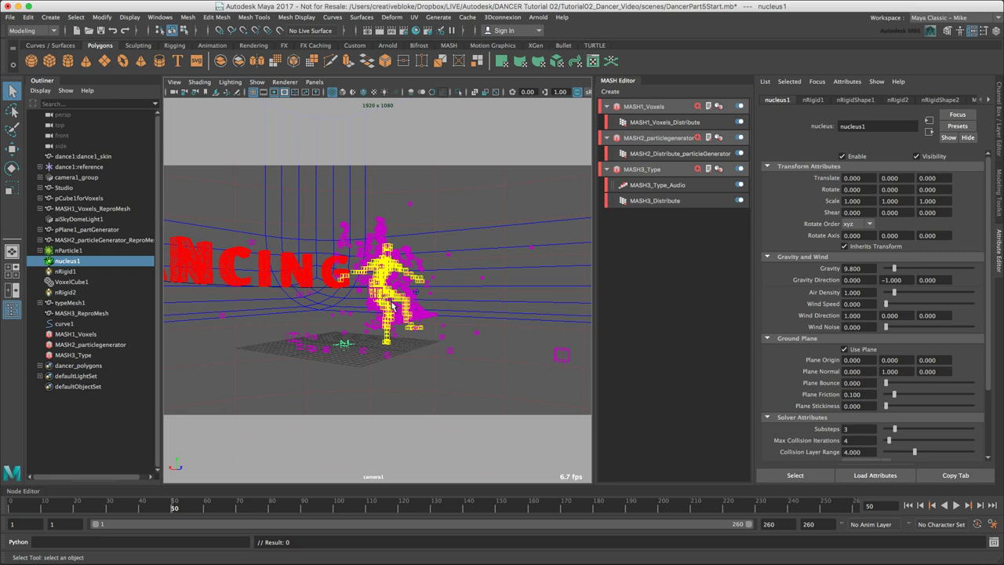
- Maximise the side view and uncheck Use Plane under nucleus1's Ground Plane
key("space")
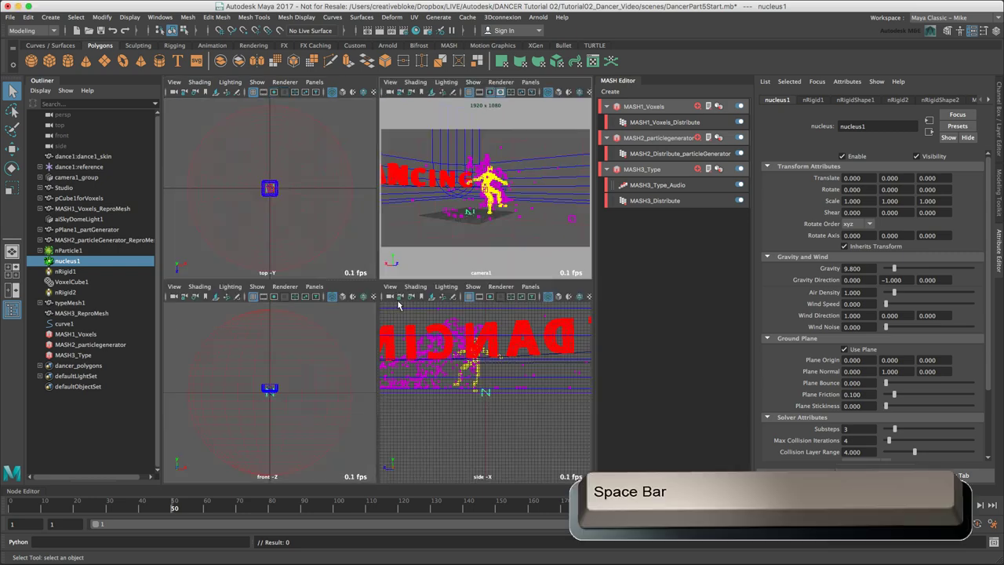
key("space")
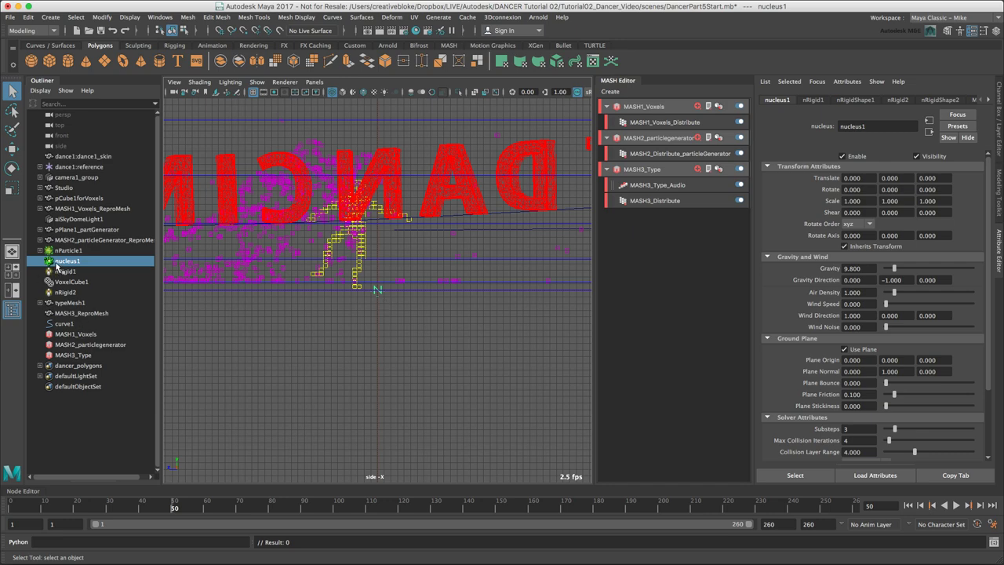
left_click(864, 349)
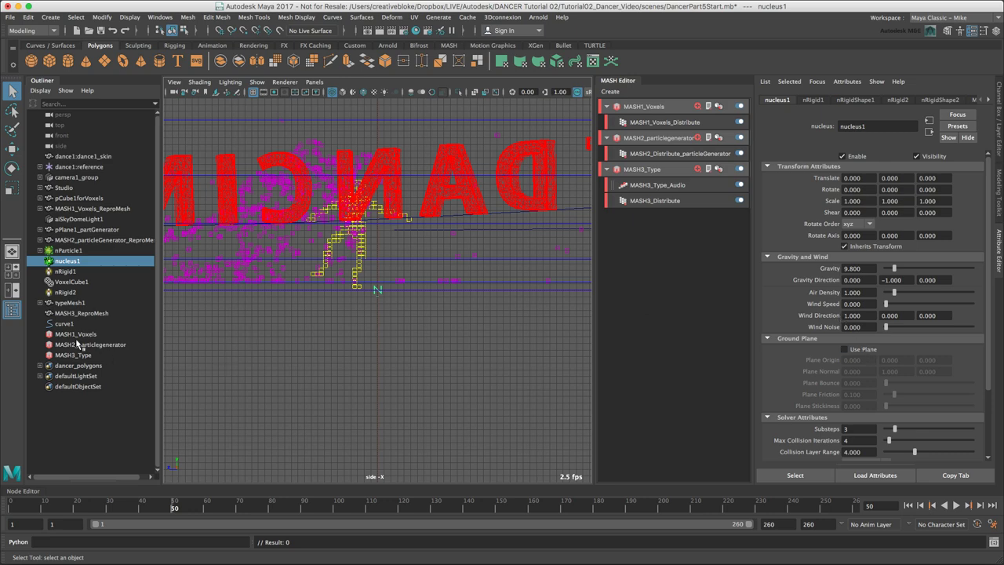
- Set nRigid2's collision Thickness to 0
left_click(69, 293)
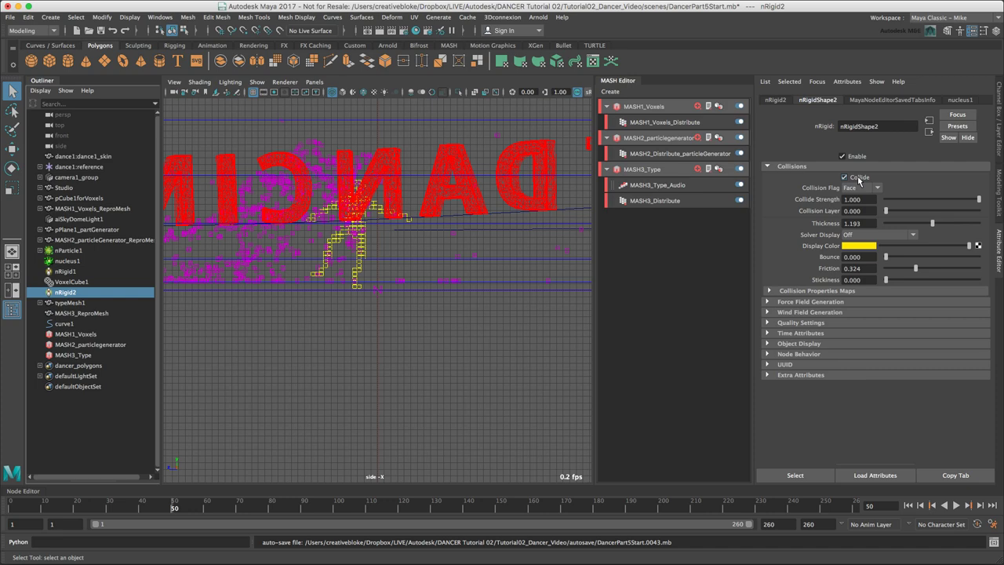
left_click(864, 223)
type("0")
key("Return")
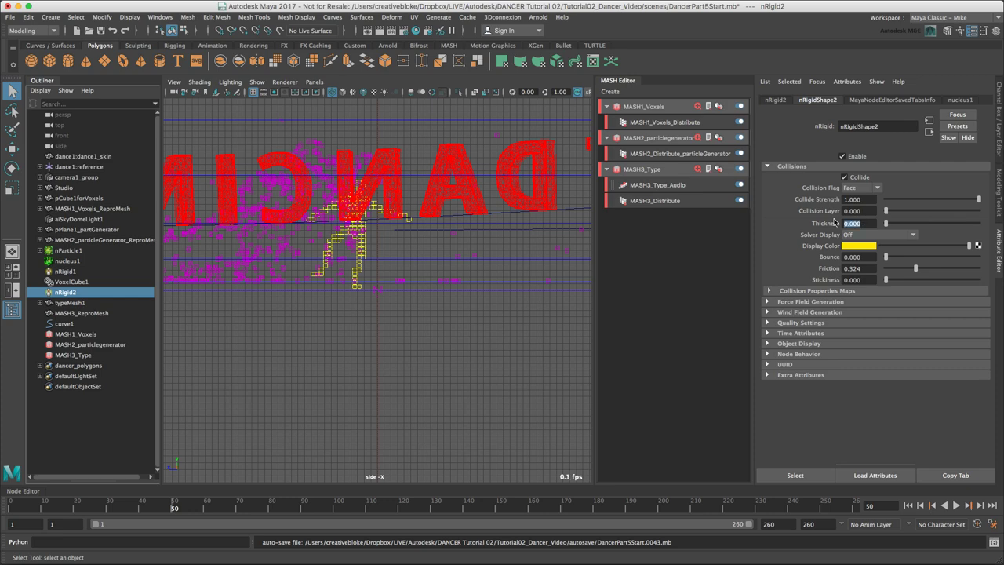
- Rewind to frame 1, play the simulation through, then stop it
left_click(908, 505)
left_click(957, 506)
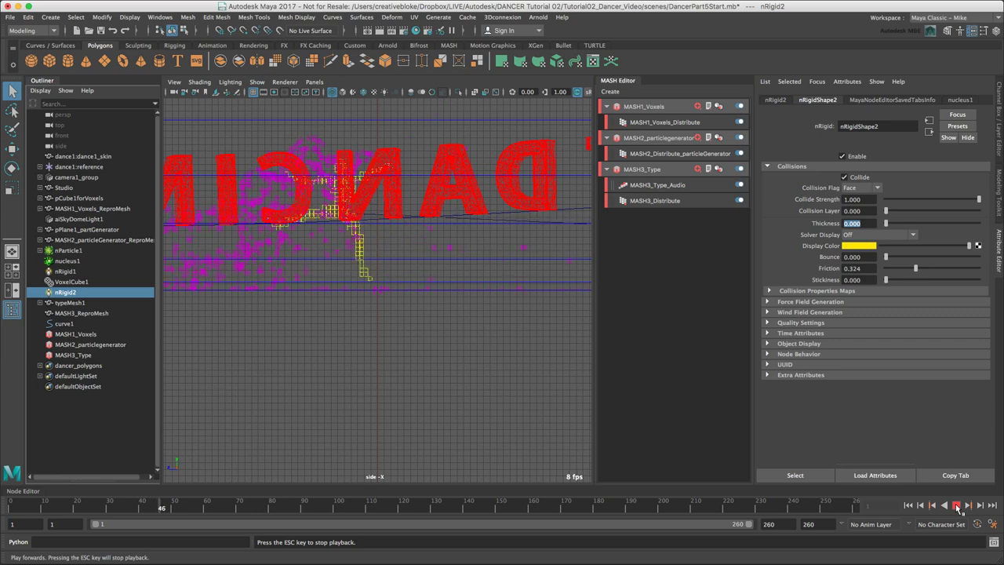
left_click(957, 506)
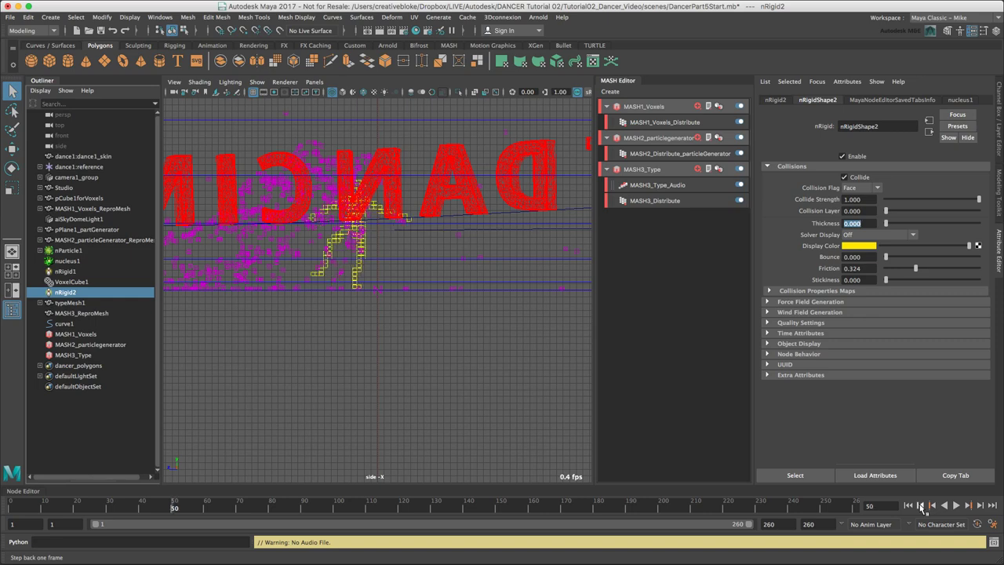
- Step back a frame, clear the selection and maximise the camera1 view
left_click(923, 507)
left_click(438, 334)
key("space")
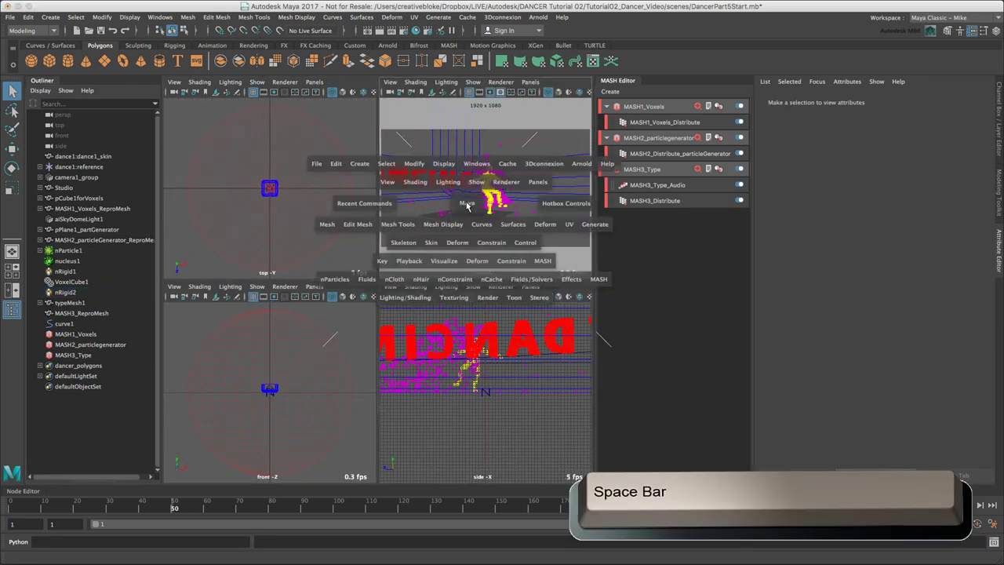
key("space")
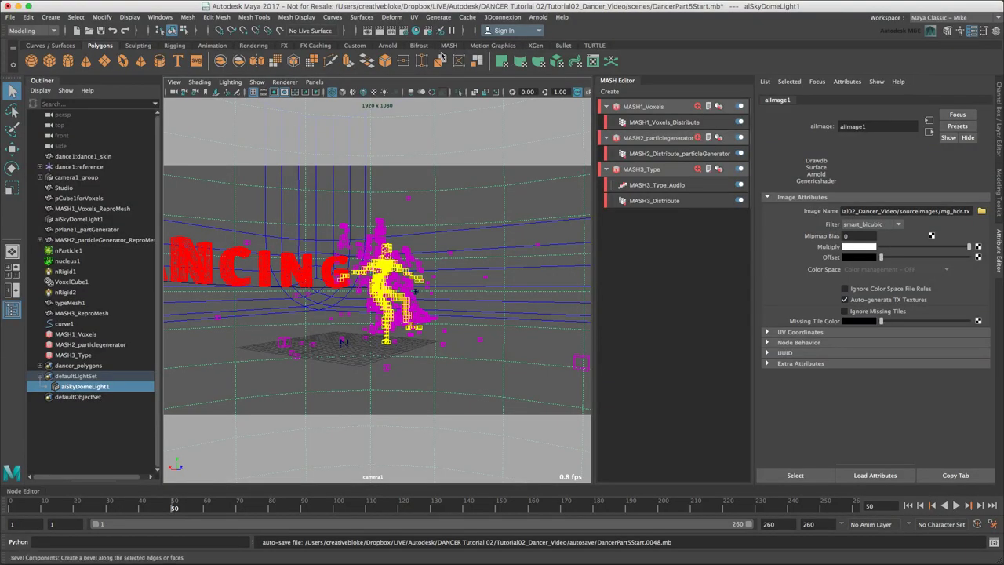
- Open the Arnold Render View and restart the interactive render
left_click(538, 17)
left_click(549, 36)
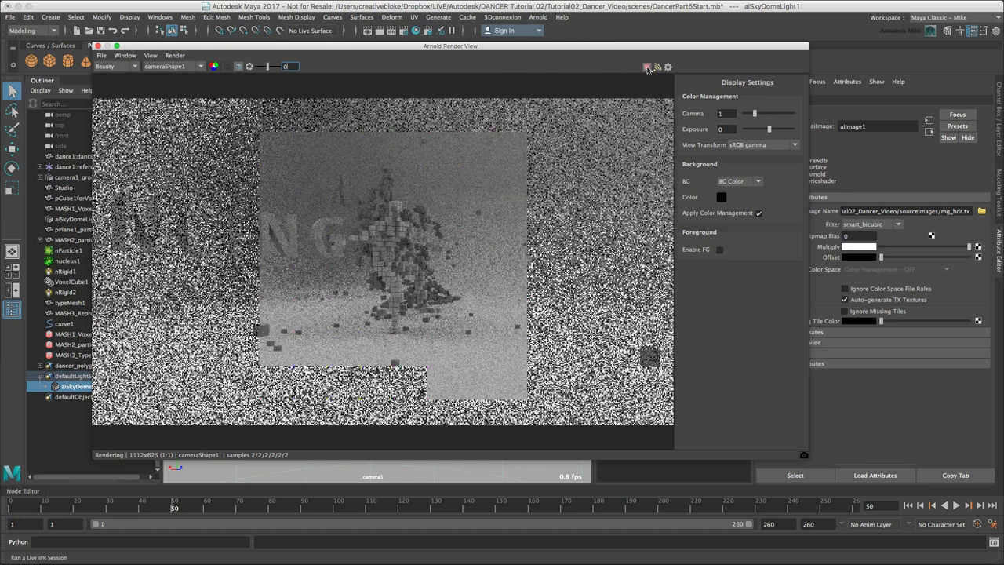
left_click(647, 68)
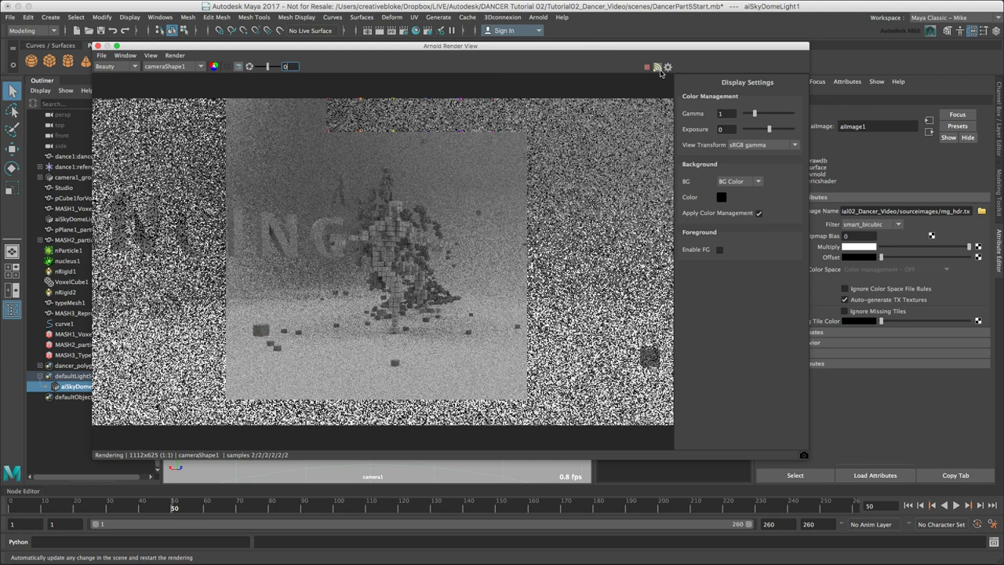
- Set the render view's display Exposure to 0
left_click(668, 68)
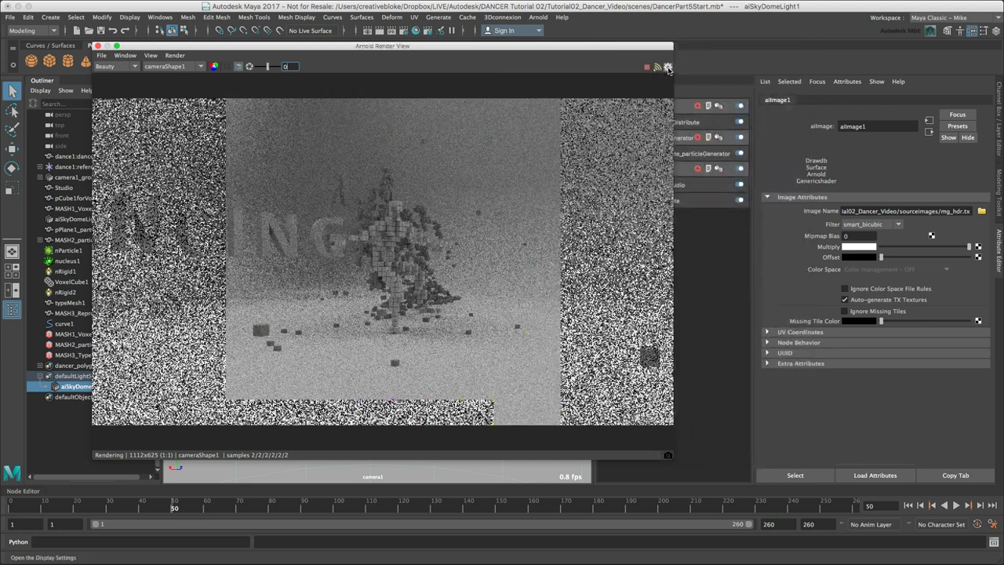
left_click(668, 68)
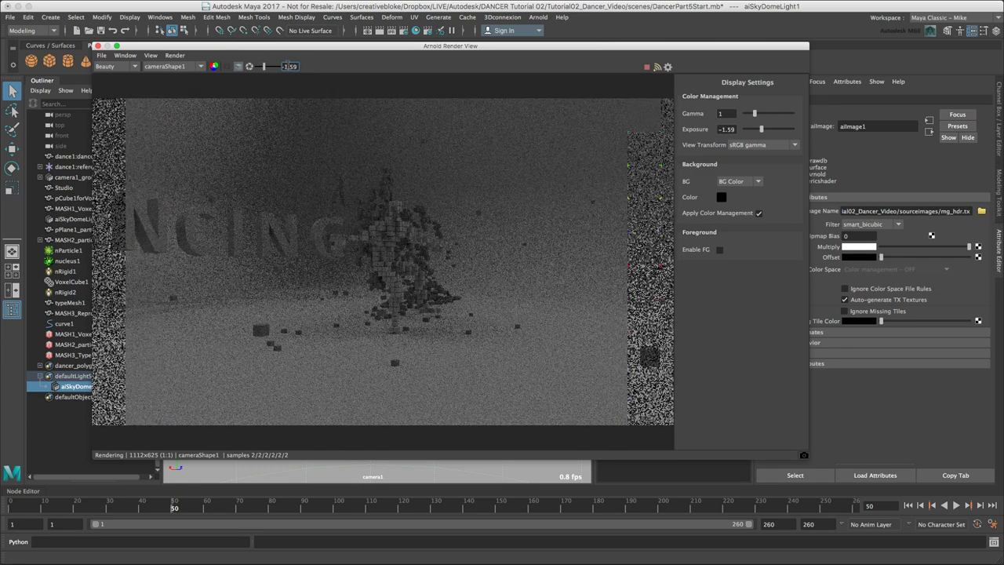
double_click(288, 66)
type("0")
key("Return")
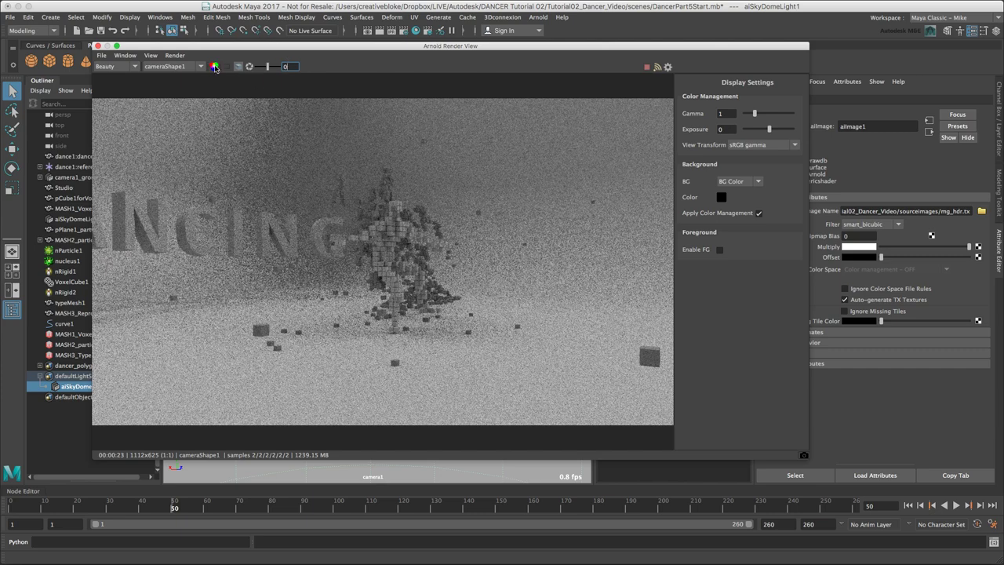
- Cycle through the red, green, blue and alpha channels, then back to full colour
left_click(214, 66)
left_click(214, 66)
left_click(214, 66)
left_click(214, 67)
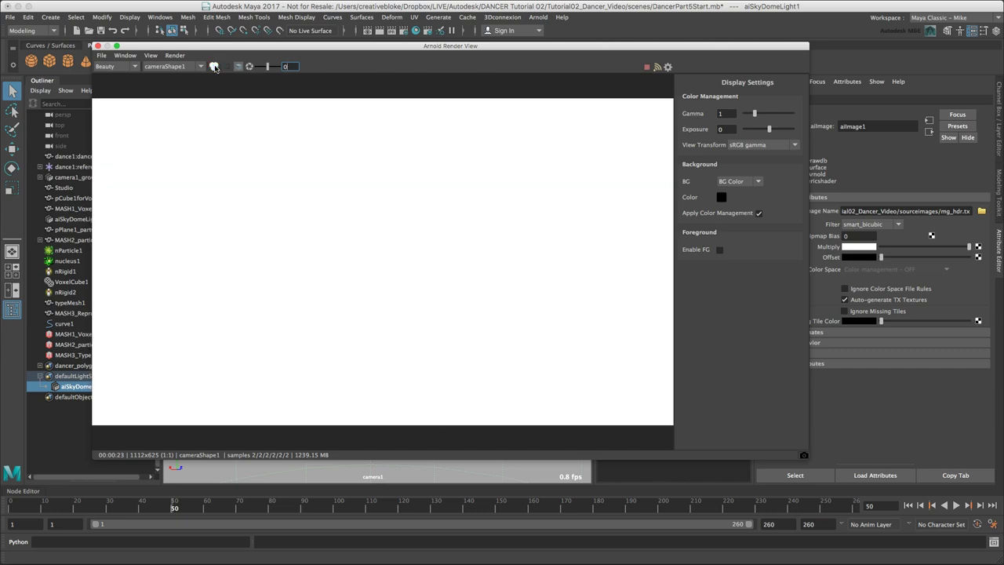
left_click(214, 67)
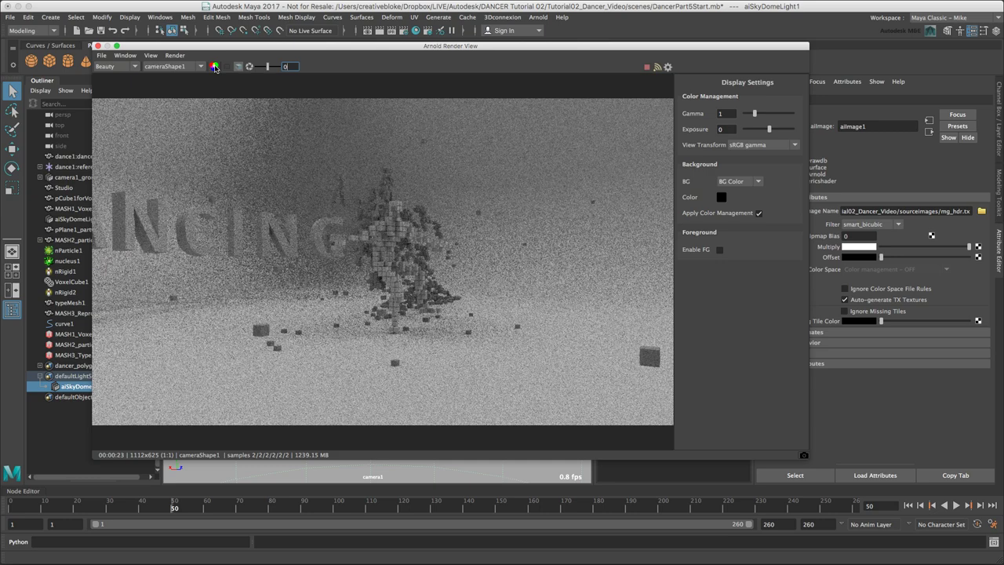
- Keep cameraShape1 as render camera, check the AOV list, pick objects, then close RenderView
left_click(177, 66)
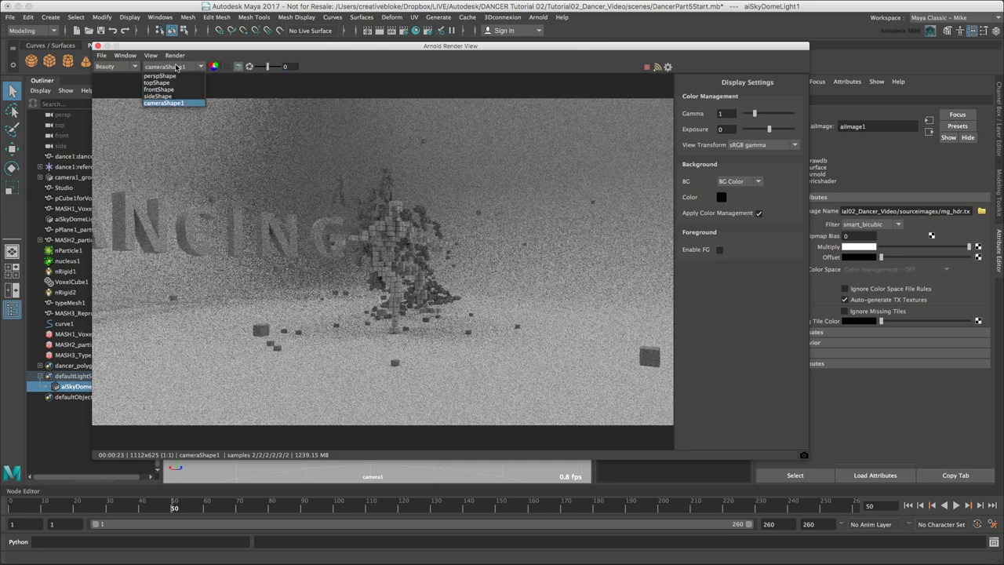
left_click(177, 67)
left_click(122, 67)
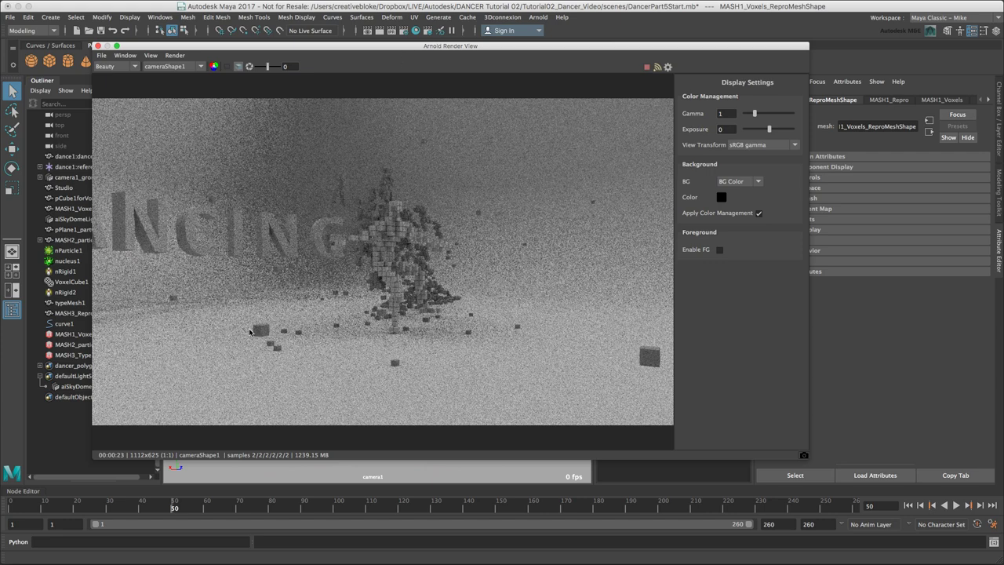
left_click(656, 361)
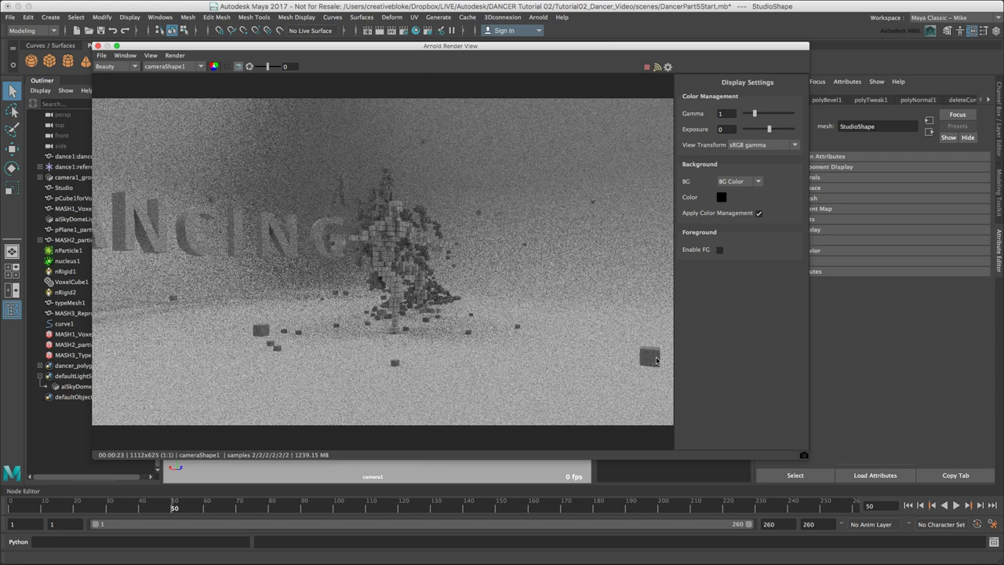
left_click(381, 265)
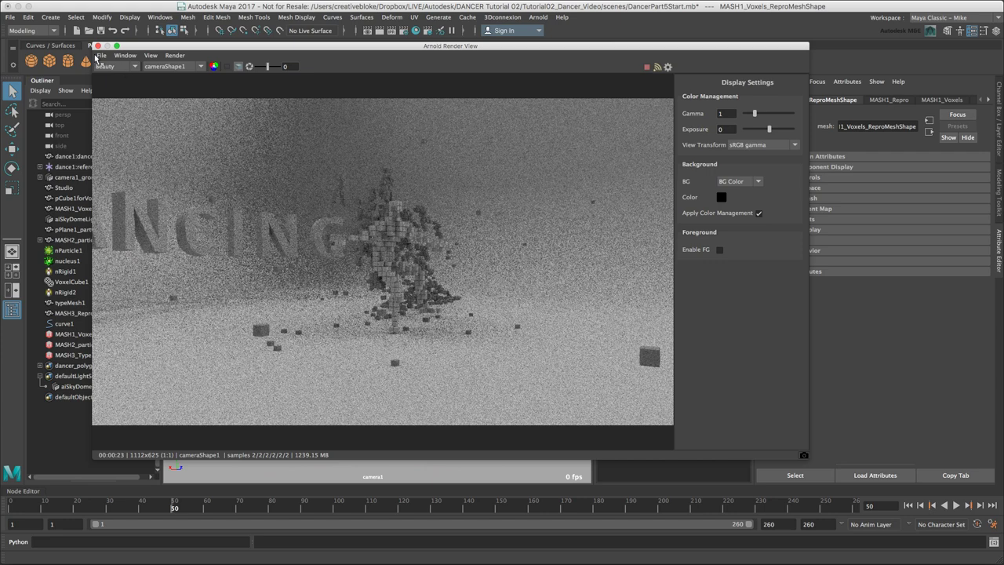
left_click(97, 46)
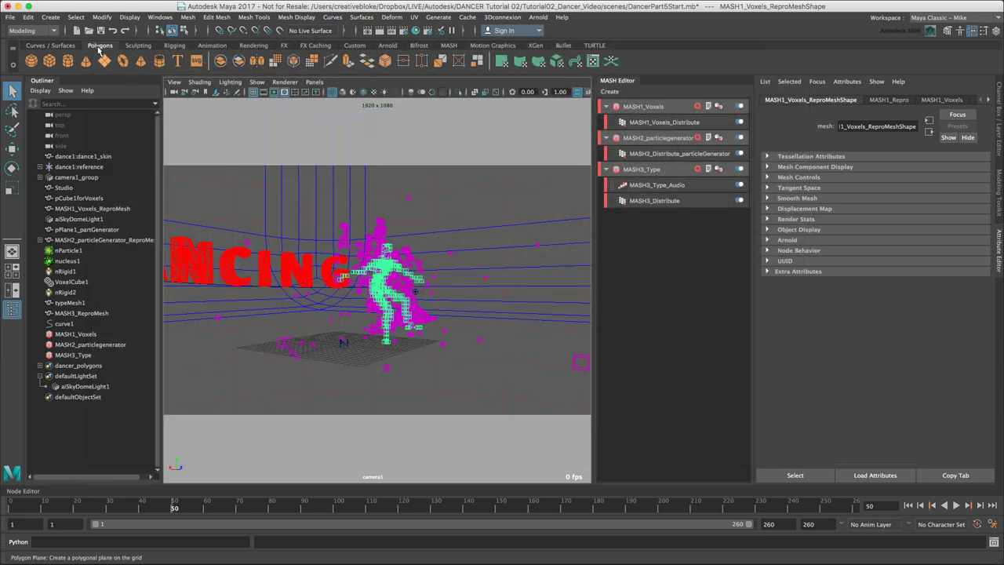
- Show the Maker_Objects layer, select pCube1forVoxels and look through the persp camera
left_click(998, 116)
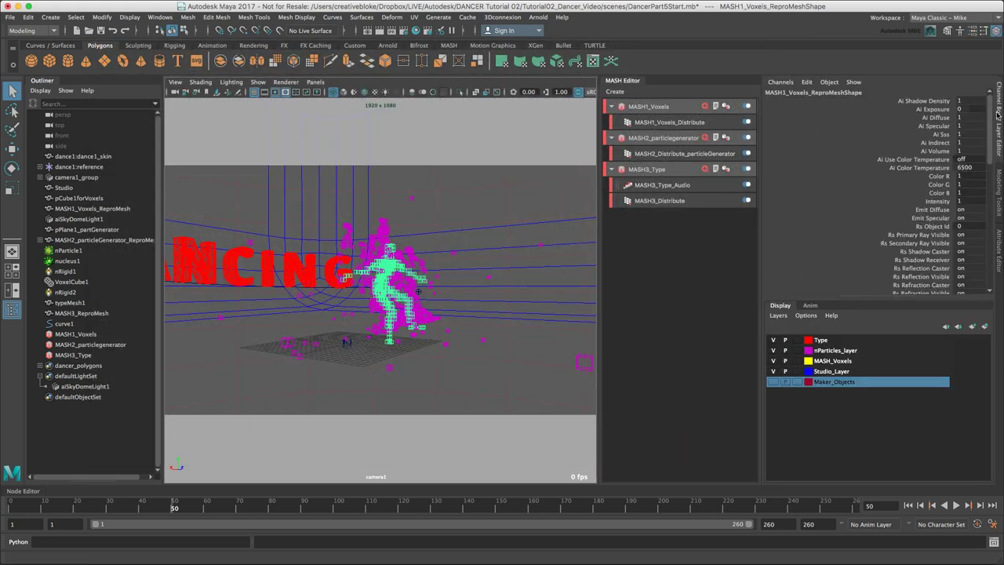
left_click(772, 382)
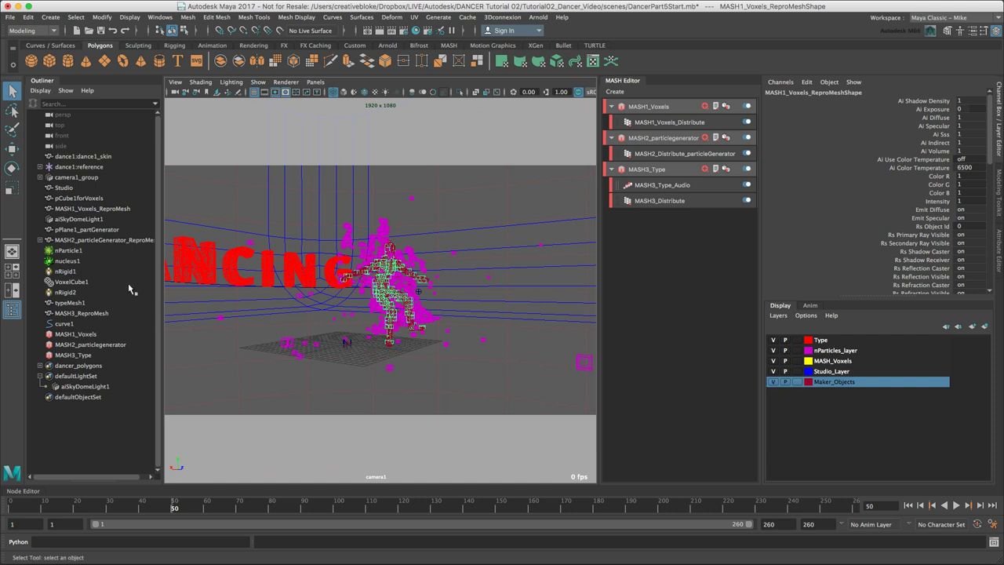
left_click(71, 199)
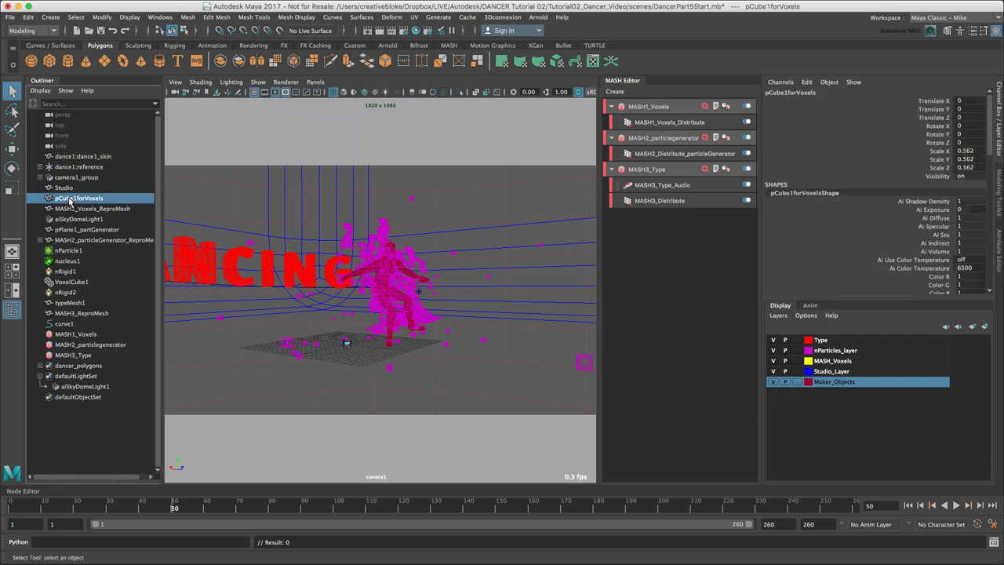
left_click(314, 82)
mouse_move(377, 92)
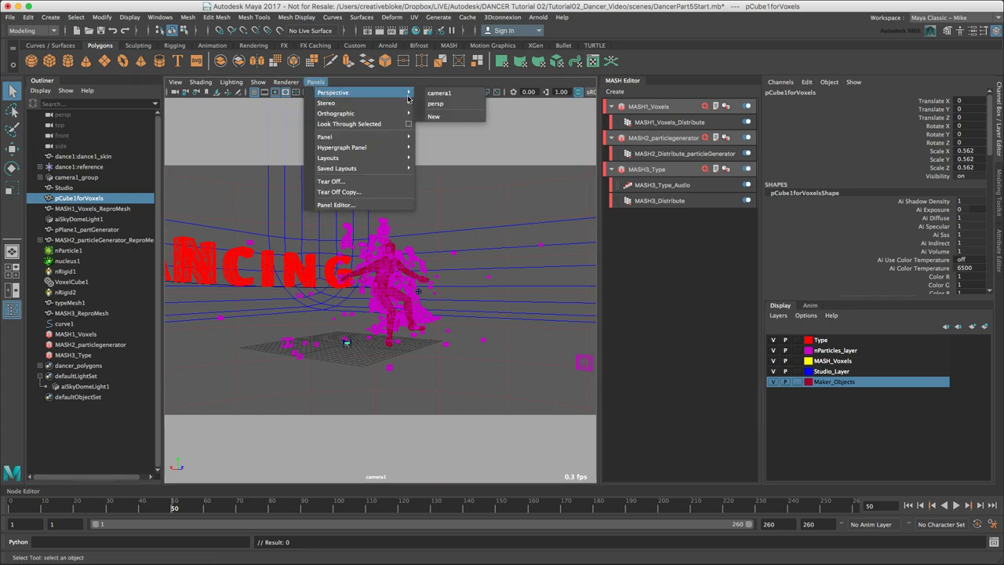
left_click(466, 103)
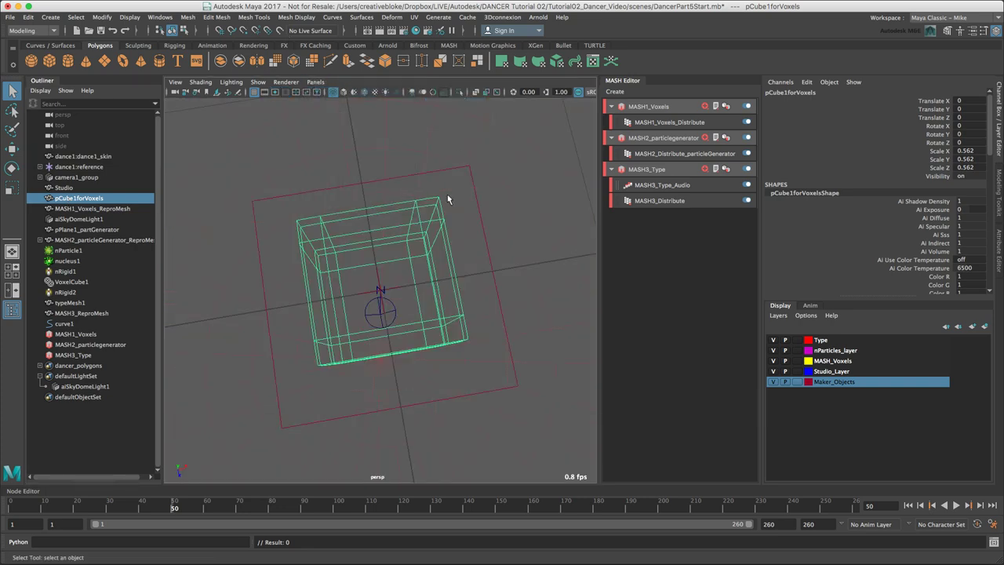
- Frame the cube and assign the existing aiStandard2_Voxel material to it
scroll(429, 247, "up", 5)
scroll(428, 247, "down", 8)
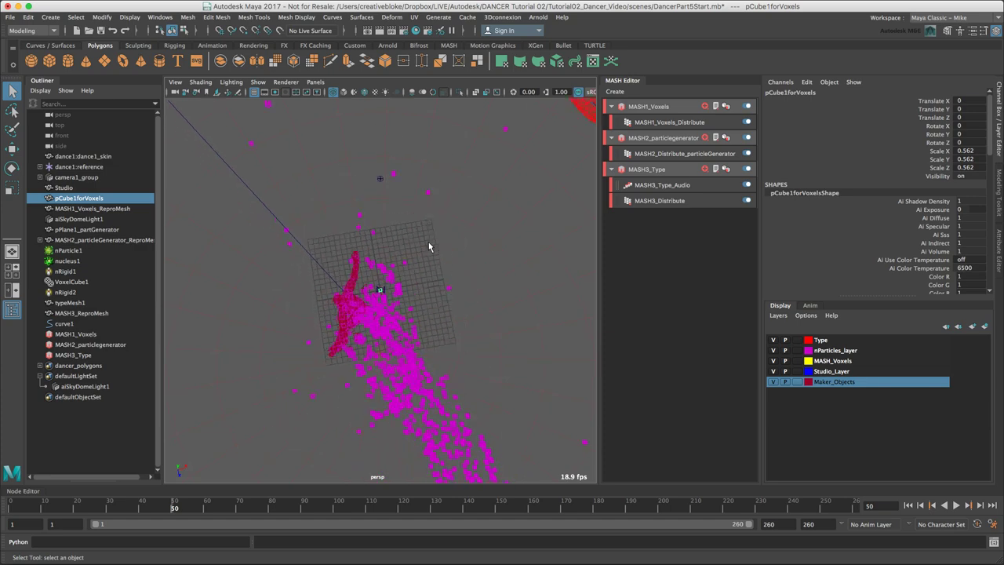
key("f")
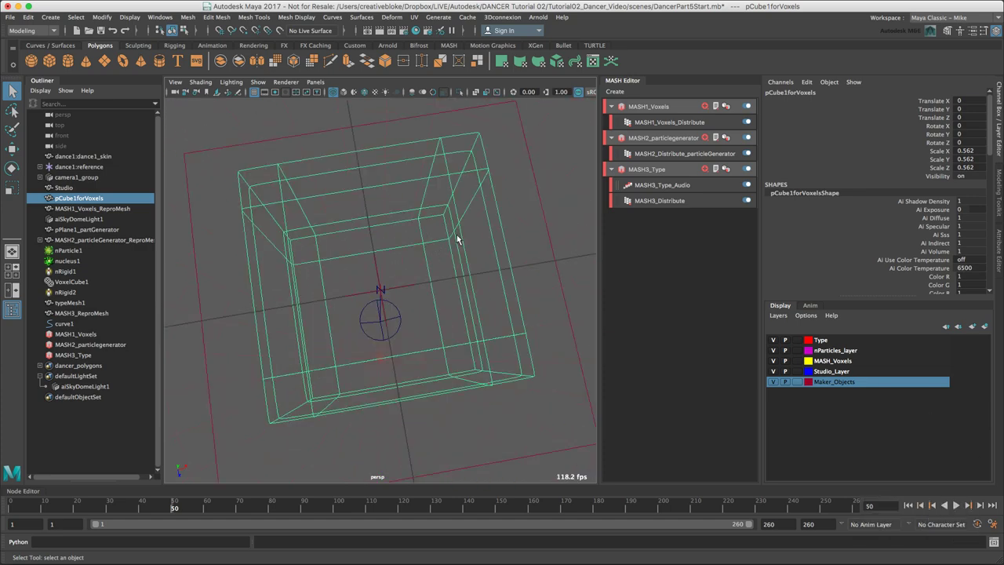
right_click_drag(460, 233, 535, 518)
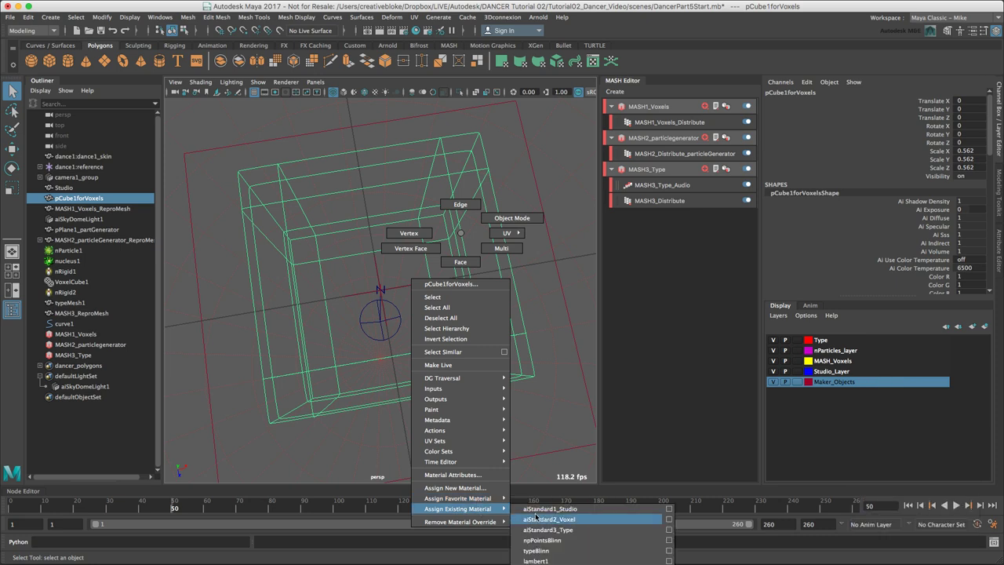
right_click_drag(536, 517, 537, 519)
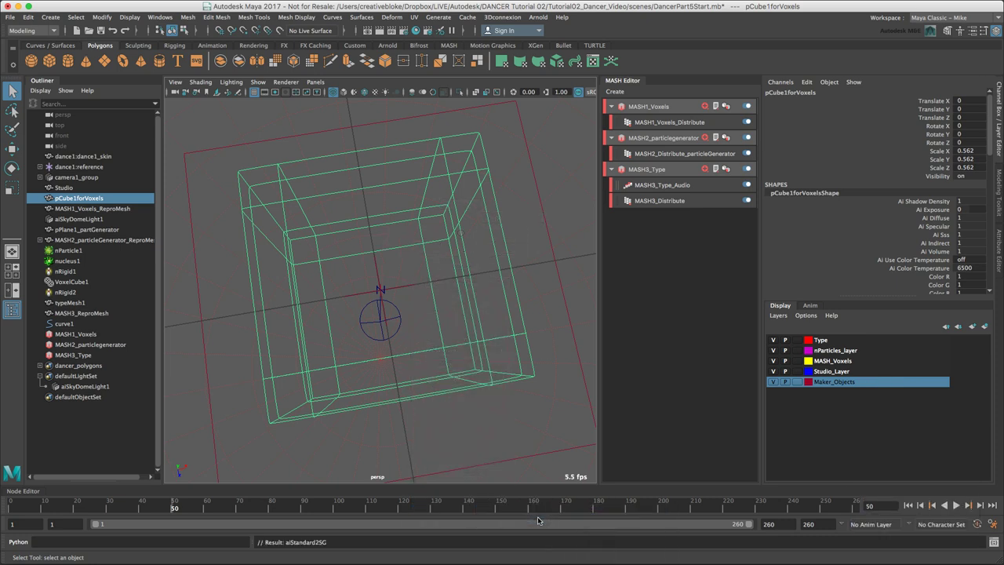
- Show assigned materials in the Outliner and select aiStandard2_Voxel under pCube1forVoxels
left_click(39, 91)
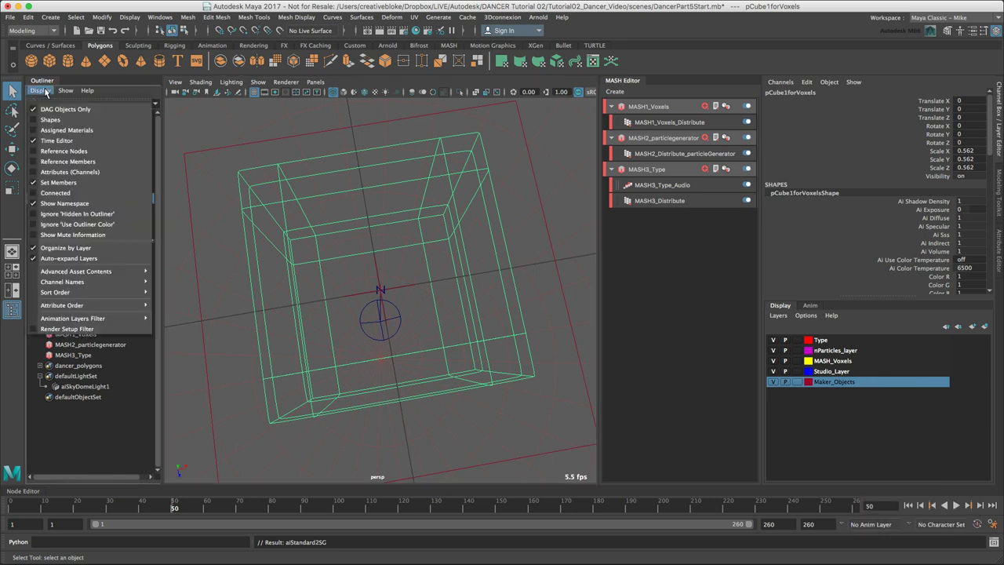
left_click(57, 131)
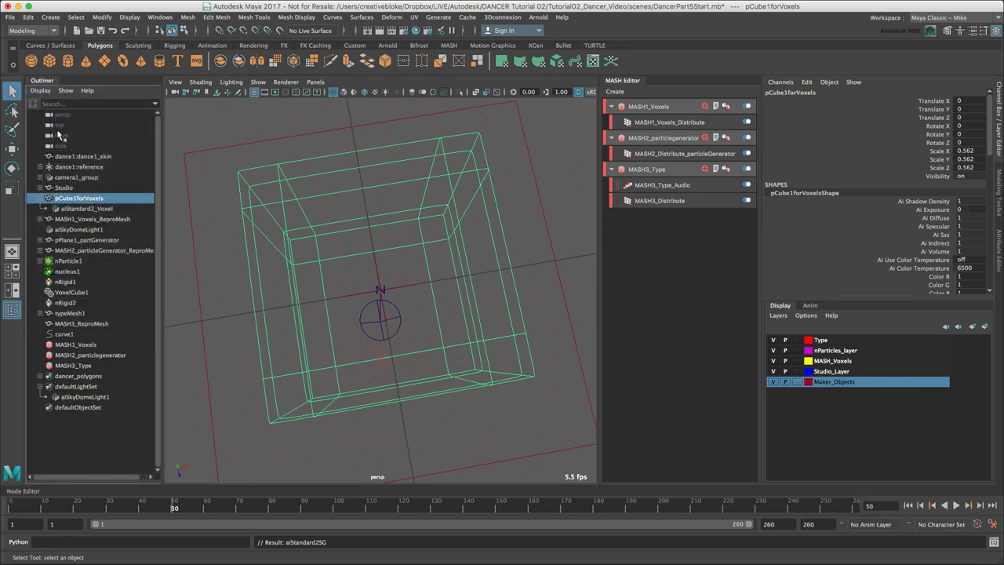
left_click(72, 210)
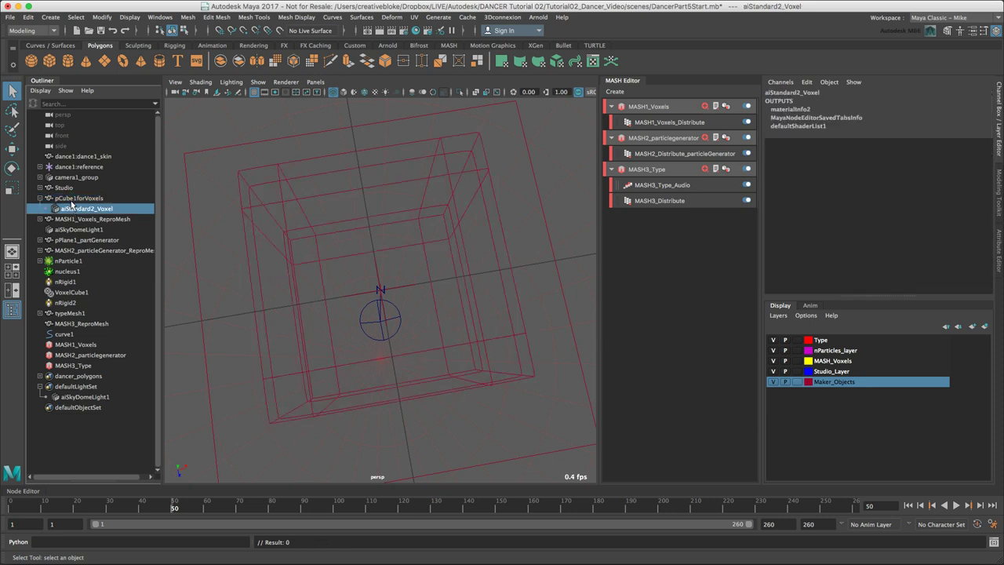
left_click(71, 199)
left_click(75, 209)
- Open Arnold RenderView to start rendering and make the window smaller
left_click(538, 16)
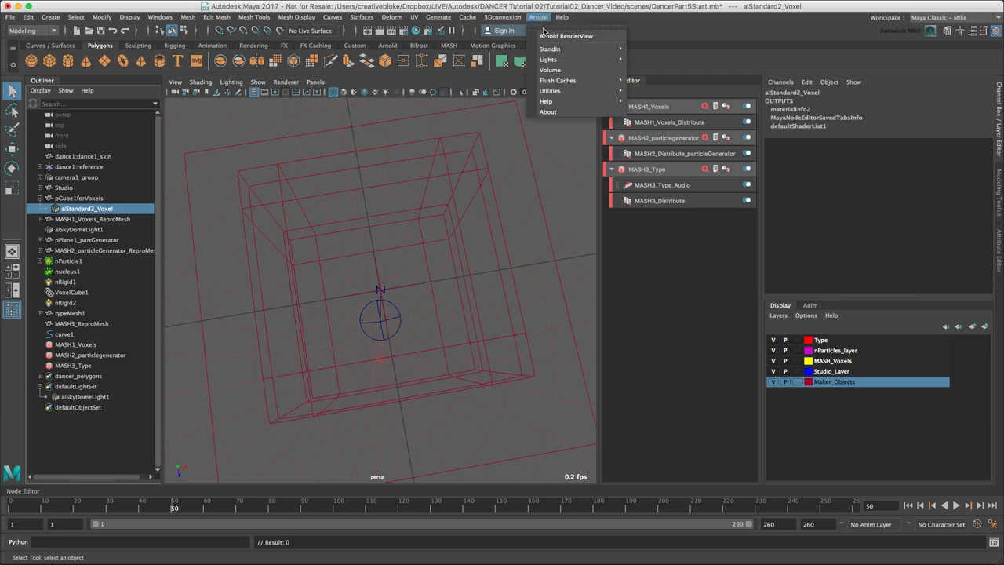
left_click(547, 37)
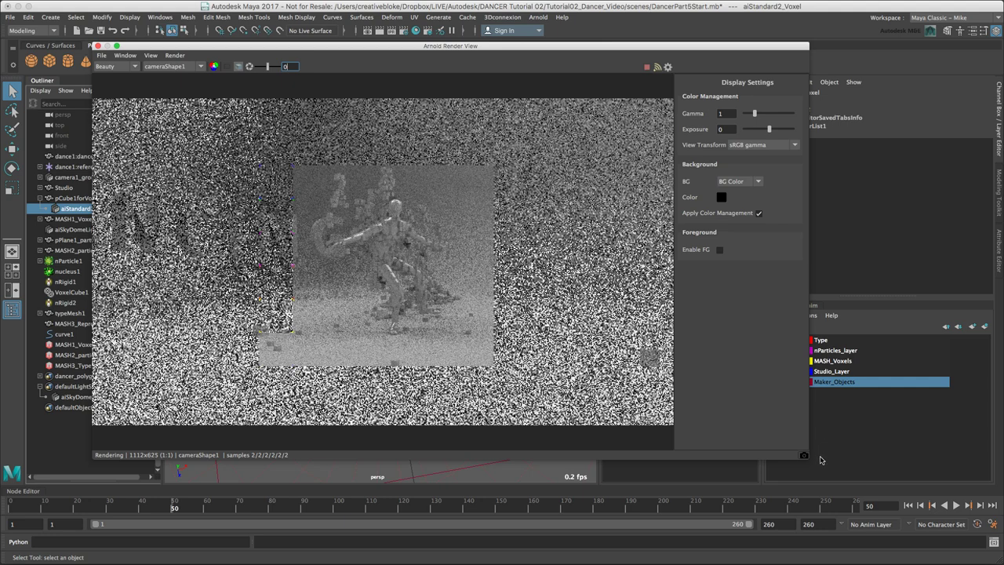
left_click_drag(806, 462, 616, 452)
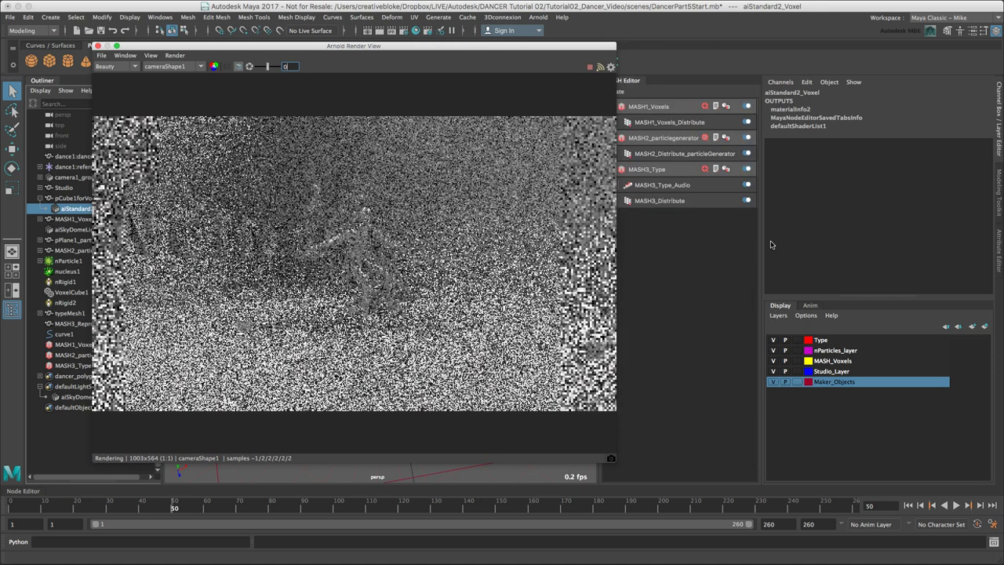
- Hide the Maker_Objects layer, pick an object in the render, and switch to the browser
left_click(775, 383)
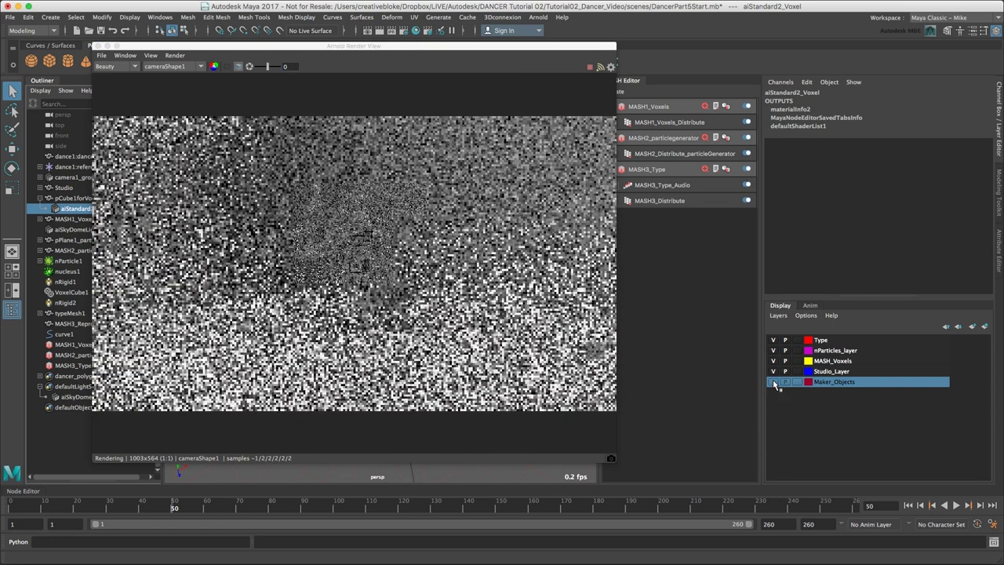
left_click(775, 383)
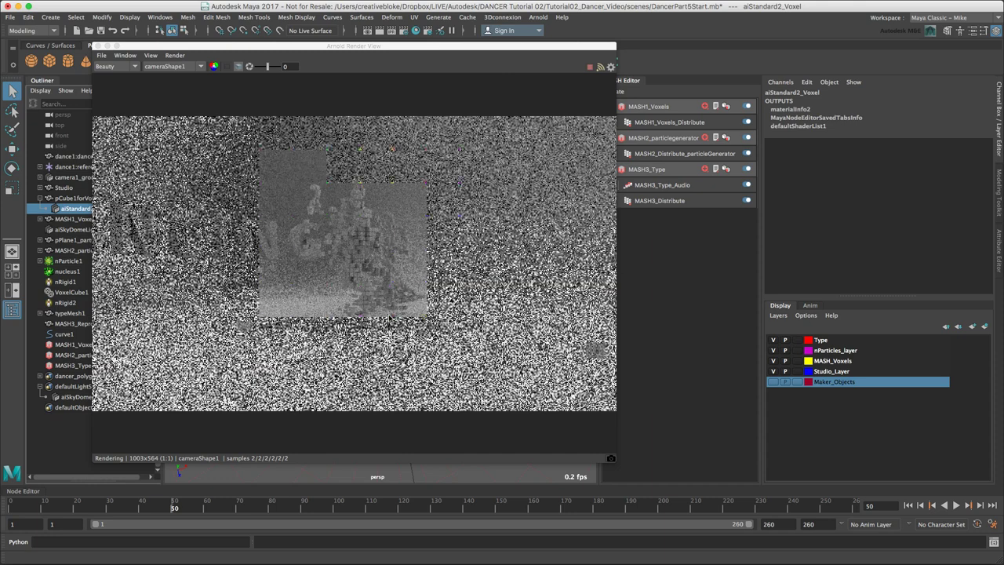
left_click(369, 281)
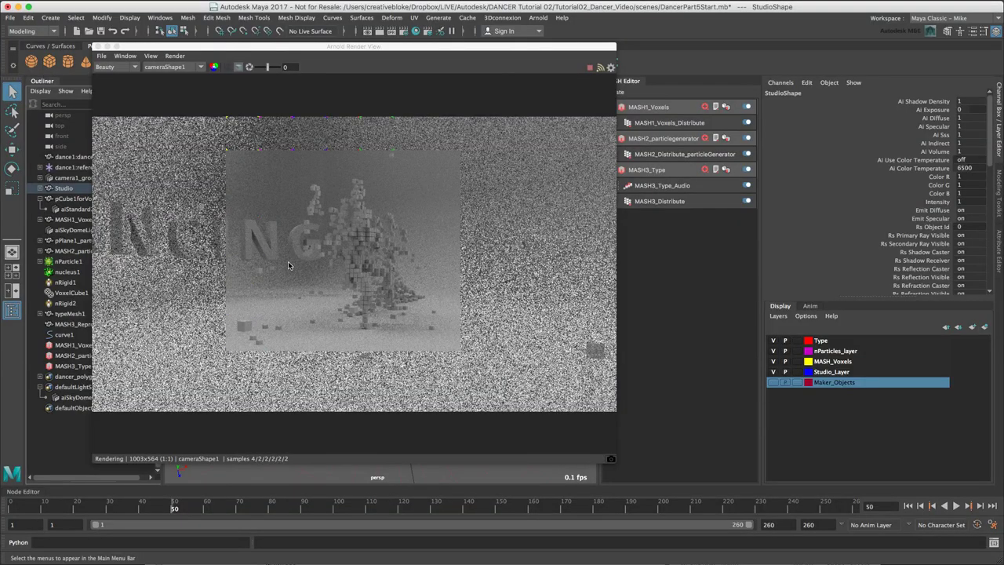
key("super+Tab")
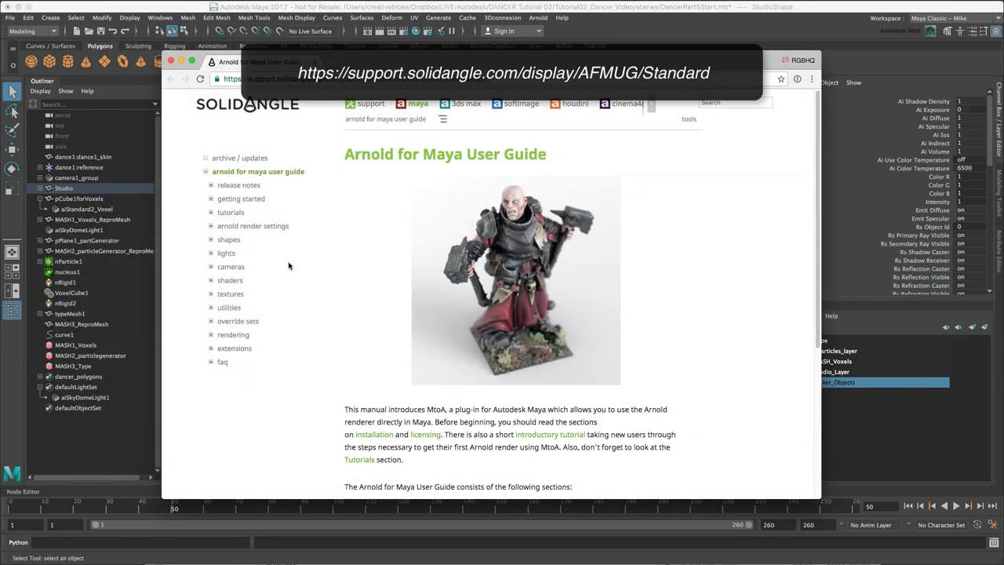
- Scroll through the Arnold for Maya User Guide's list of sections
scroll(354, 278, "down", 5)
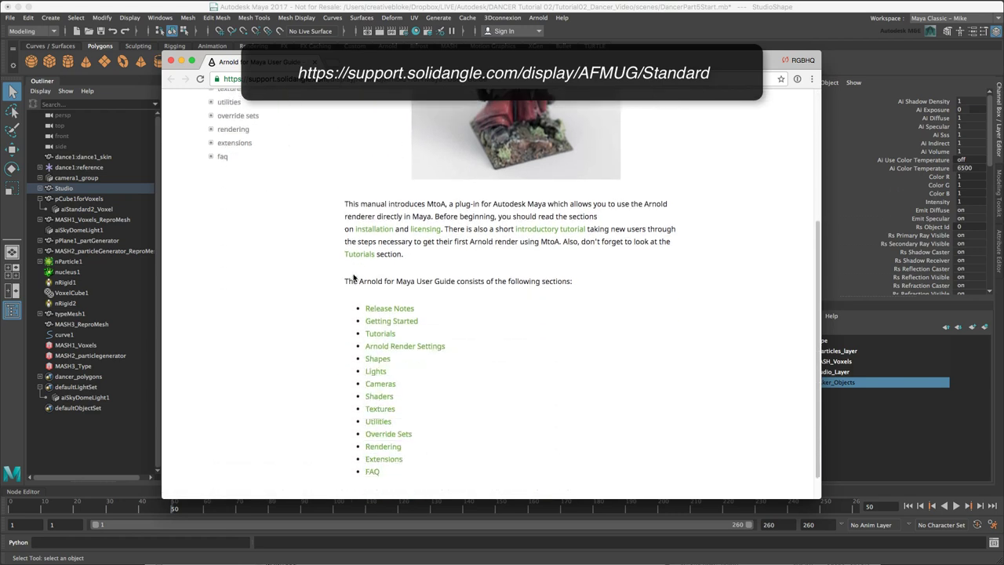
scroll(354, 278, "up", 5)
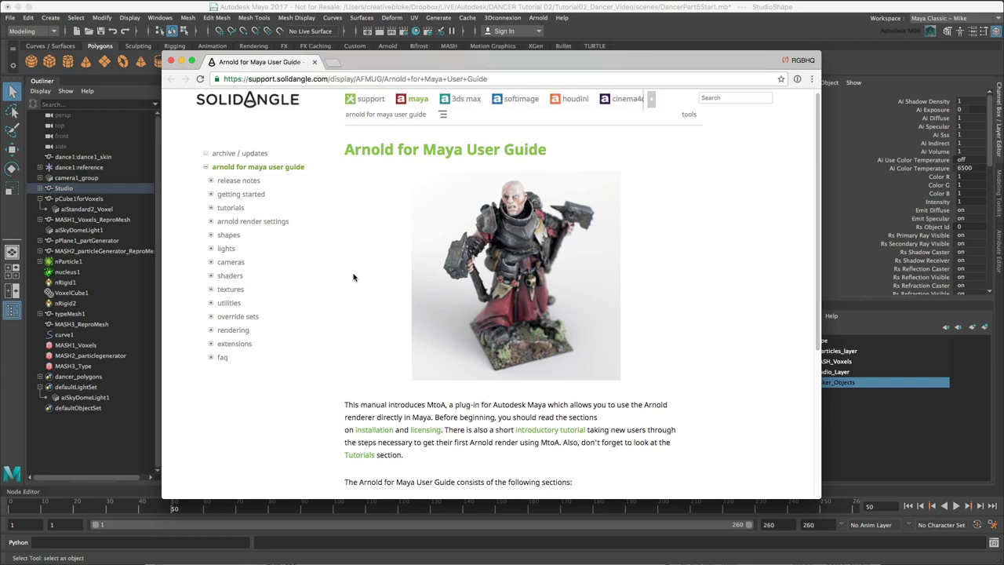
- Back in Maya, select the text and its aiStandard3_Type material, repositioning the render window
key("super+Tab")
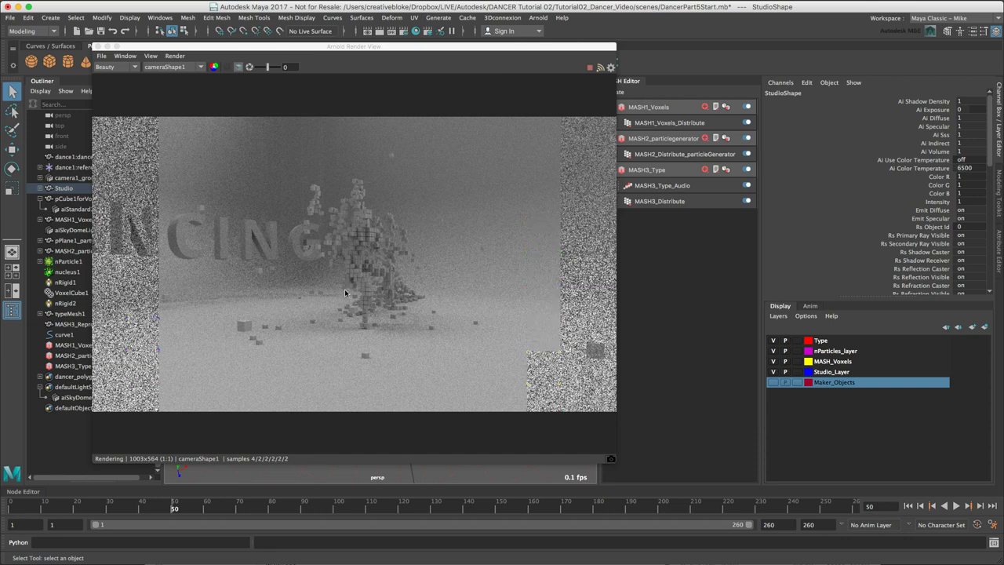
left_click(244, 246)
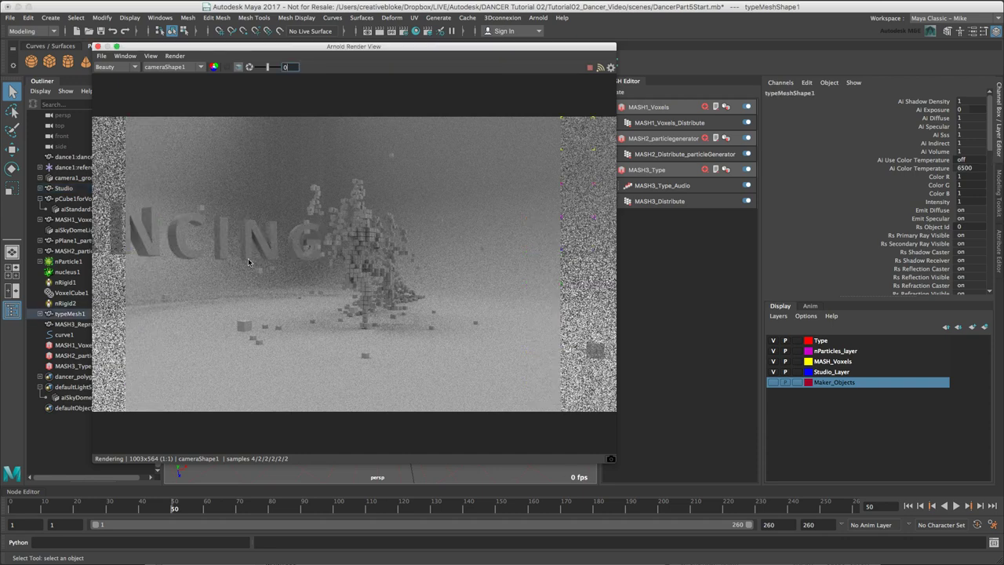
left_click(40, 314)
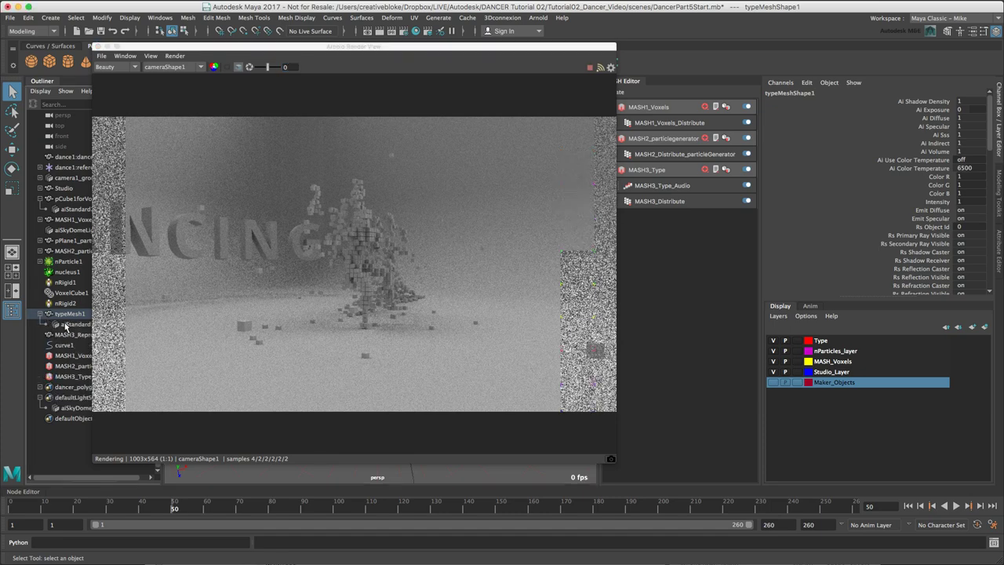
left_click(66, 324)
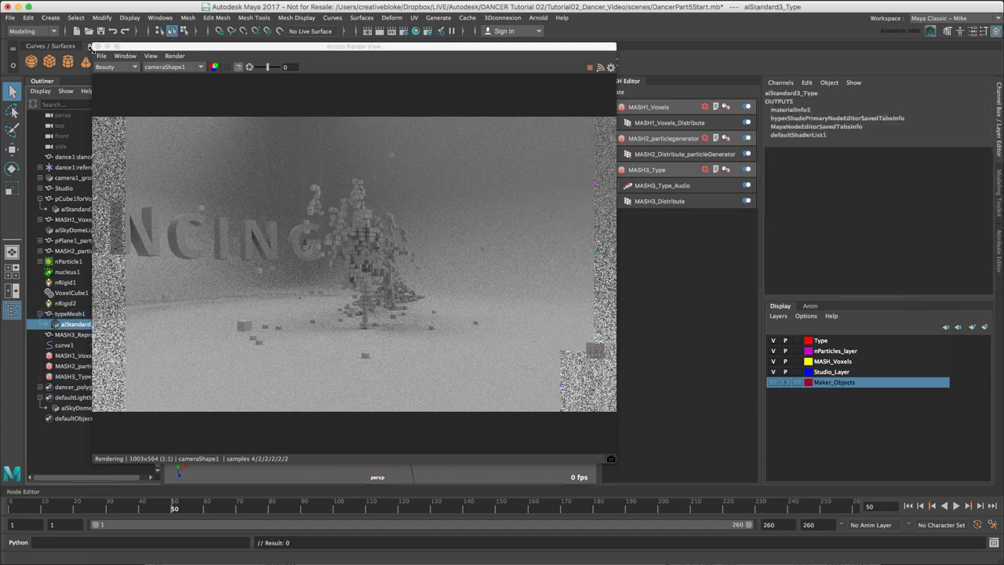
left_click_drag(205, 49, 384, 61)
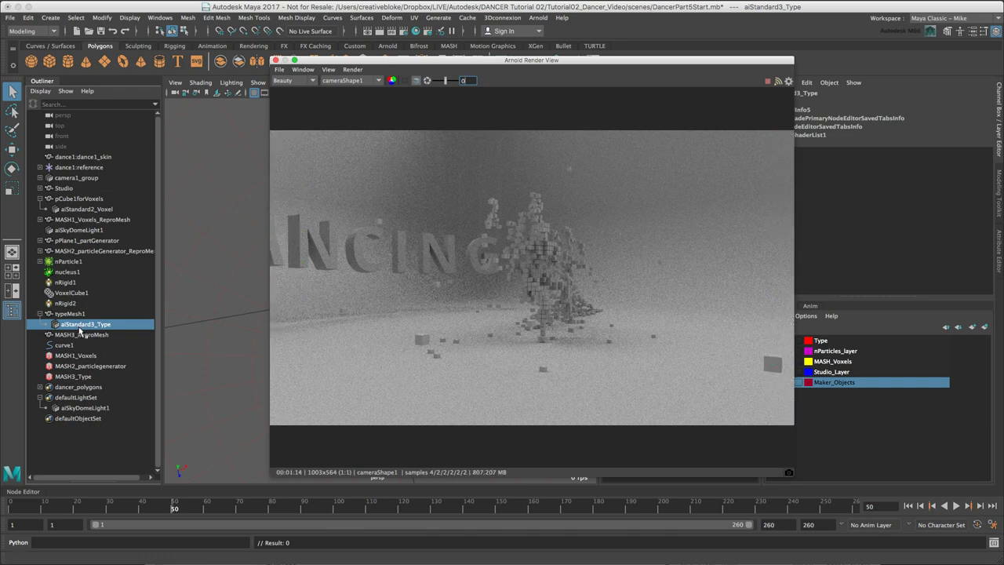
left_click_drag(445, 65, 377, 73)
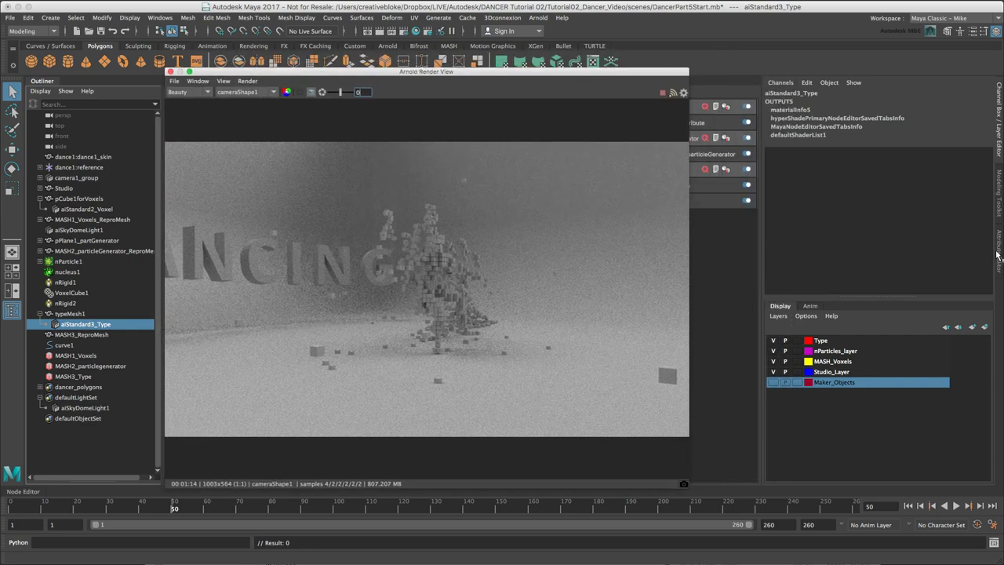
- Set aiStandard3_Type's Emission Scale to 0.5 in the Attribute Editor
left_click(996, 255)
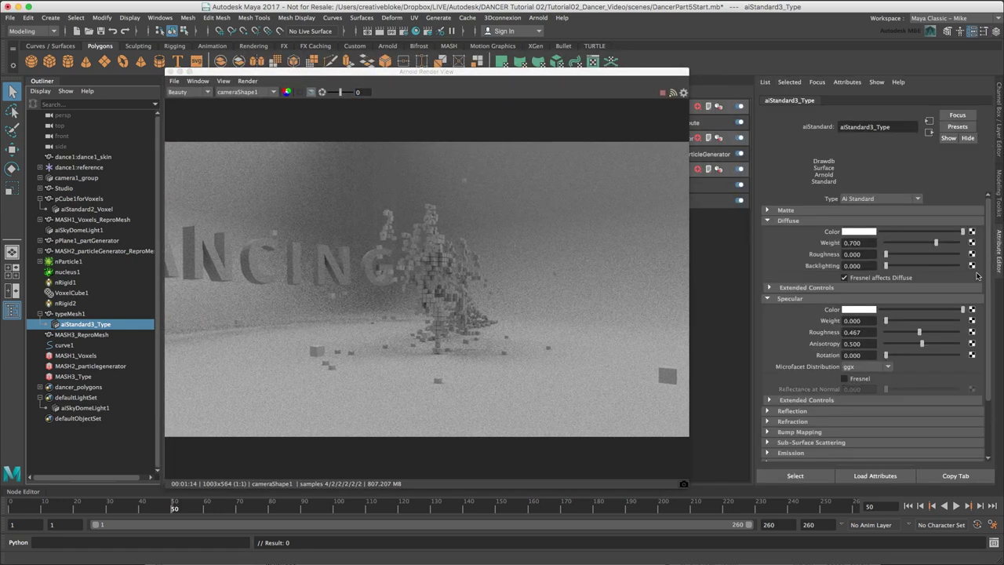
scroll(990, 346, "down", 3)
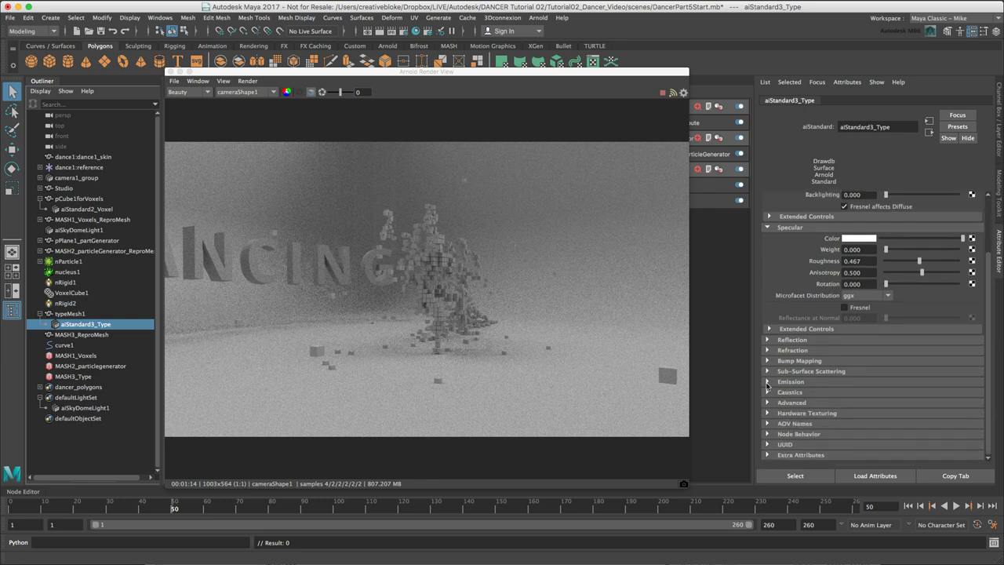
left_click(767, 382)
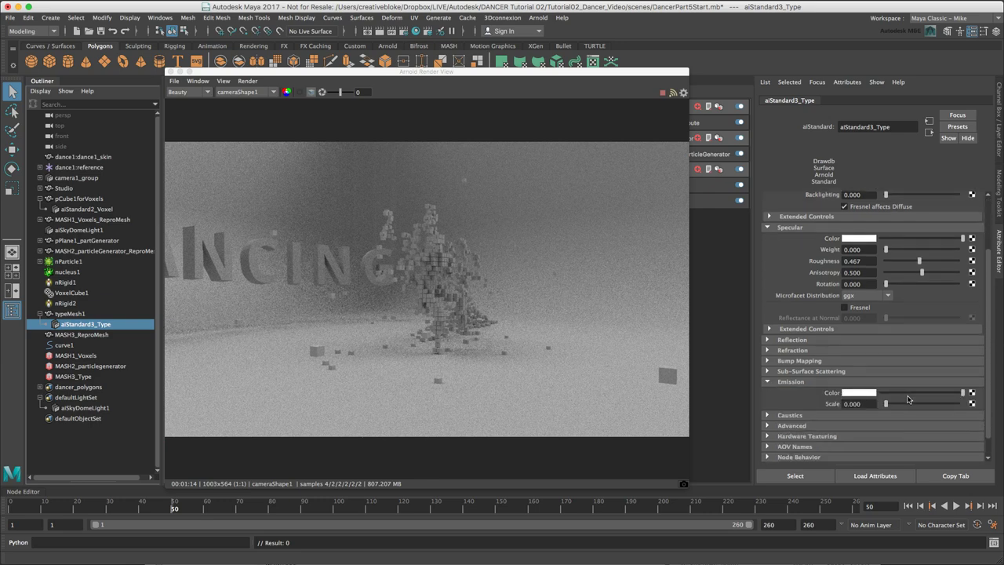
left_click(859, 404)
type("0.5")
key("Return")
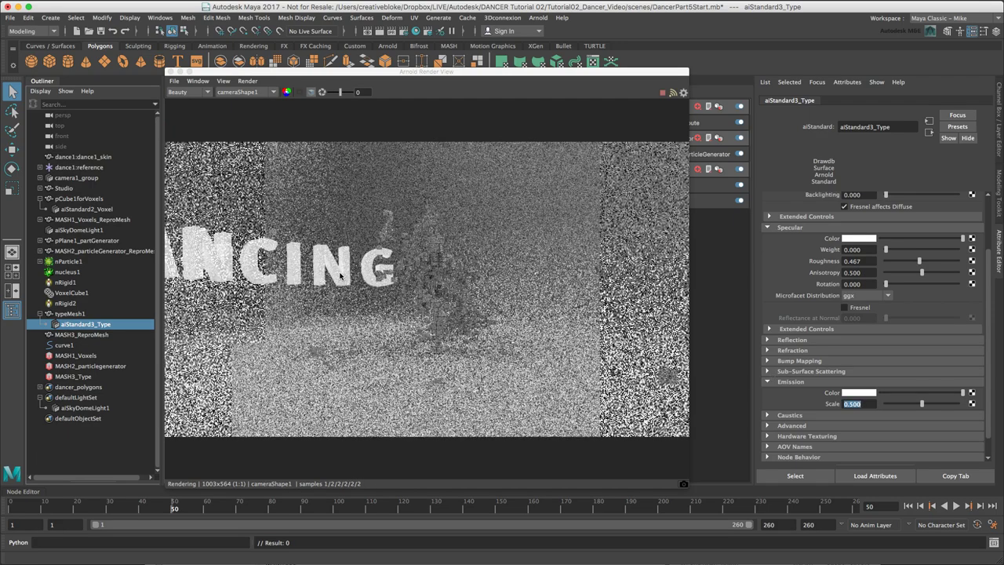
left_click_drag(332, 74, 364, 75)
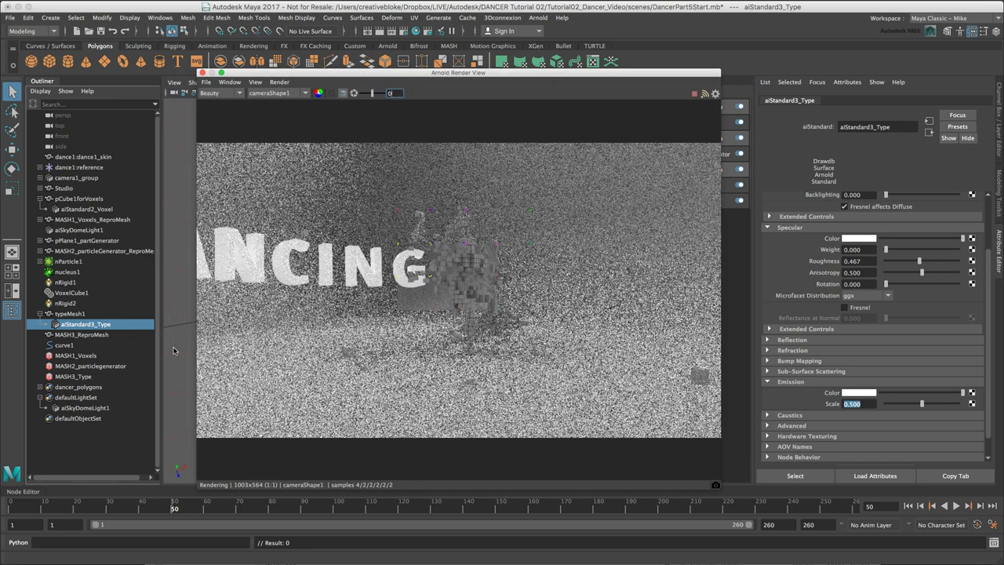
- Try aiSkyDomeLight1 intensities of 0.5 and 0.1, then restore it to 1
left_click(98, 408)
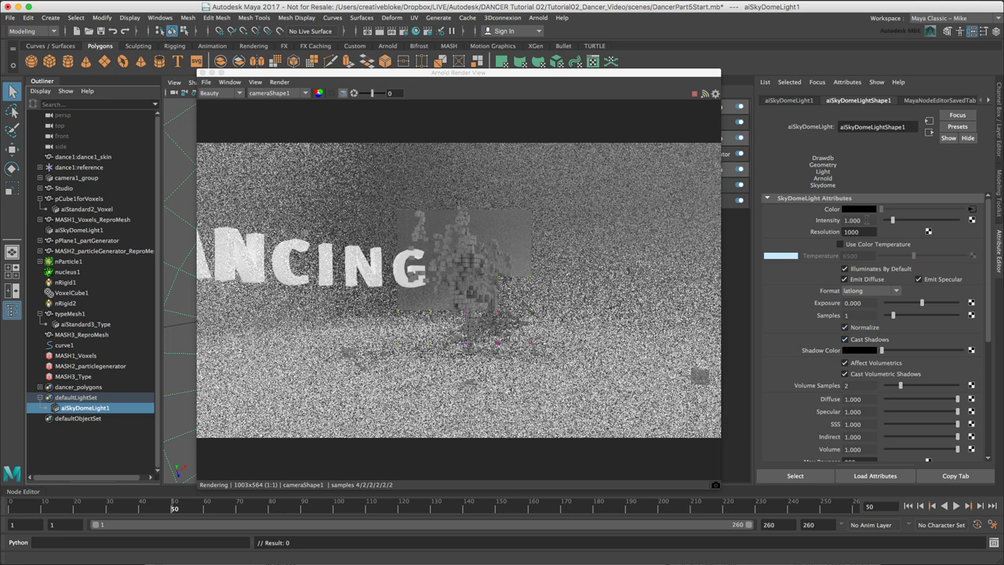
type(".5")
key("Return")
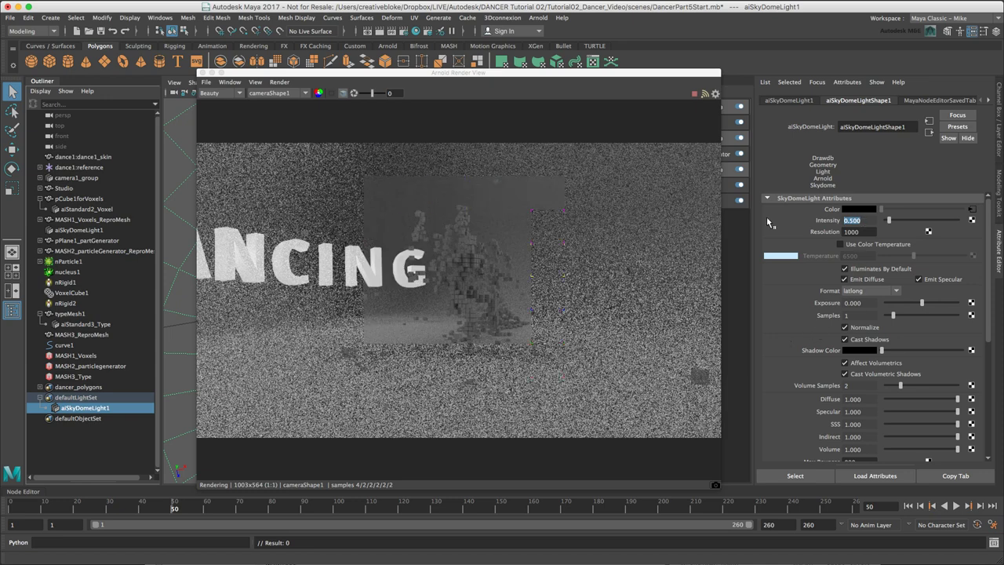
type(".1")
key("Return")
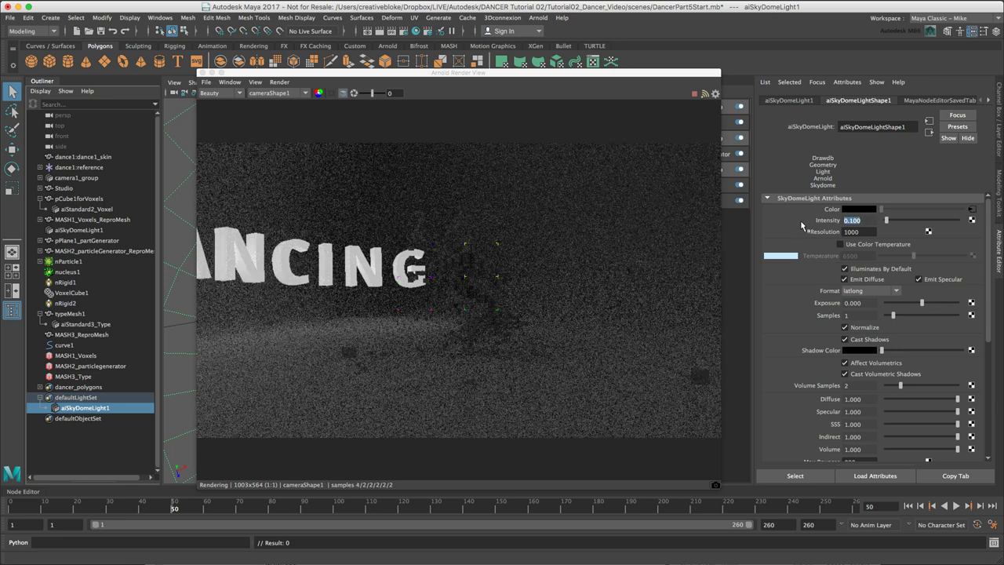
key("Return")
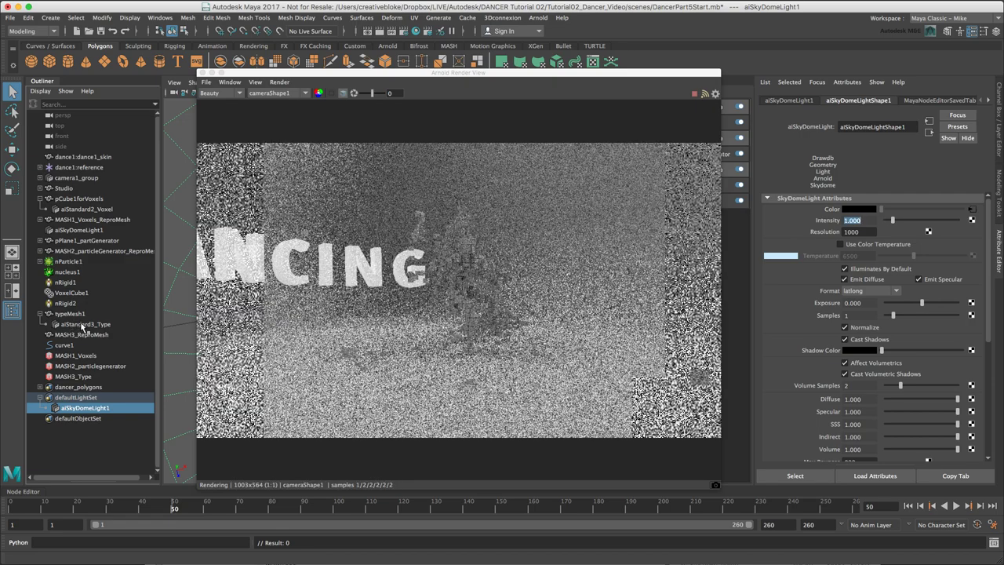
- Map a Snow 3D texture to the aiStandard3_Type material's Emission Color
left_click(93, 324)
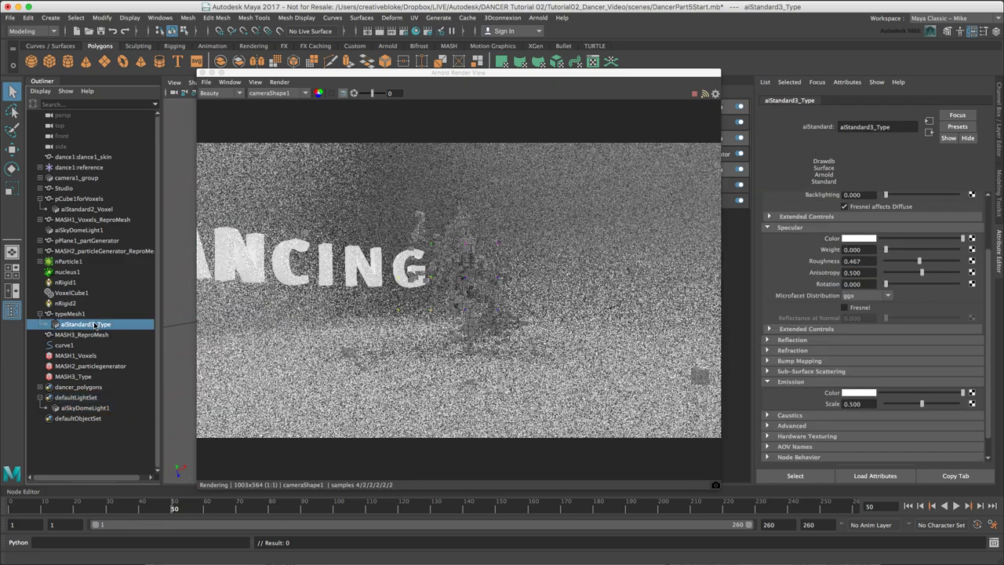
left_click(973, 394)
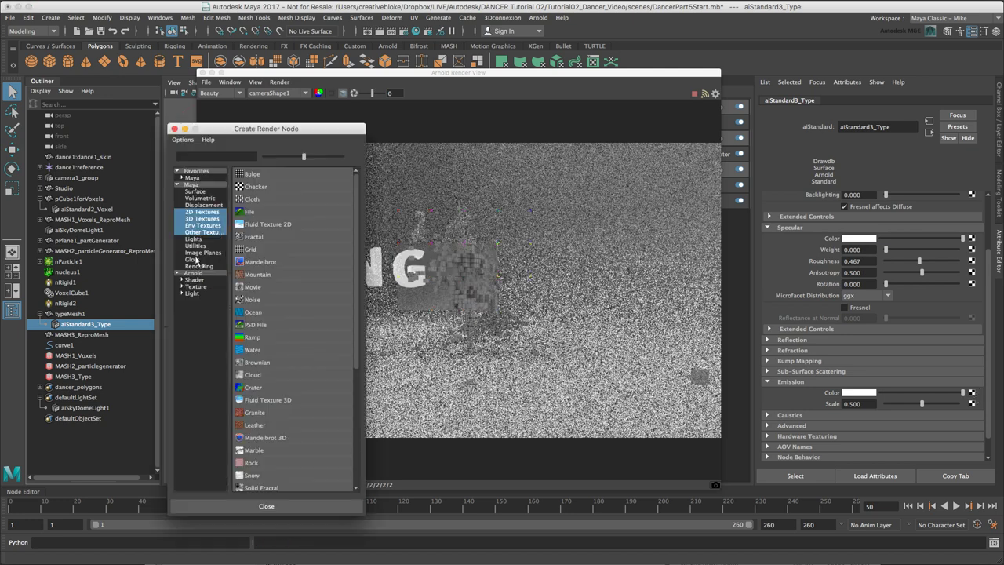
left_click(202, 212)
left_click(201, 218)
left_click(255, 289)
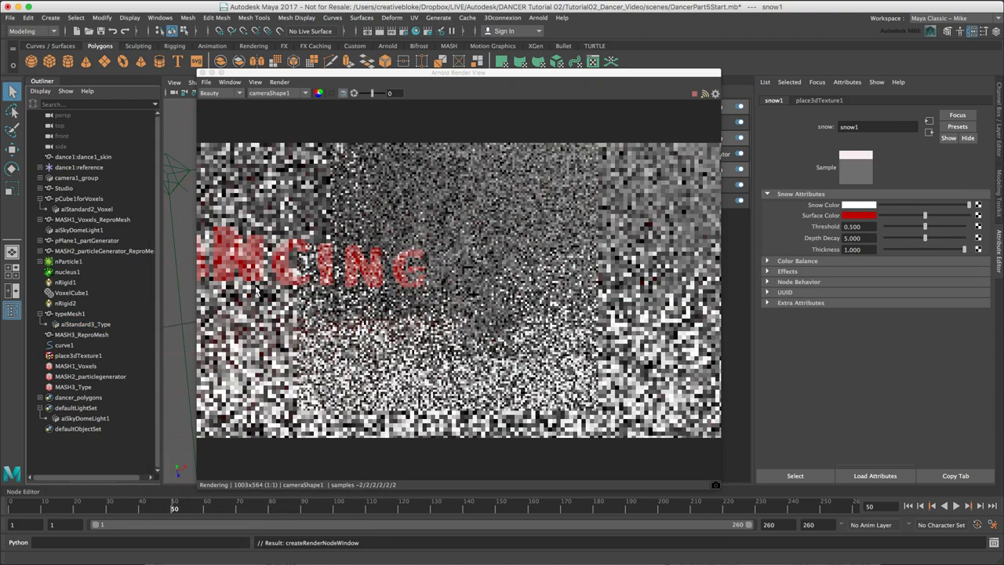
- Set the snow texture's Surface Color to cyan
key("ctrl+z")
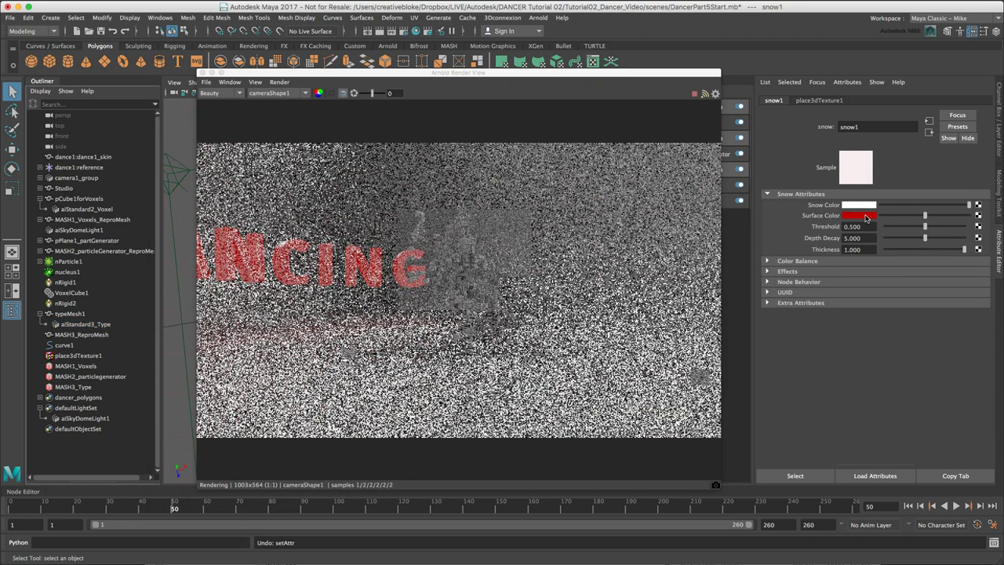
left_click(866, 217)
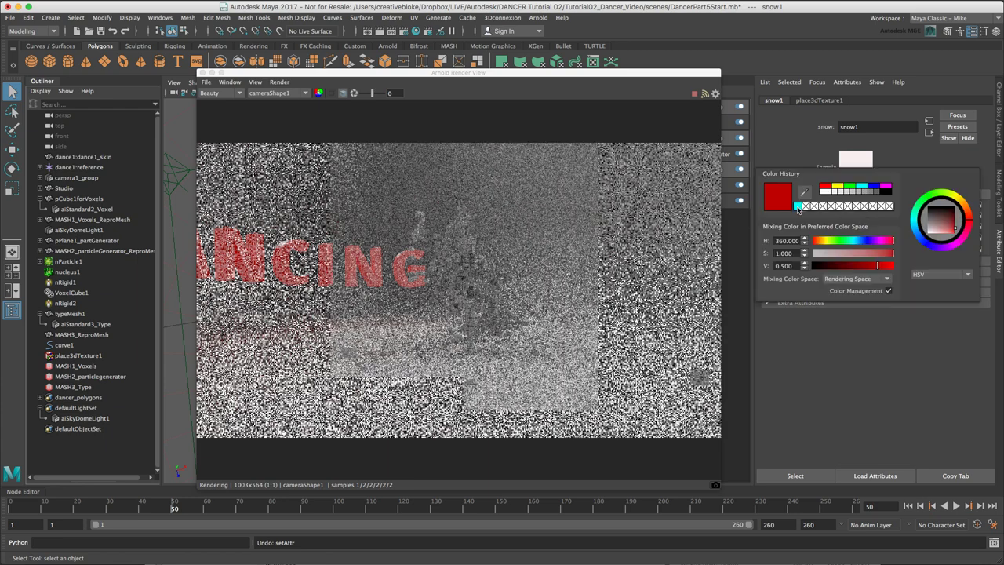
left_click(798, 206)
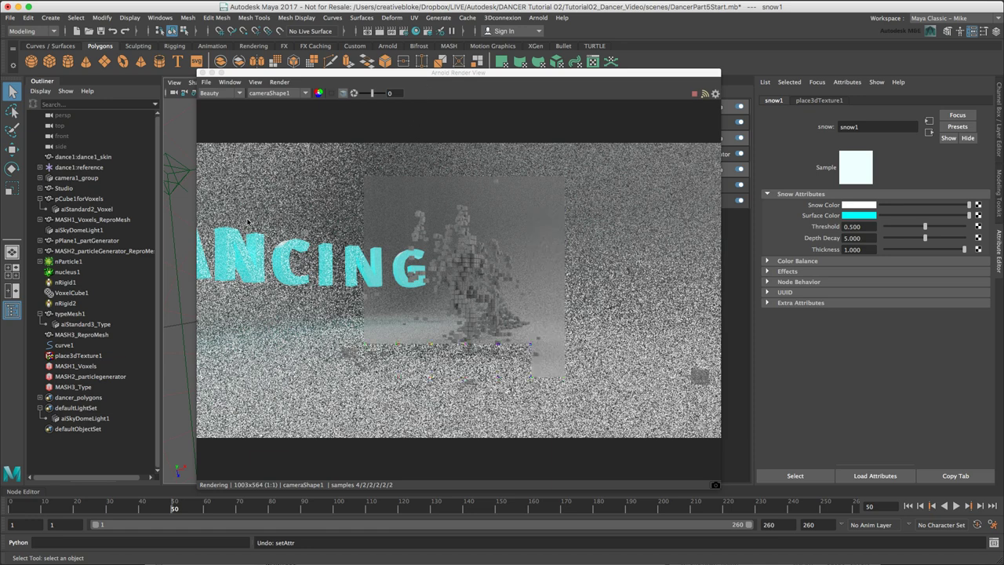
- Select aiStandard2_Voxel under MASH1_Voxels_ReproMesh and set its diffuse colour to yellow
left_click(78, 219)
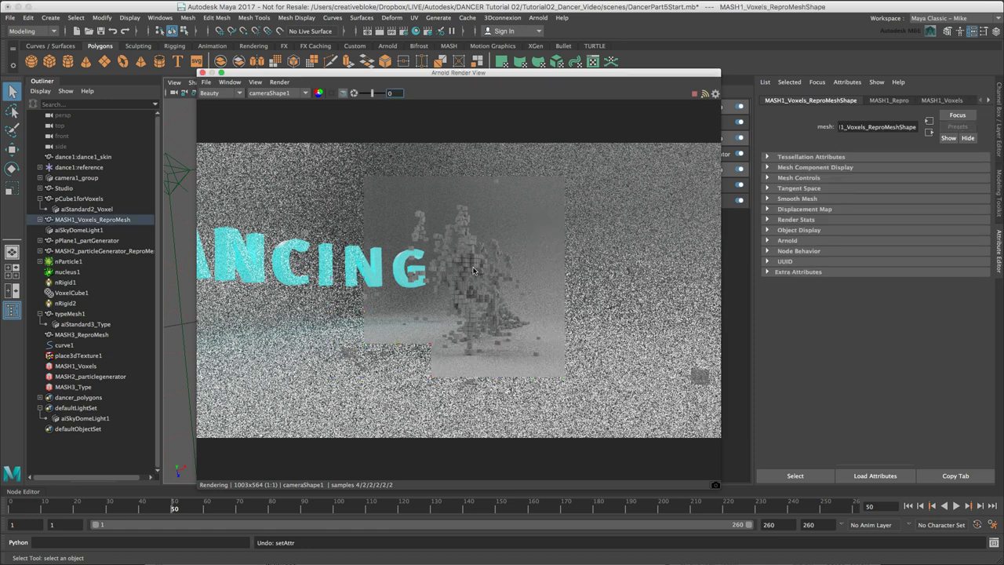
left_click(40, 220)
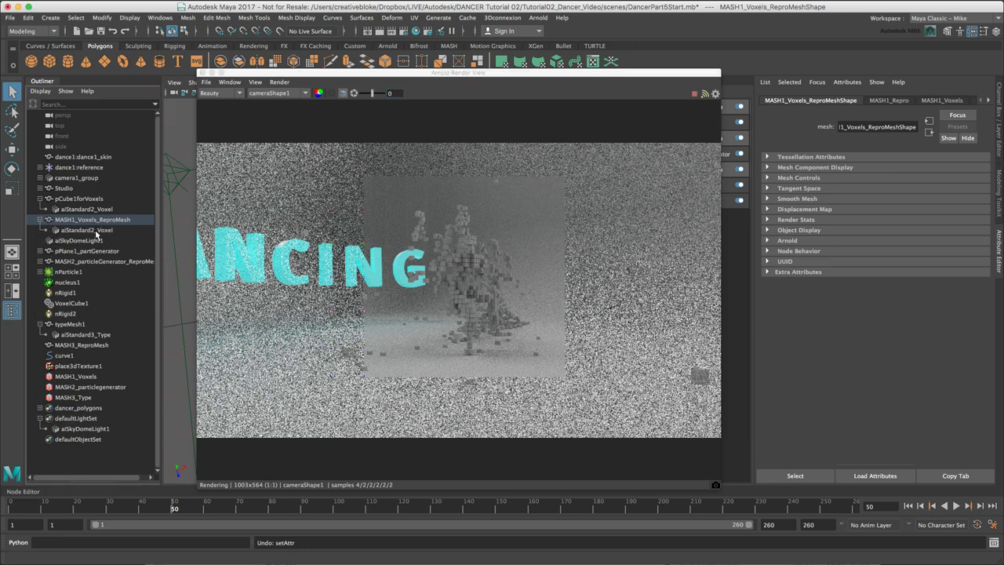
left_click(93, 230)
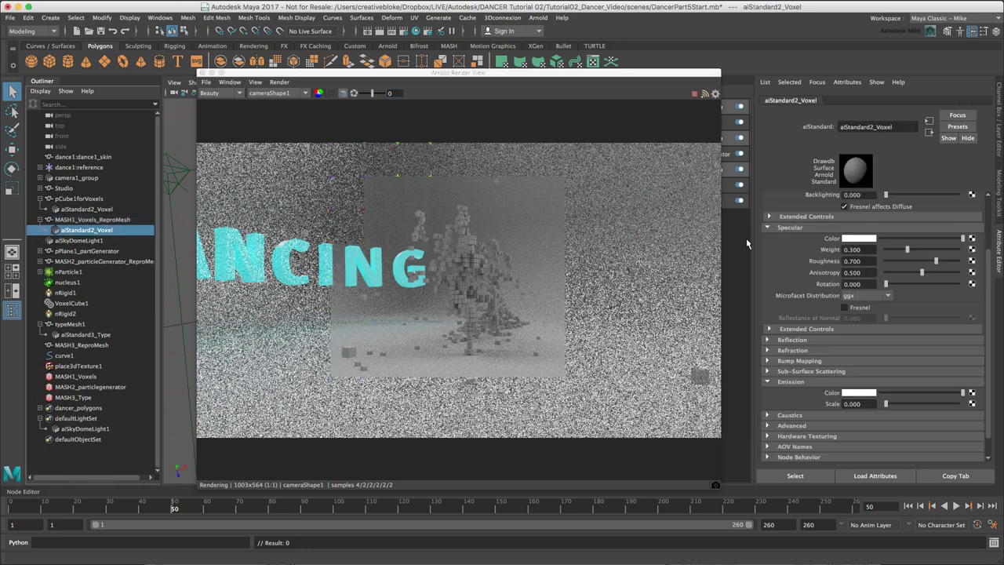
scroll(965, 274, "up", 3)
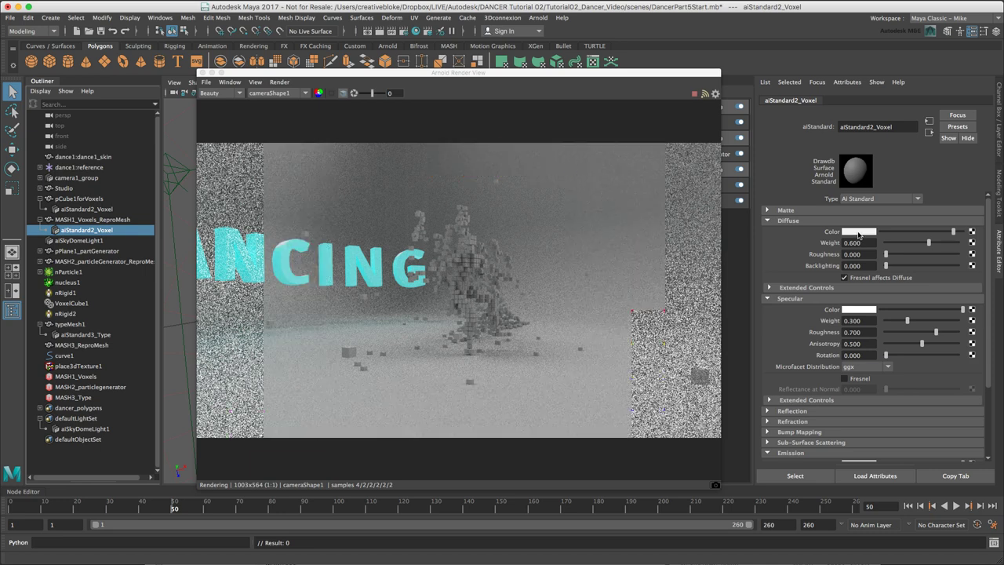
left_click(860, 232)
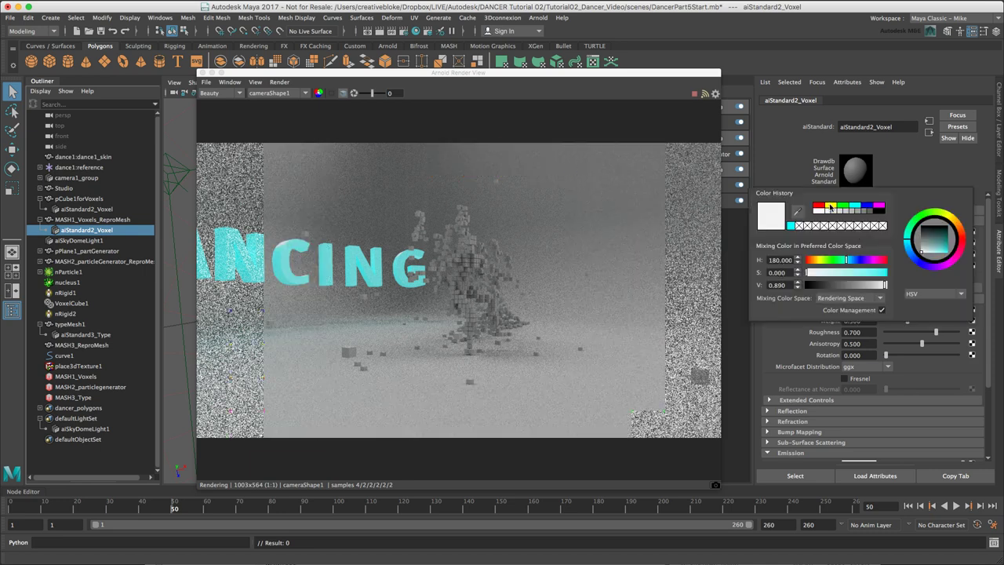
left_click(830, 206)
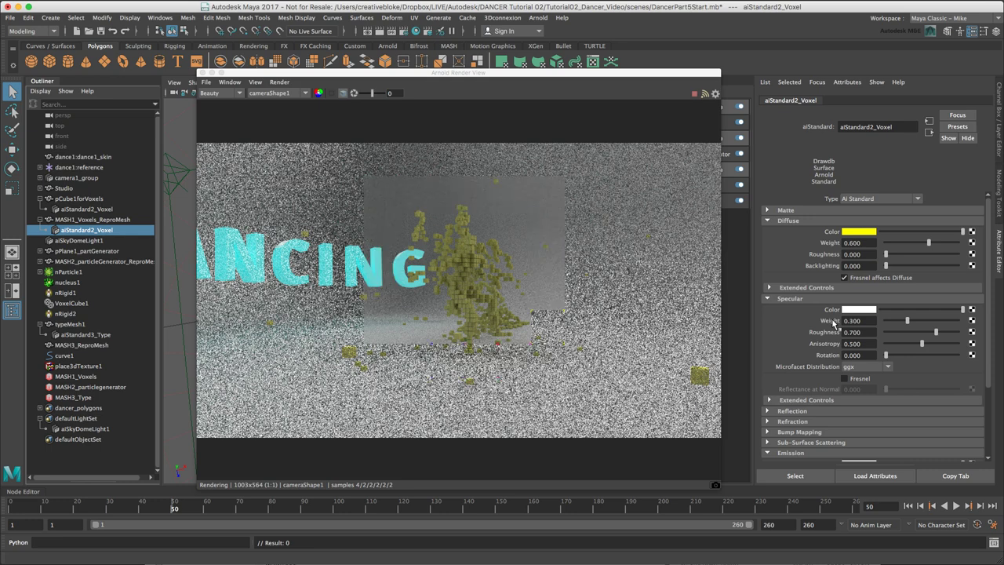
- Give the voxel material a pale orange specular colour with specular weight 0.4
left_click(853, 312)
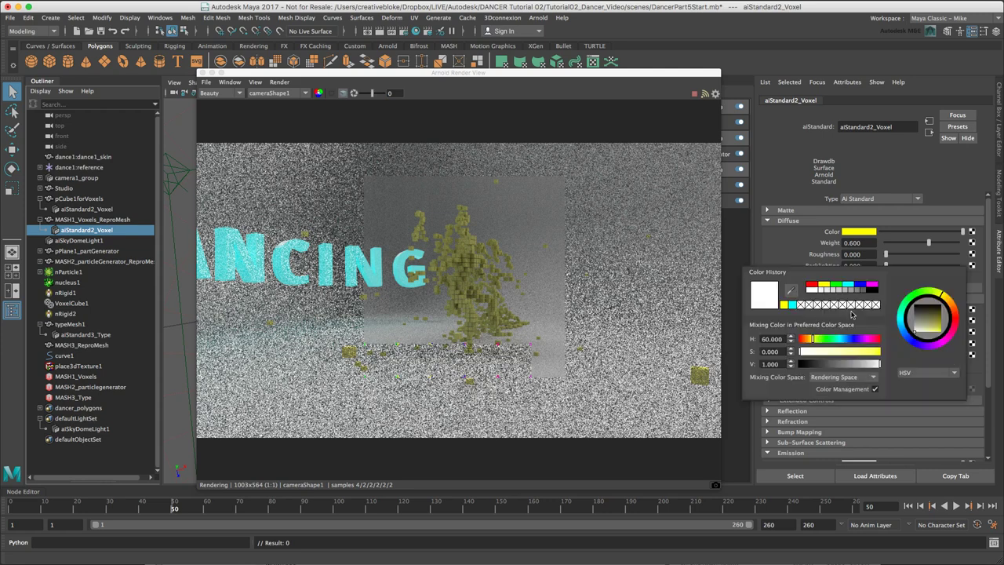
left_click(825, 284)
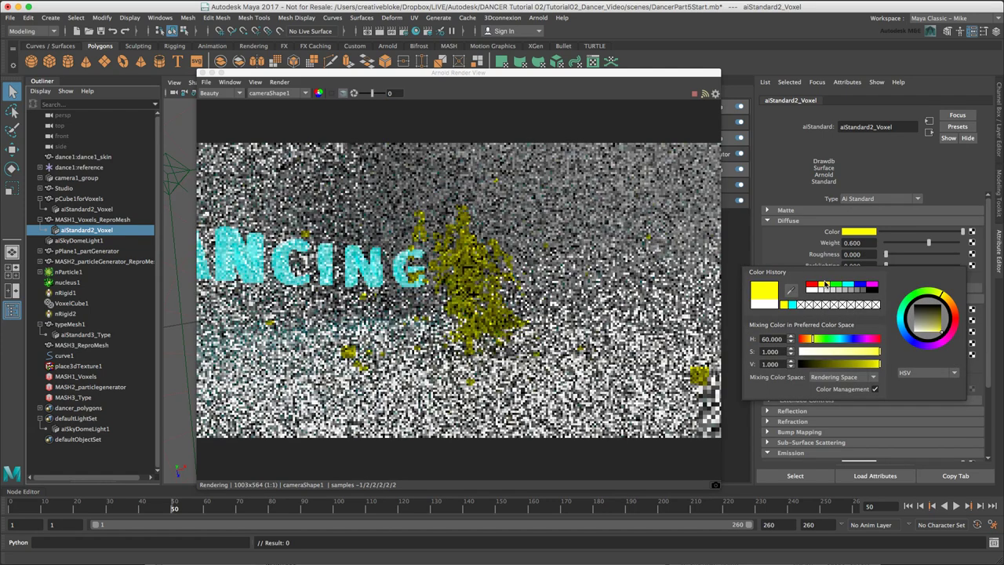
left_click_drag(853, 351, 835, 353)
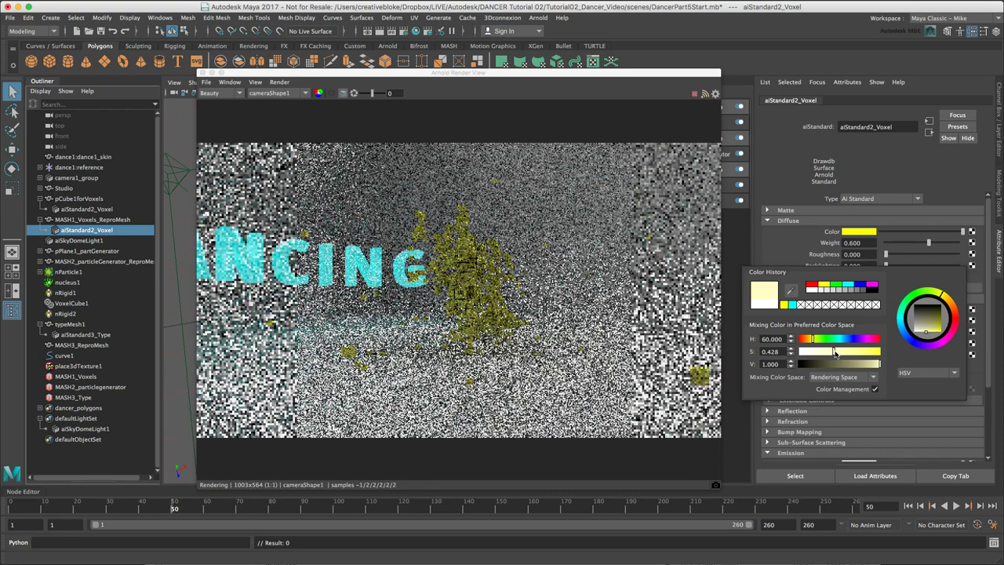
left_click(816, 339)
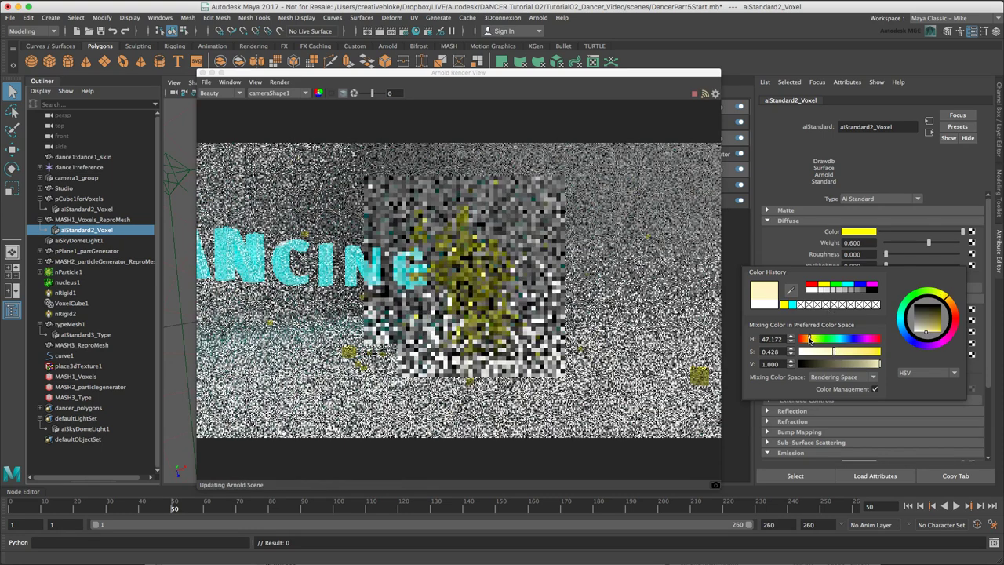
double_click(864, 321)
type(".4")
key("Return")
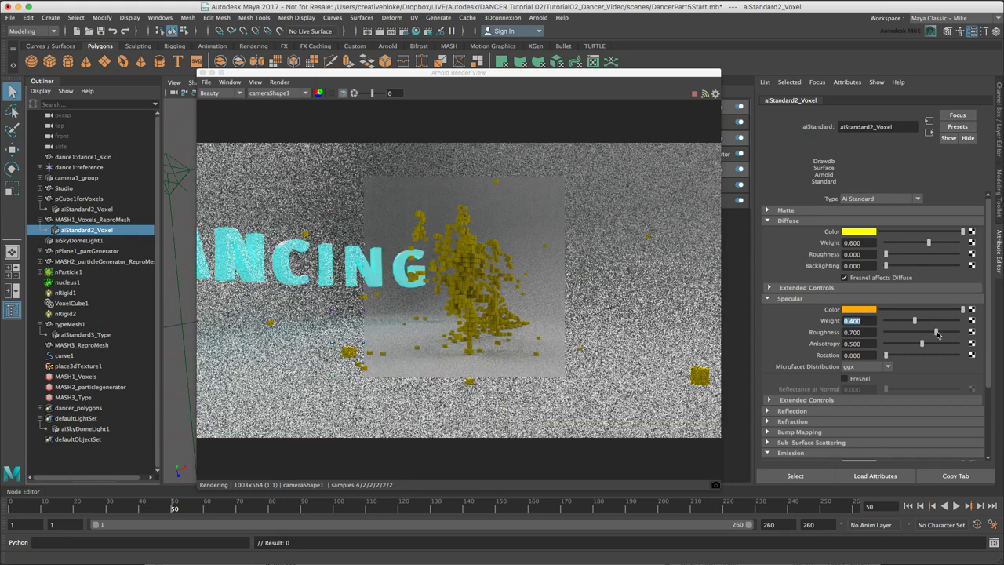
- Drop specular roughness to 0, set diffuse weight 0.8 and specular weight 0.2
left_click_drag(937, 334, 908, 334)
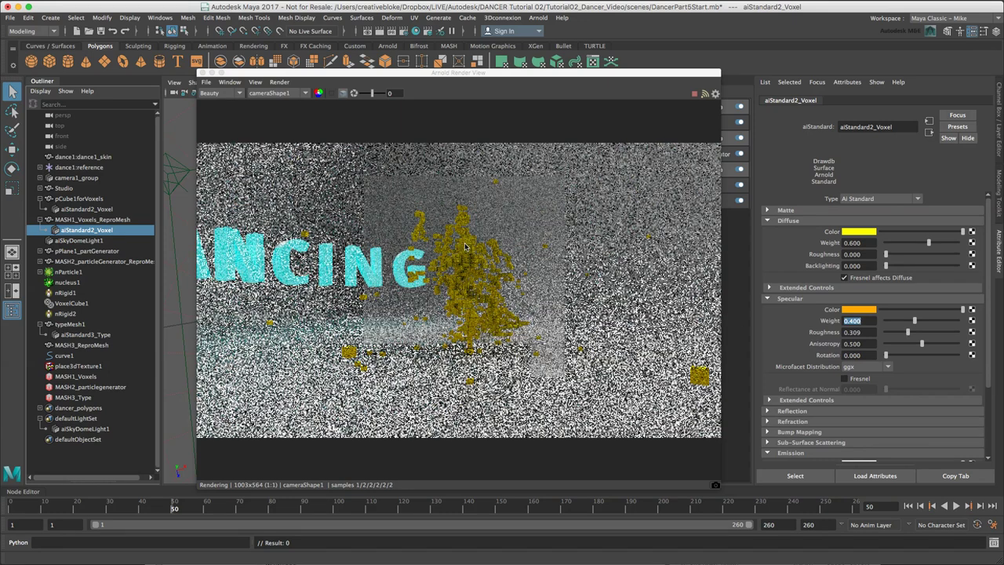
left_click_drag(909, 333, 885, 333)
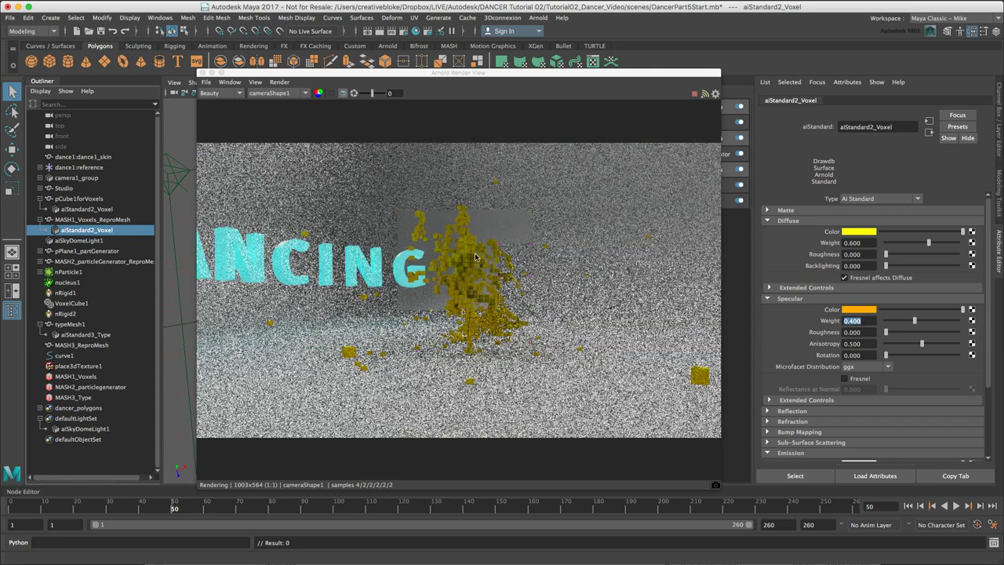
key("shift+Tab")
type(".8")
key("Tab")
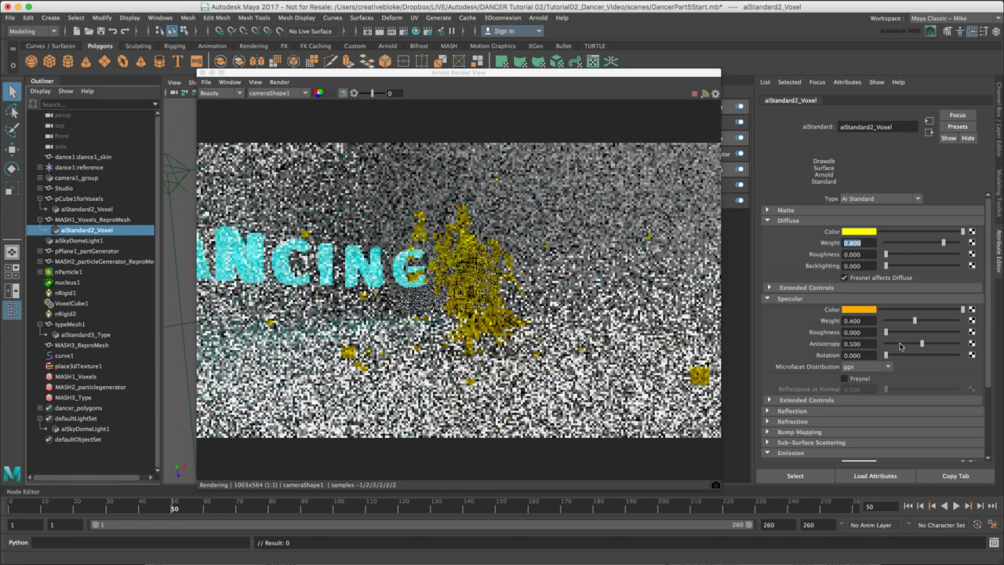
type(".2")
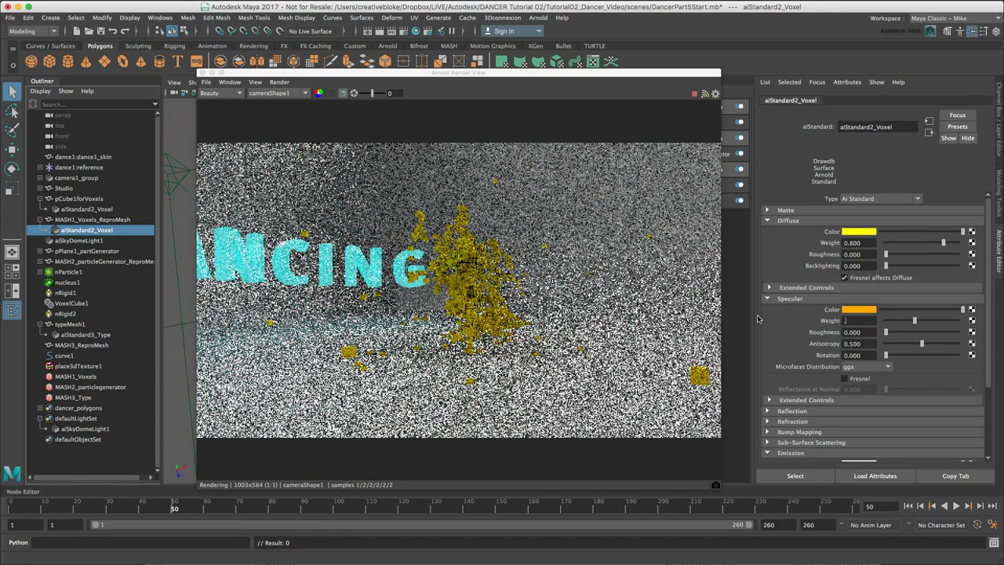
key("Return")
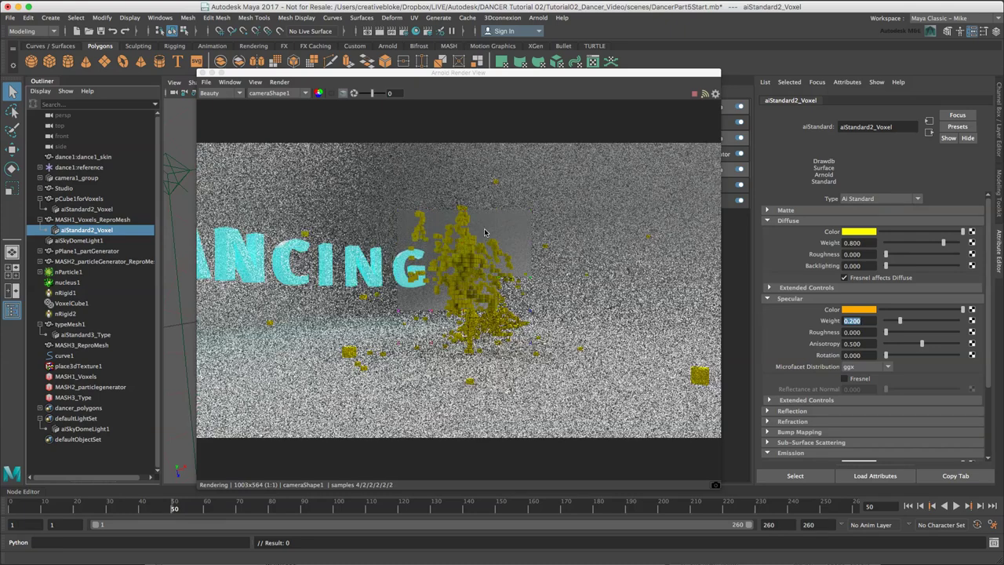
- Select aiStandard1_Studio under Studio and give it a bright blue diffuse and cyan specular
left_click(489, 230)
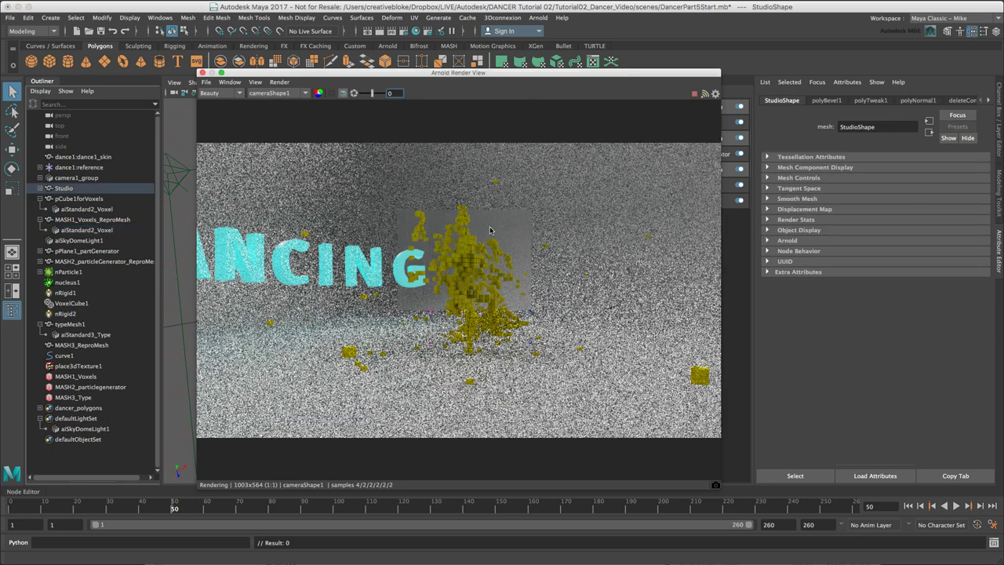
left_click(42, 189)
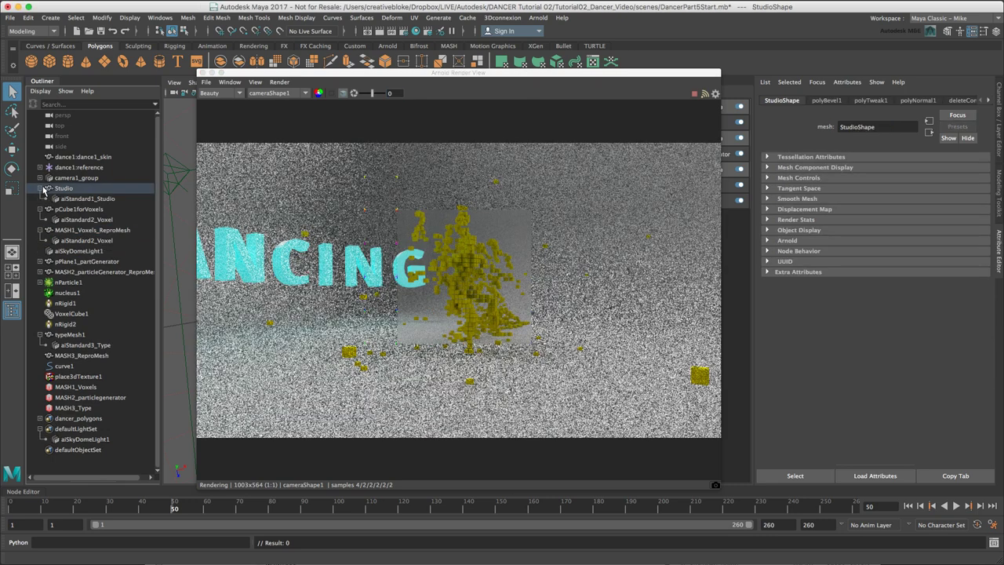
left_click(68, 199)
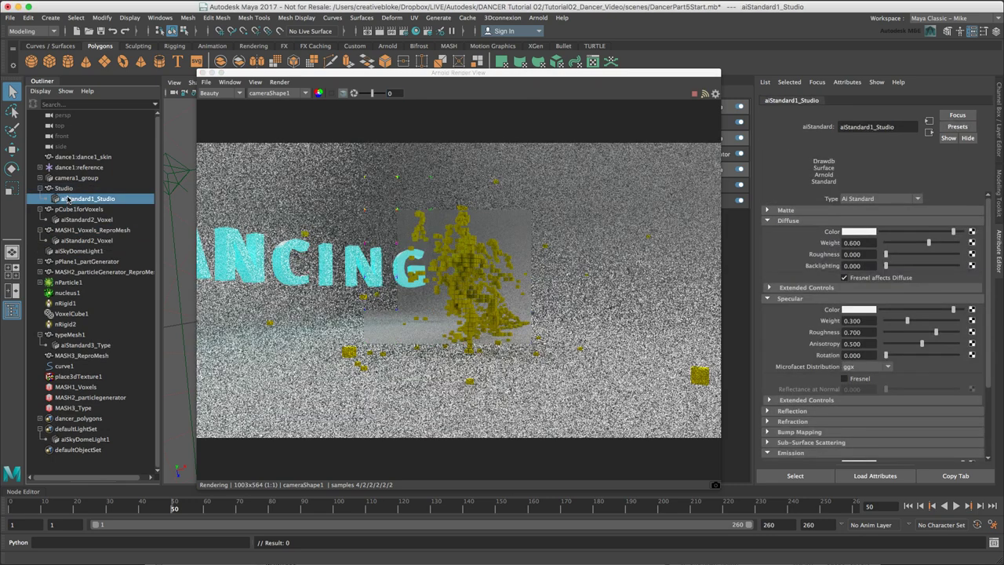
left_click(859, 232)
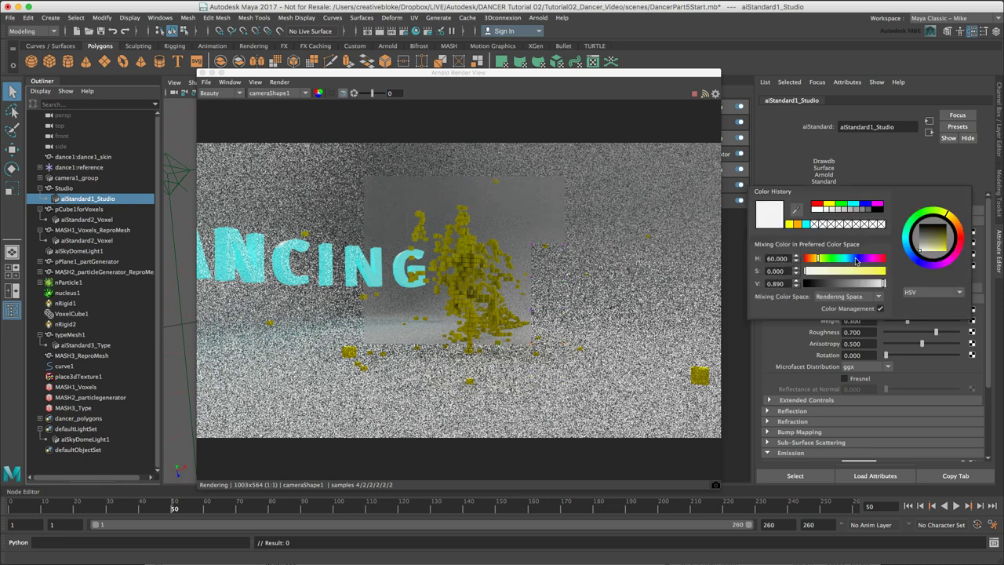
left_click_drag(857, 260, 852, 261)
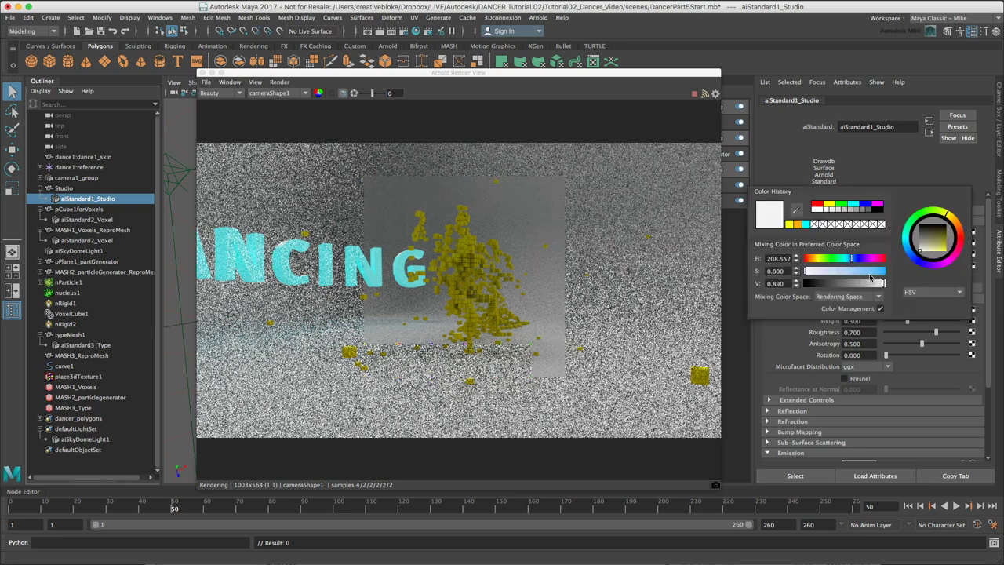
left_click(875, 270)
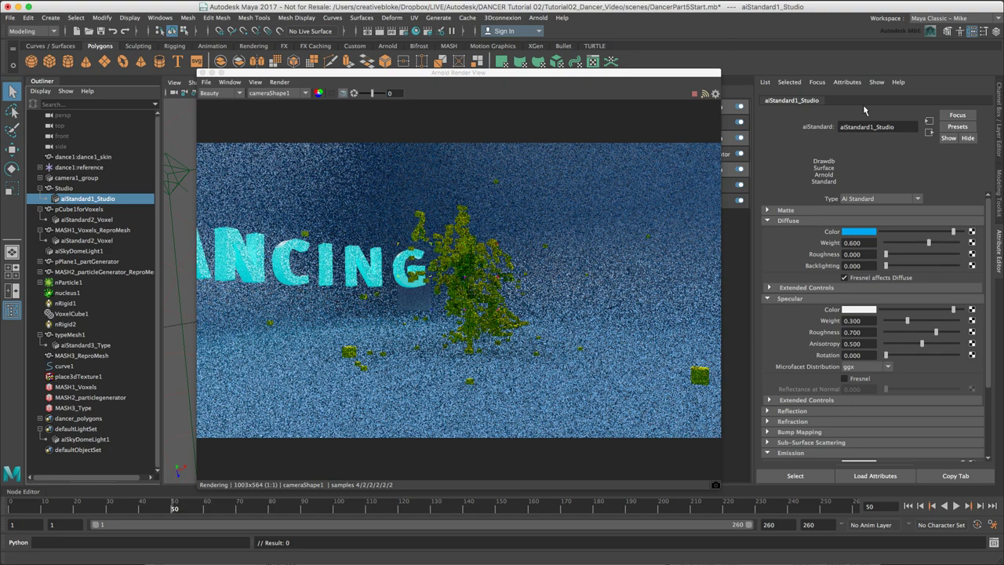
left_click(860, 310)
left_click(817, 303)
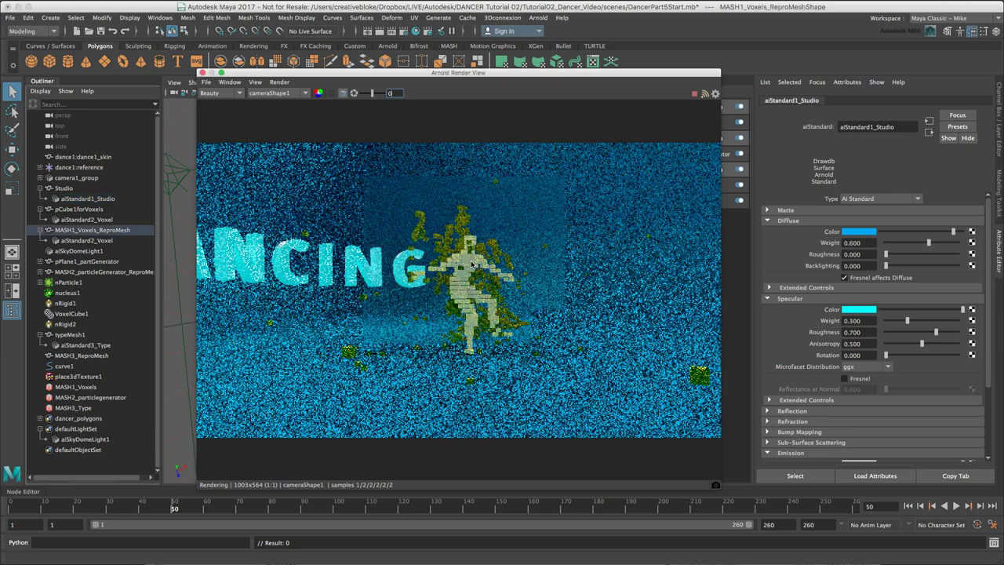
- Raise aiStandard2_Voxel's Specular Roughness to 0.176, then select the dancer in the render view
left_click(90, 230)
left_click(91, 241)
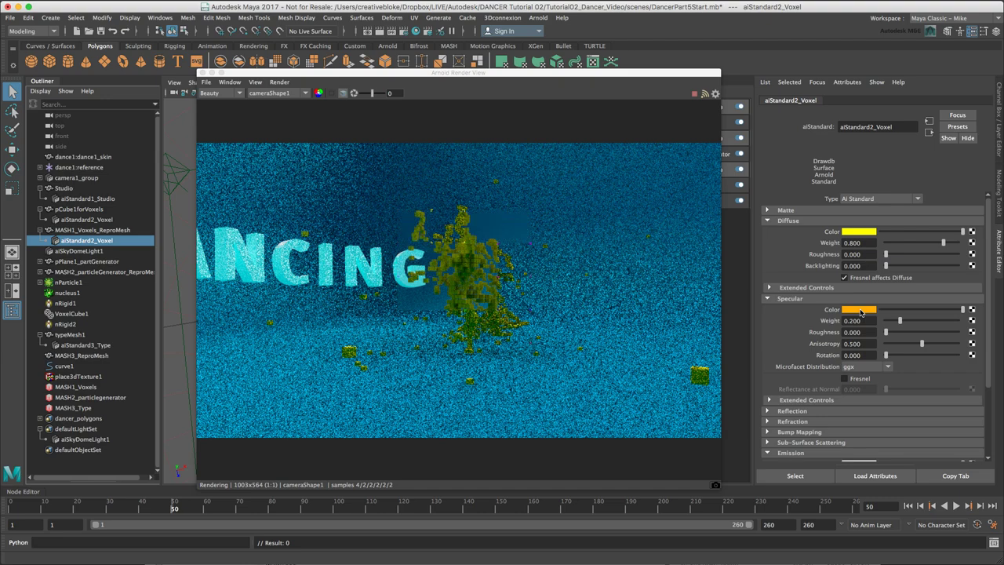
left_click_drag(886, 332, 902, 335)
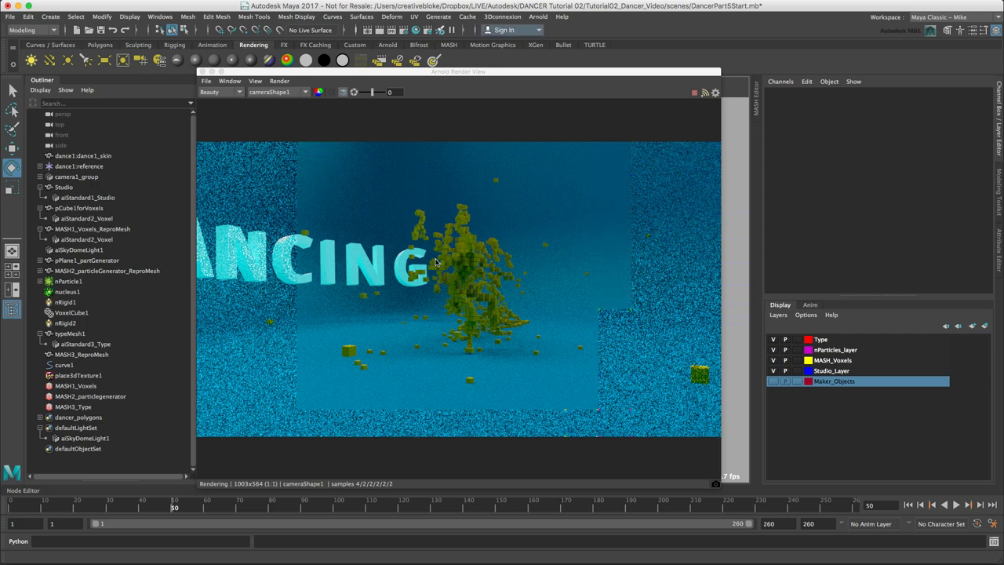
left_click(466, 268)
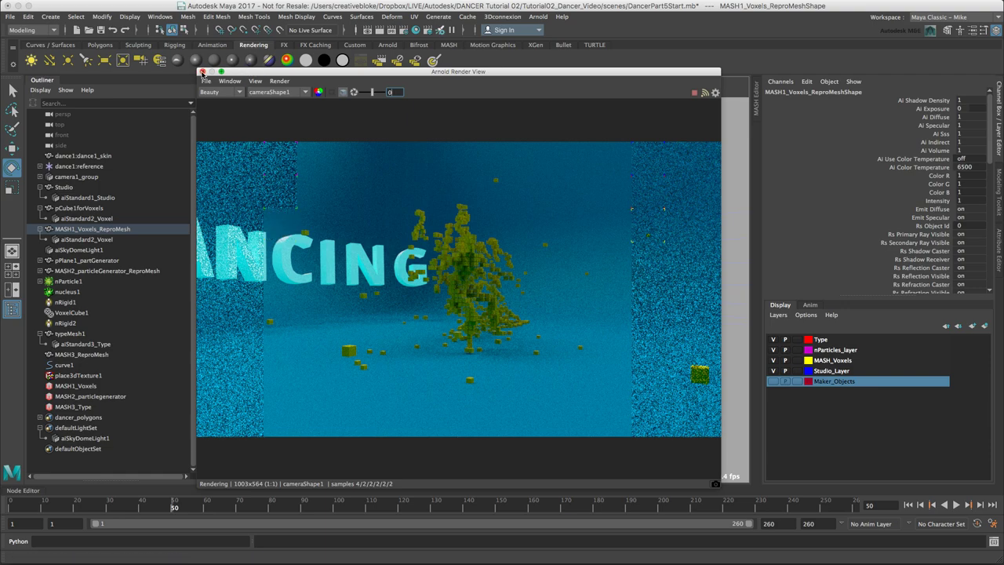
- Close the Arnold render view and add three spot lights from the shelf
left_click(202, 72)
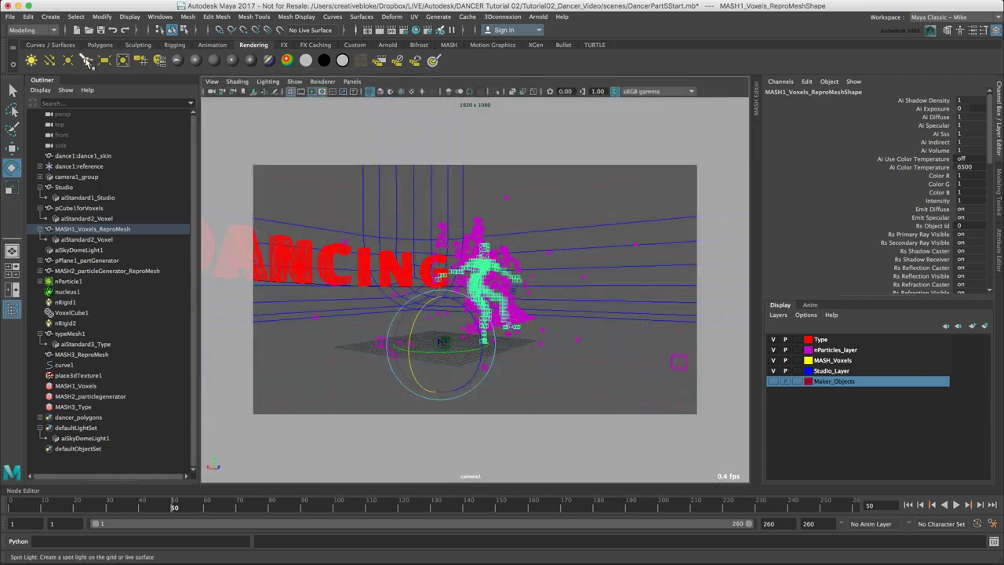
left_click(86, 61)
left_click(87, 62)
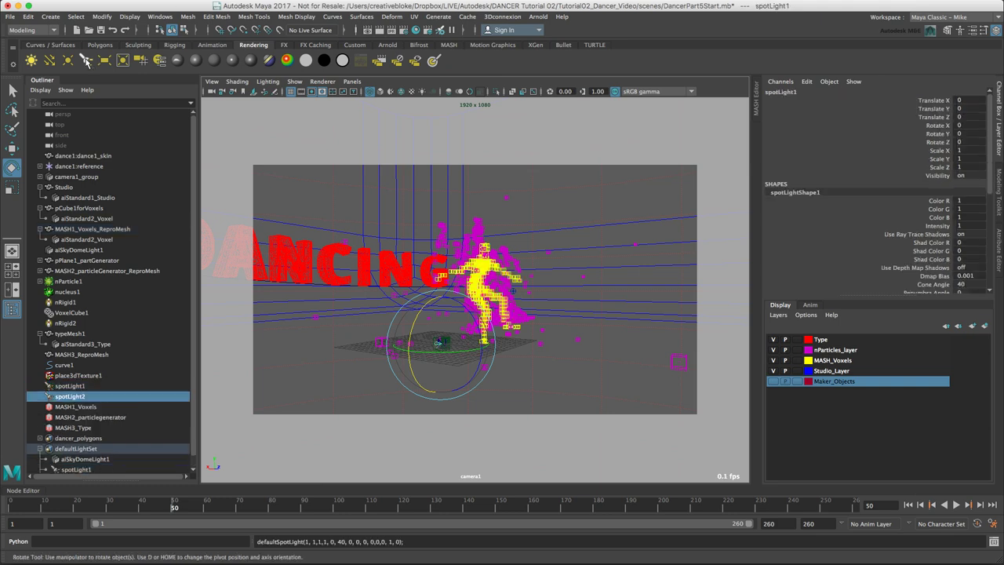
left_click(87, 62)
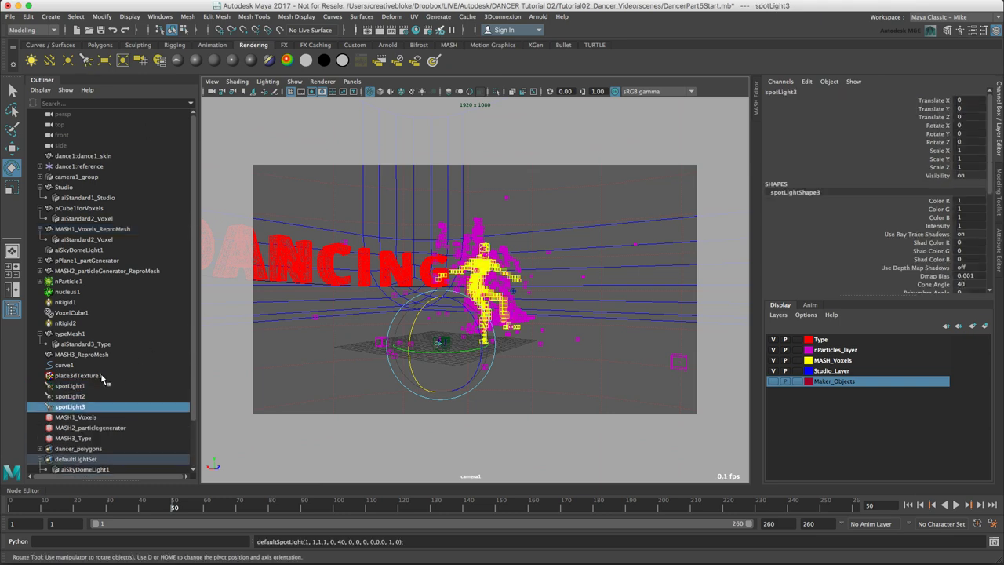
left_click(84, 398)
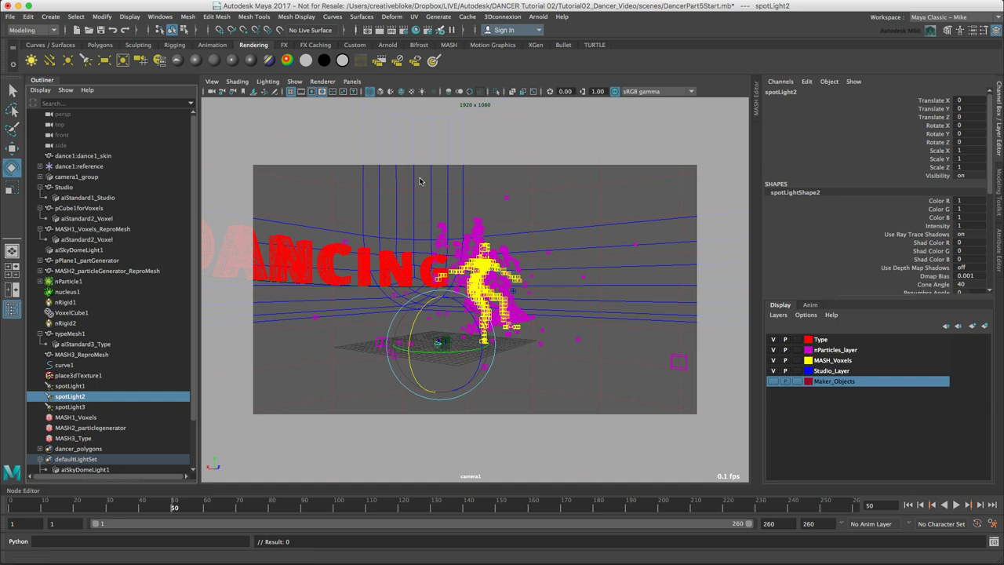
- View through the persp camera with Smooth Shade All and Use All Lights
left_click(352, 81)
mouse_move(441, 92)
left_click(492, 107)
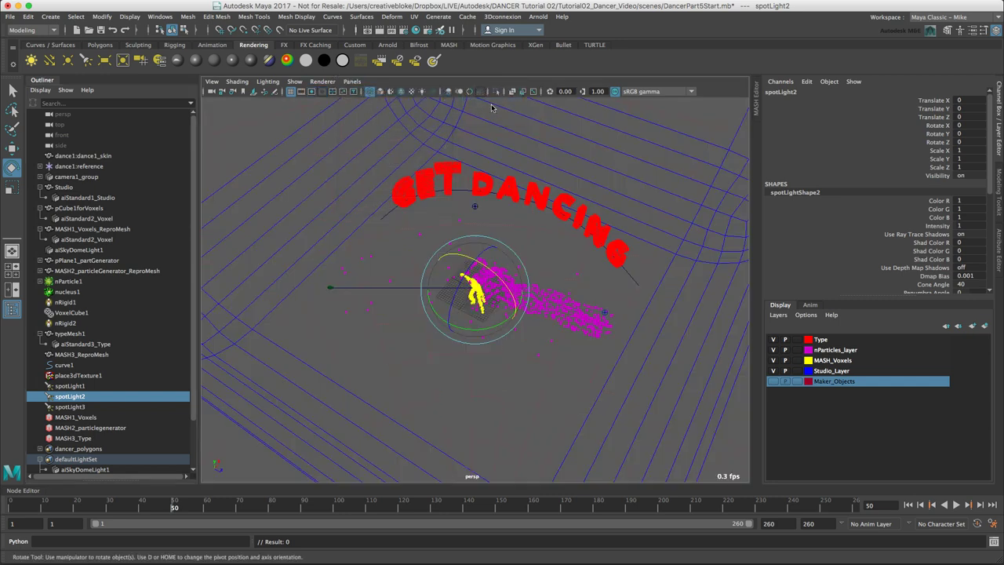
left_click(238, 82)
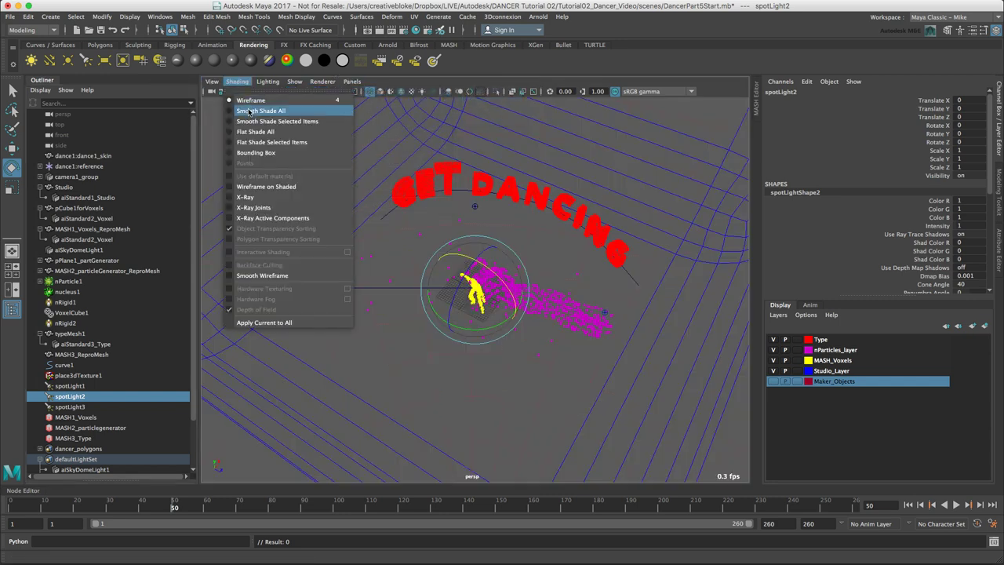
left_click(248, 113)
left_click(268, 81)
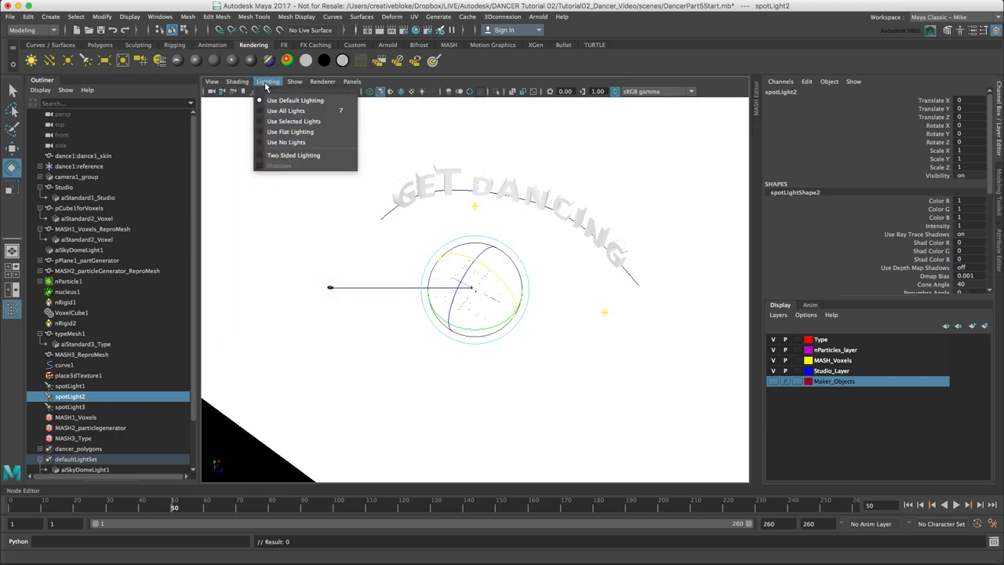
left_click(287, 112)
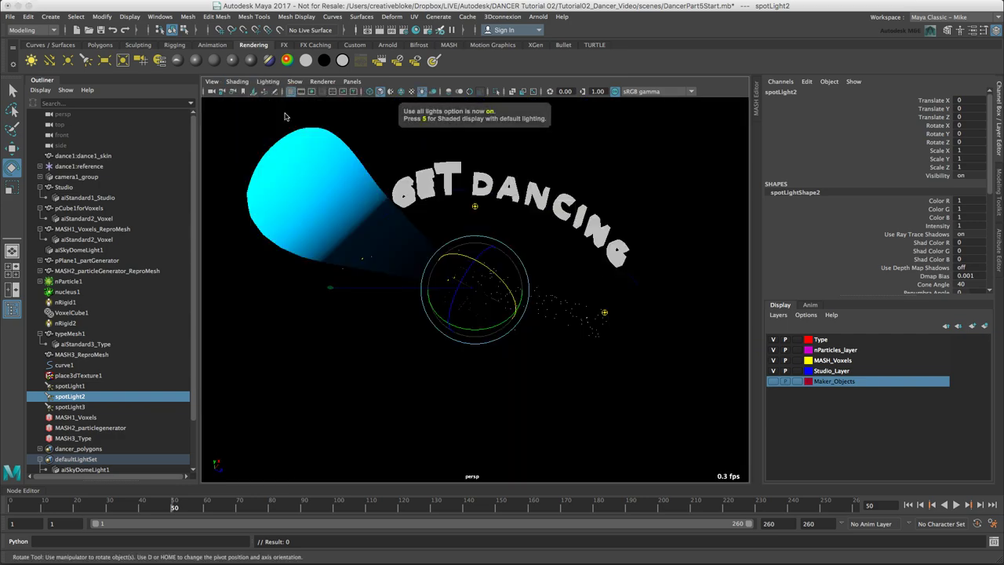
- Select spotLight1, undo a trial rotation, and switch to the four-view layout
left_click(75, 387)
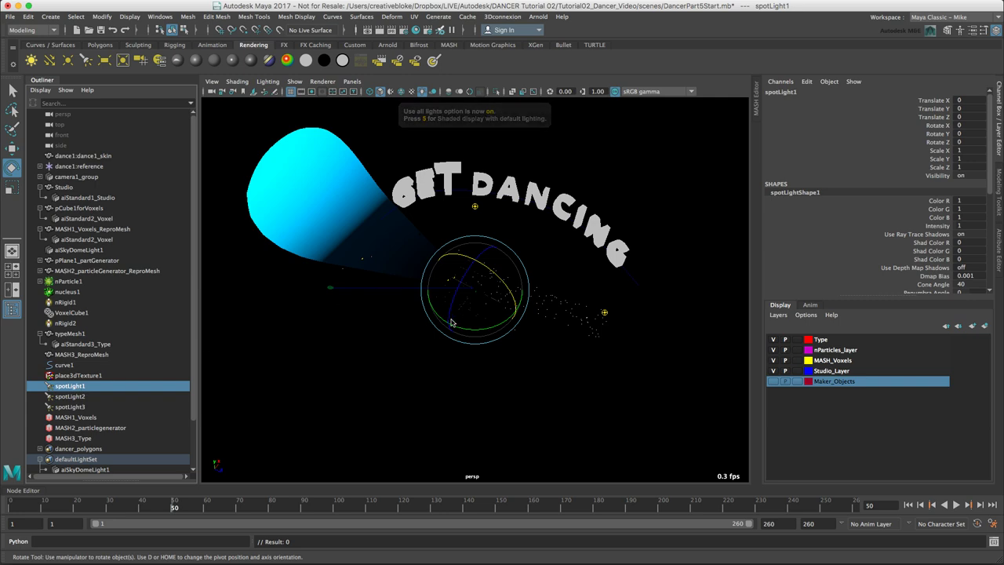
left_click_drag(457, 327, 434, 327)
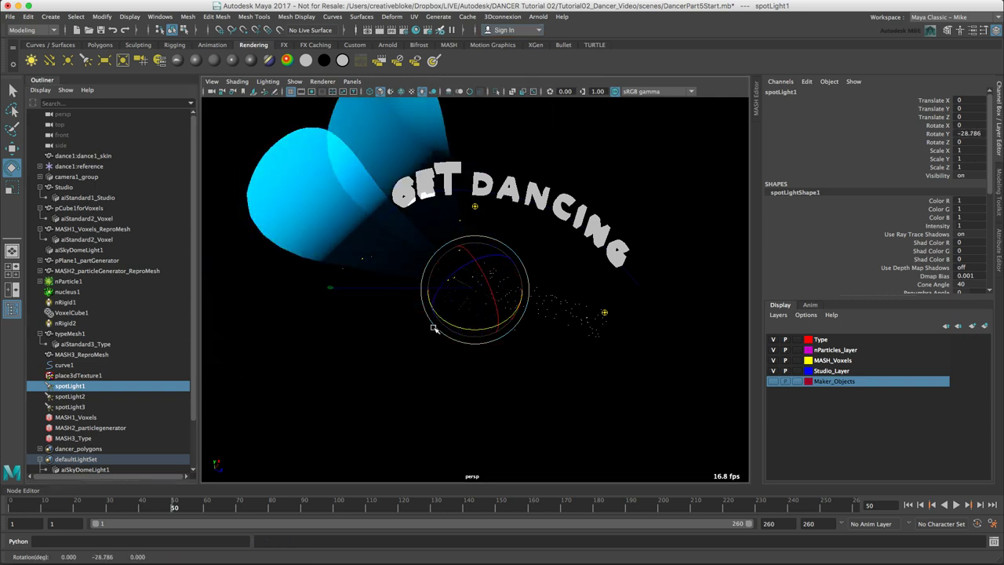
key("ctrl+z")
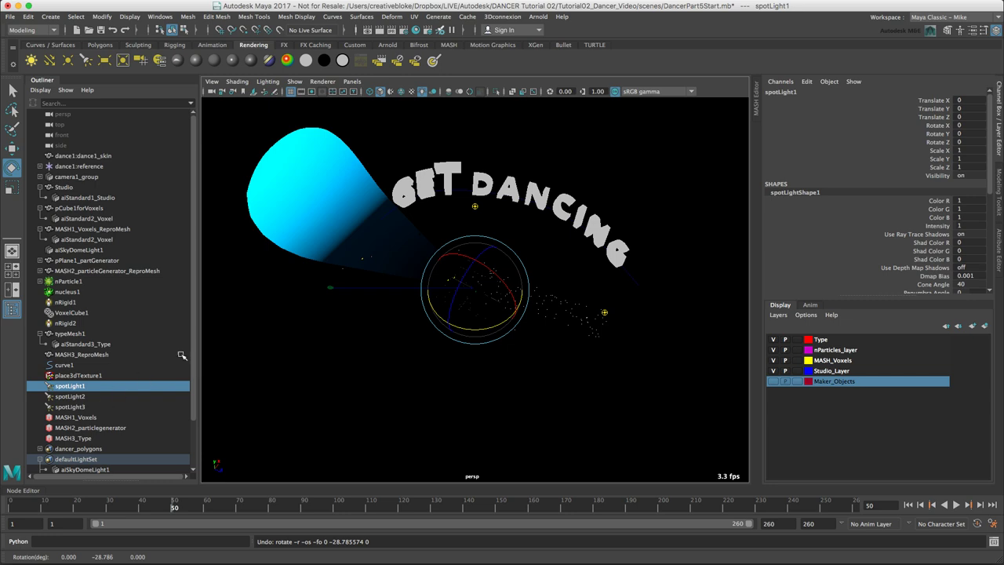
key("space")
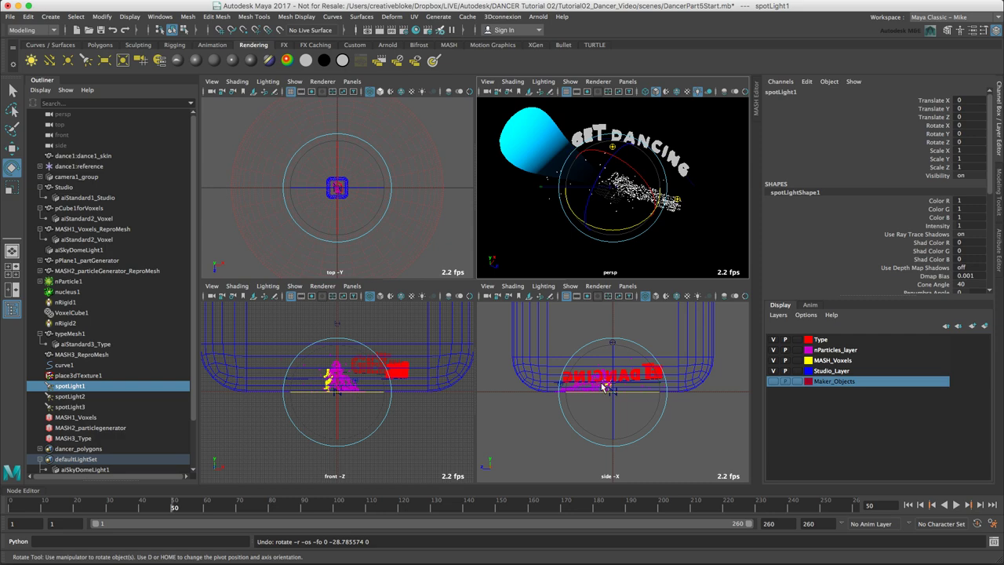
- Select all three spot lights and move them up to about 36 in Y
scroll(606, 388, "up", 6)
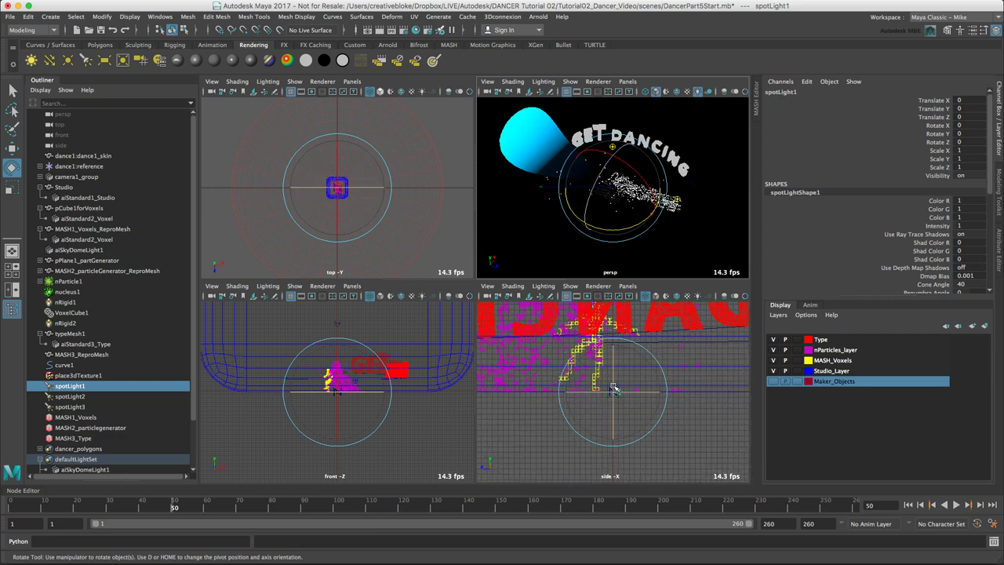
left_click(75, 407, "shift")
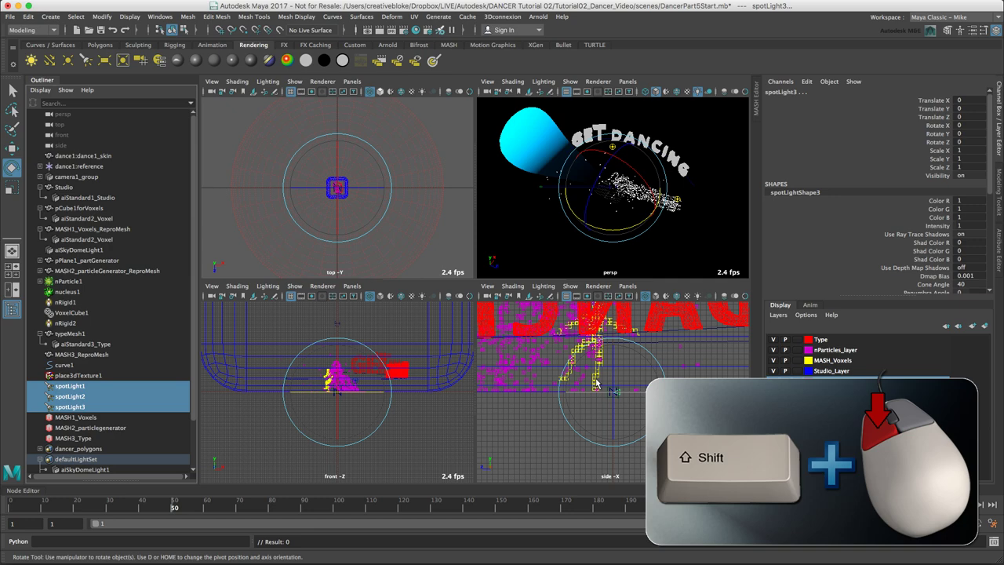
key("w")
mouse_move(616, 374)
left_mouse_down()
mouse_move(615, 302)
mouse_move(630, 378)
left_mouse_up()
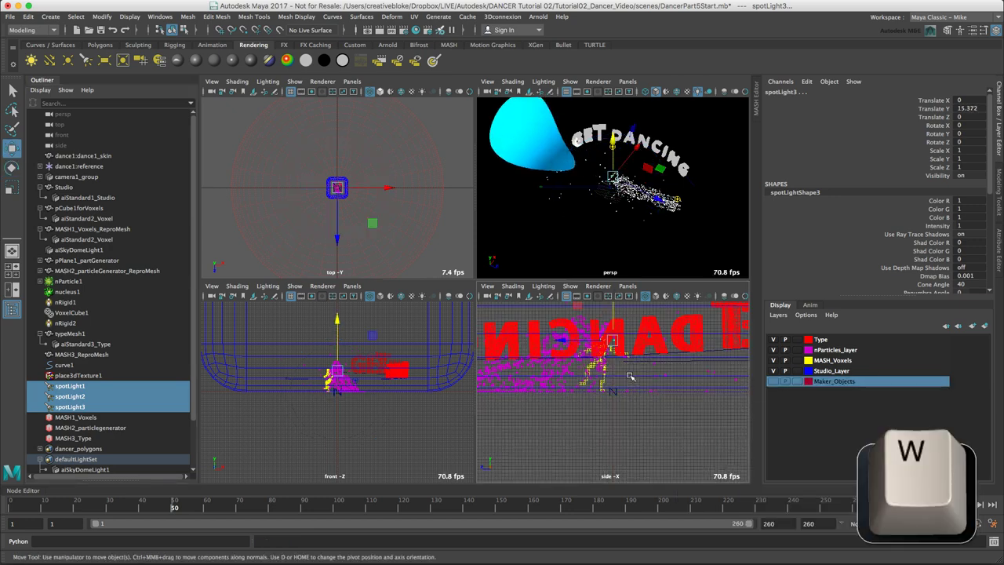
scroll(630, 378, "down", 6)
mouse_move(616, 346)
left_mouse_down()
mouse_move(613, 310)
mouse_move(612, 331)
left_mouse_up()
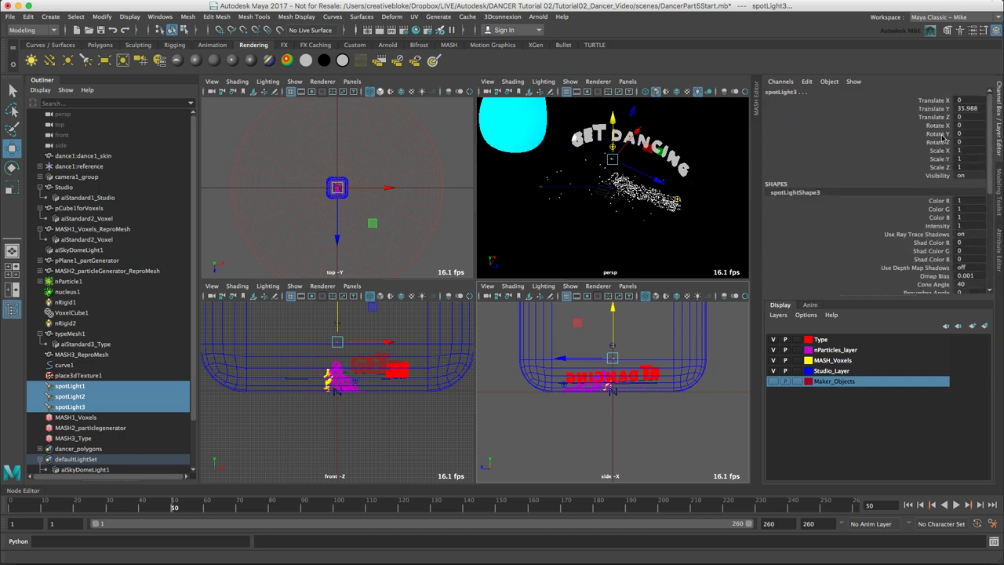
- Aim the three spot lights straight down with Rotate X set to -90
left_click(940, 134)
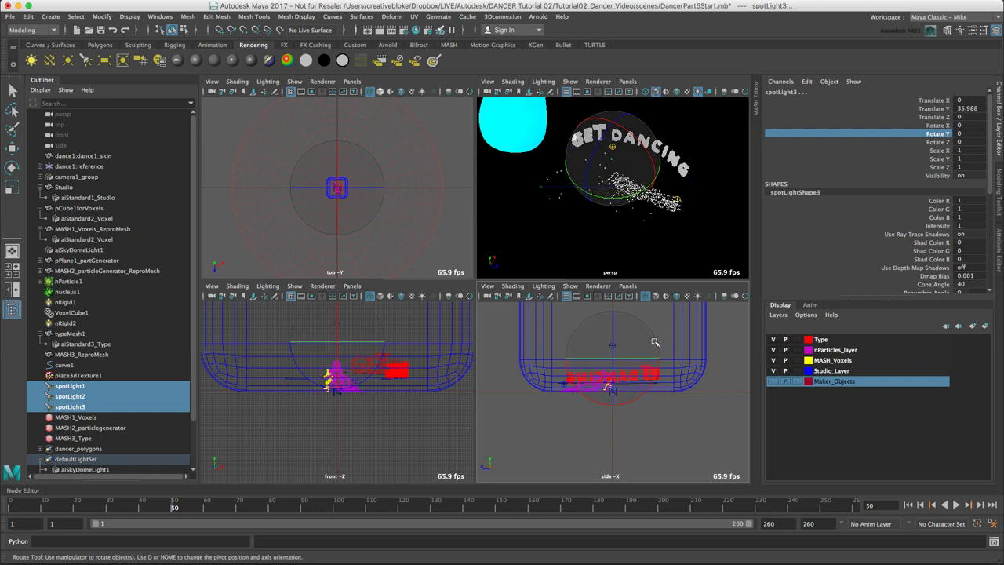
left_click_drag(655, 343, 713, 339)
middle_click_drag(713, 339, 787, 342)
double_click(978, 124)
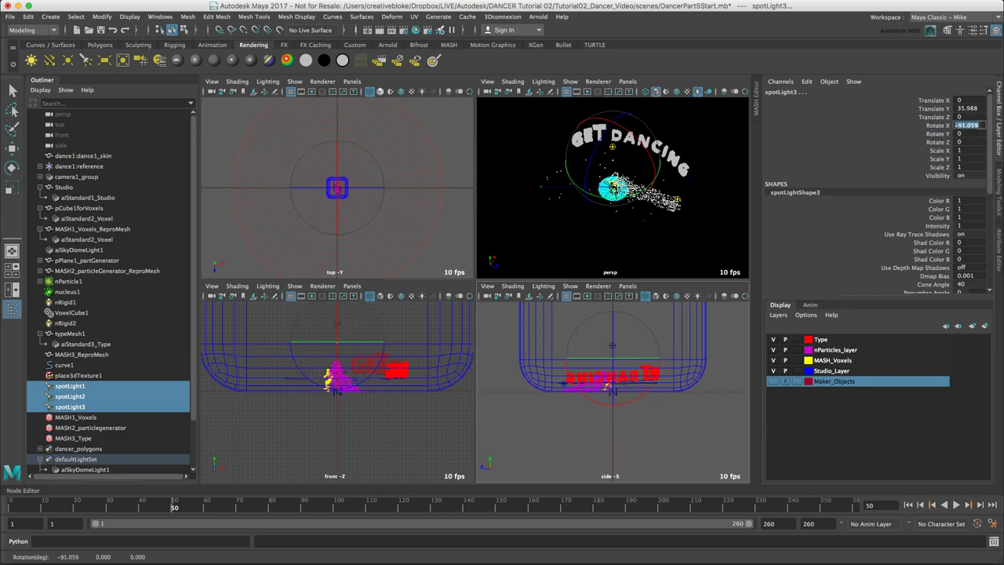
type("-90")
key("Return")
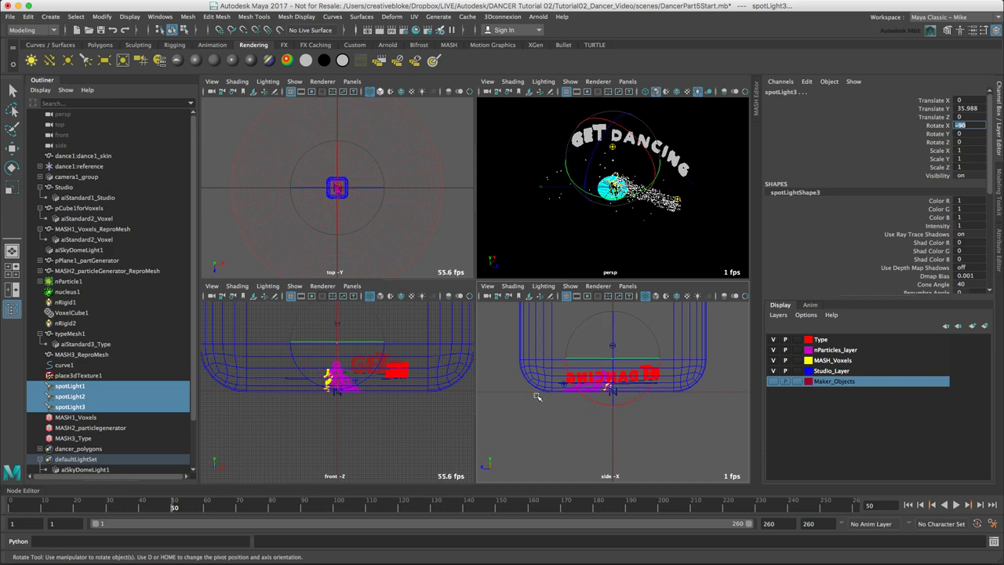
- Slide spotLight1 forward and spotLight3 back along Z
left_click(69, 386)
key("w")
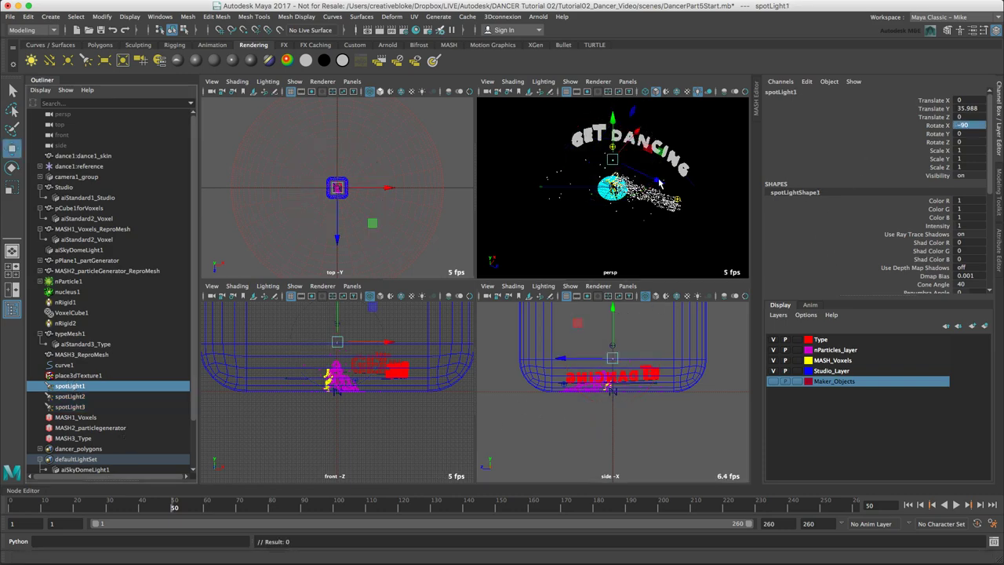
left_click_drag(660, 182, 701, 193)
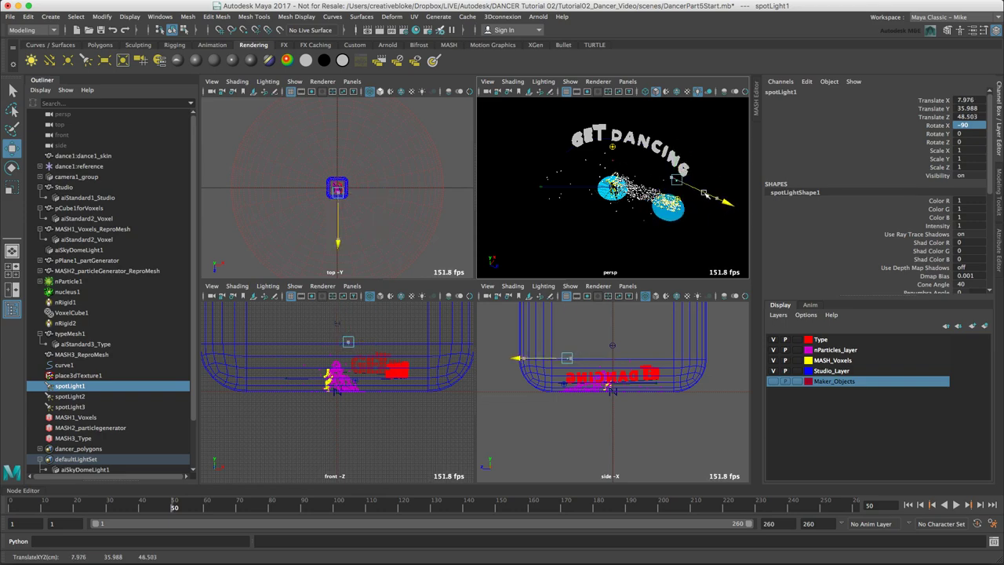
left_click(71, 407)
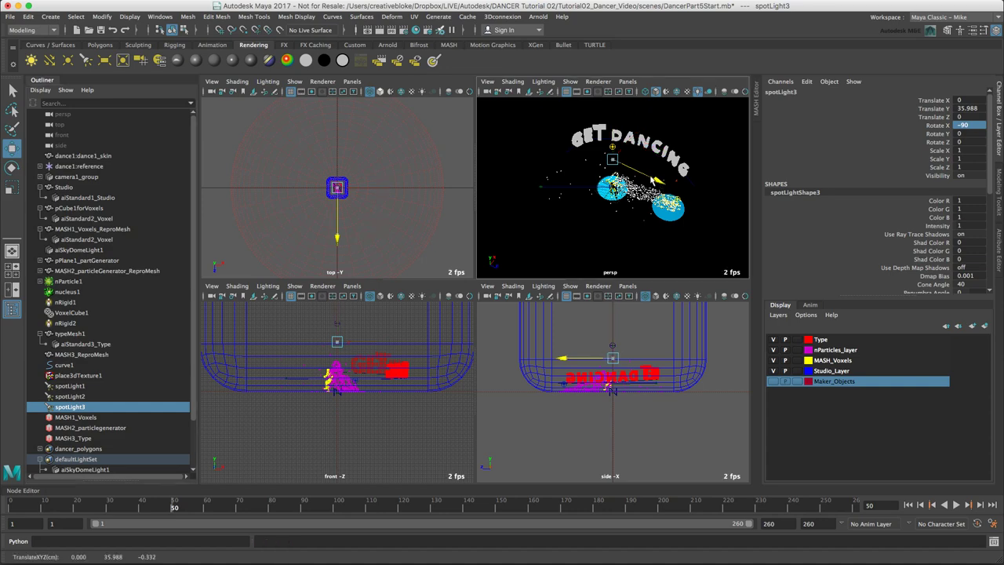
left_click_drag(660, 182, 586, 165)
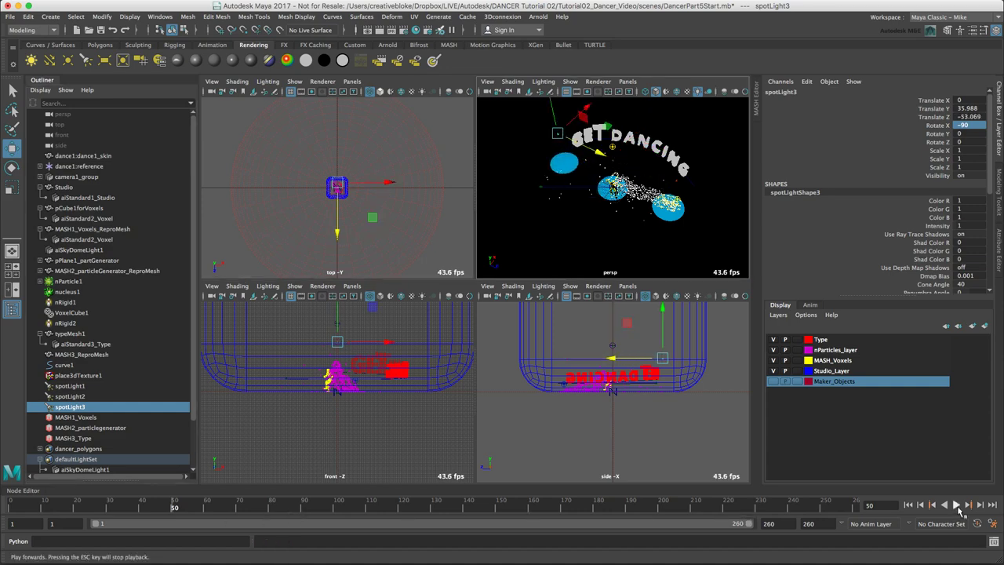
- Play the animation and reposition spotLight3 over the dancing particles
left_click(958, 505)
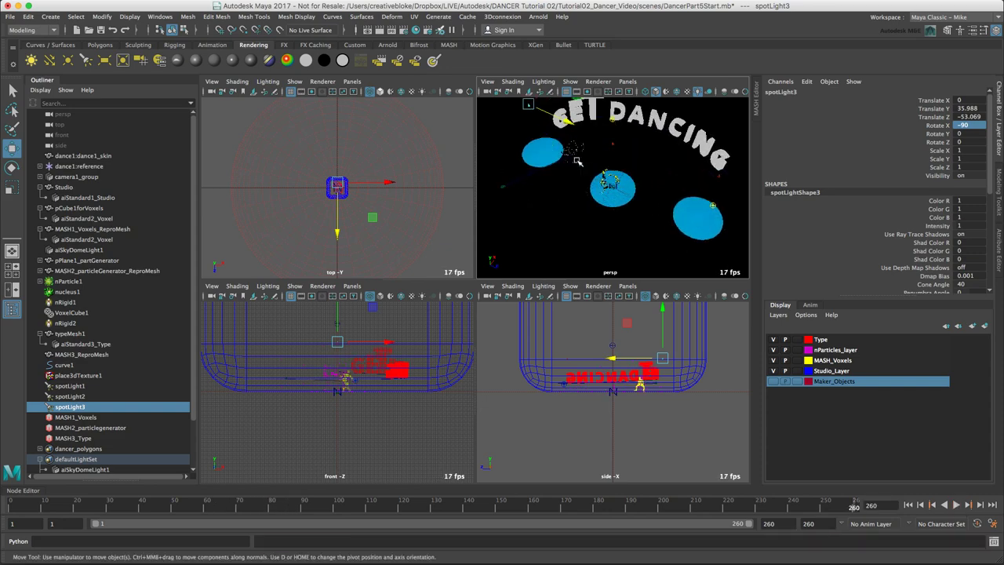
scroll(577, 161, "up", 5)
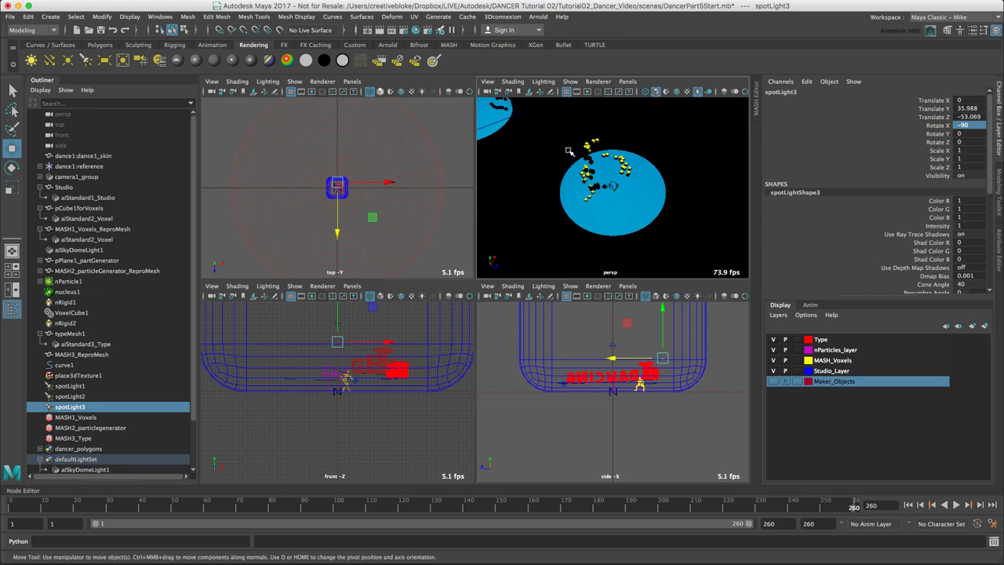
scroll(569, 155, "down", 3)
scroll(561, 151, "up", 3)
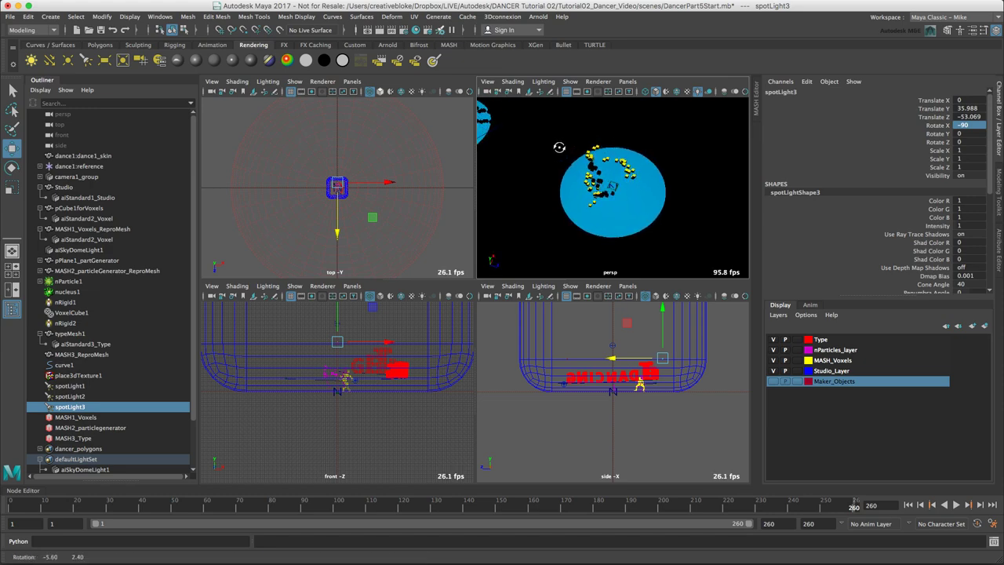
middle_click_drag(556, 147, 680, 204, "alt")
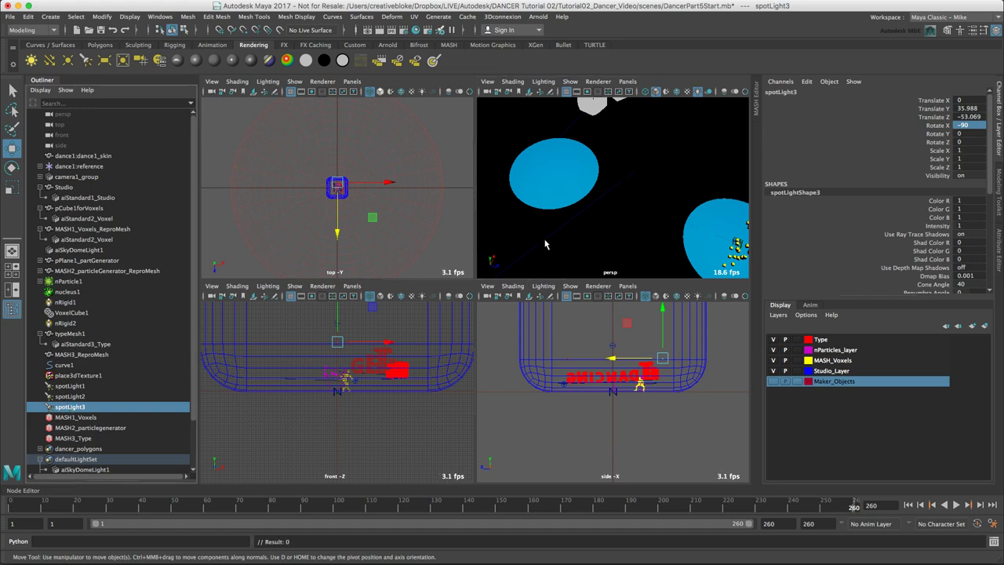
scroll(332, 188, "down", 5)
scroll(345, 172, "up", 5)
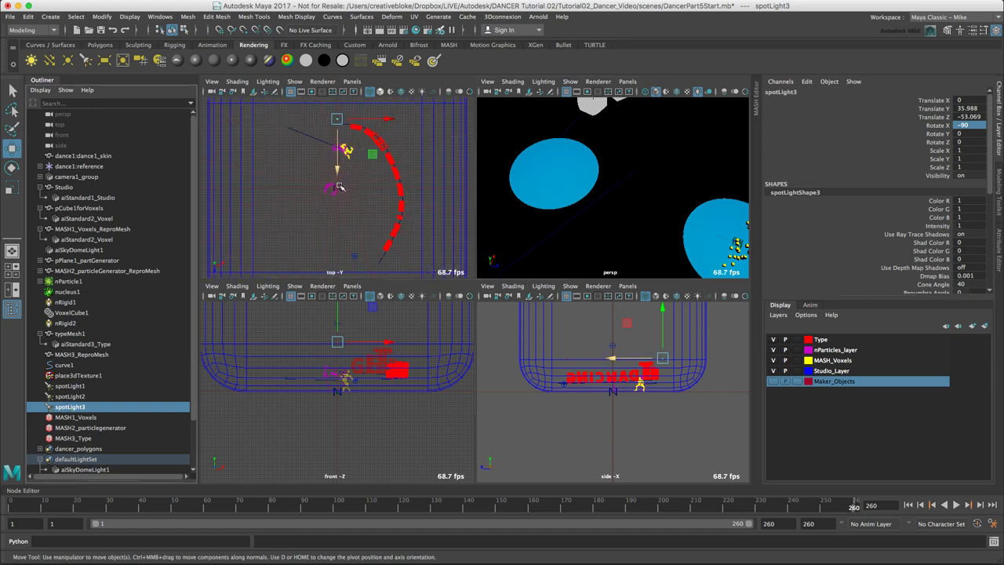
middle_click_drag(371, 157, 369, 186)
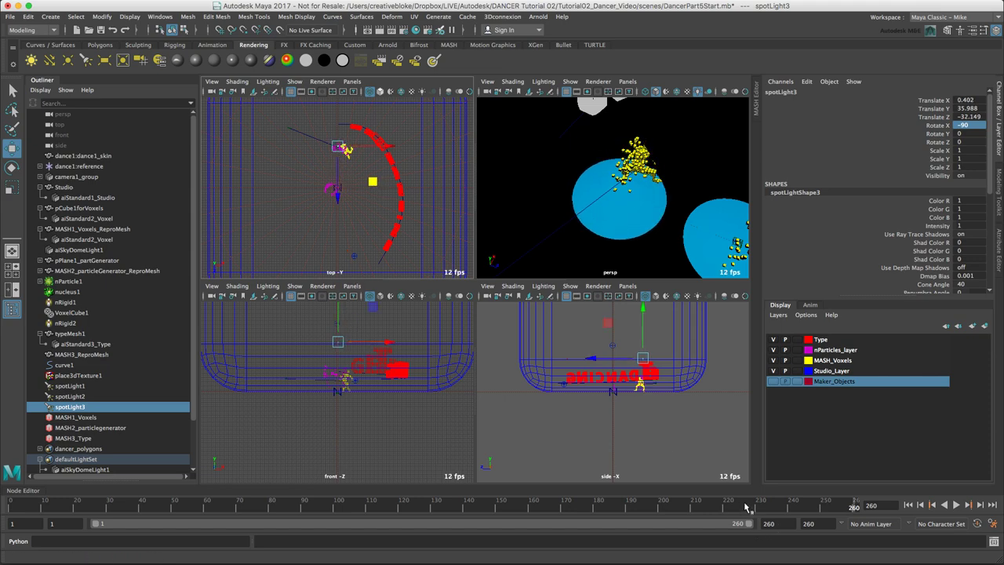
left_click_drag(736, 504, 628, 503)
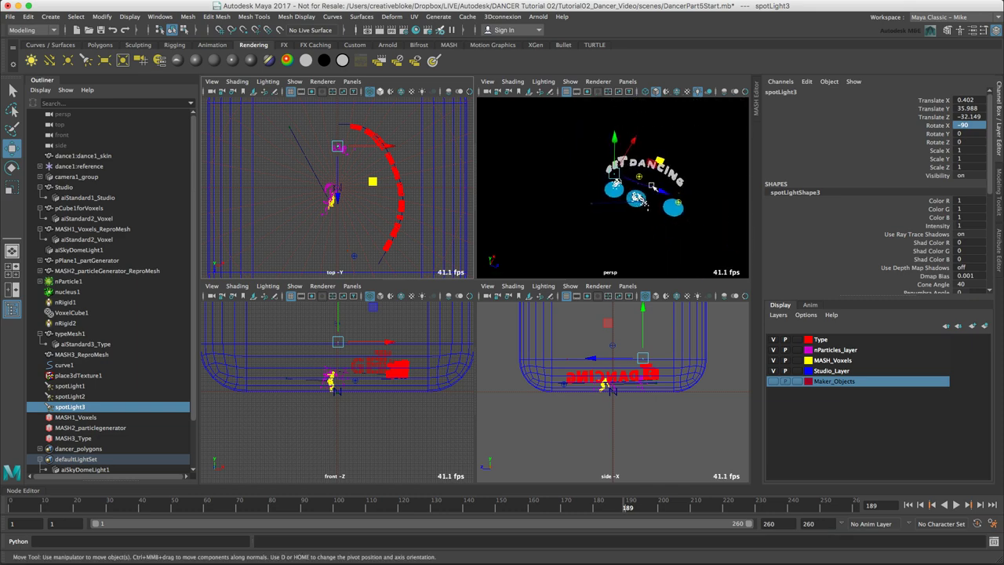
- Move spotLight2 along X and Z until Translate Z reads 16.932
left_click(652, 186)
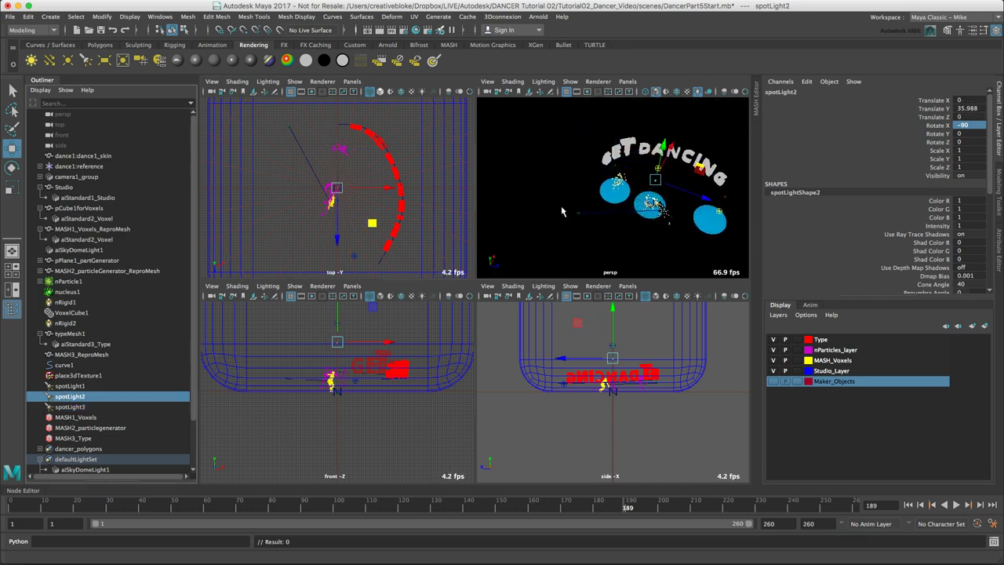
left_click_drag(673, 151, 666, 157)
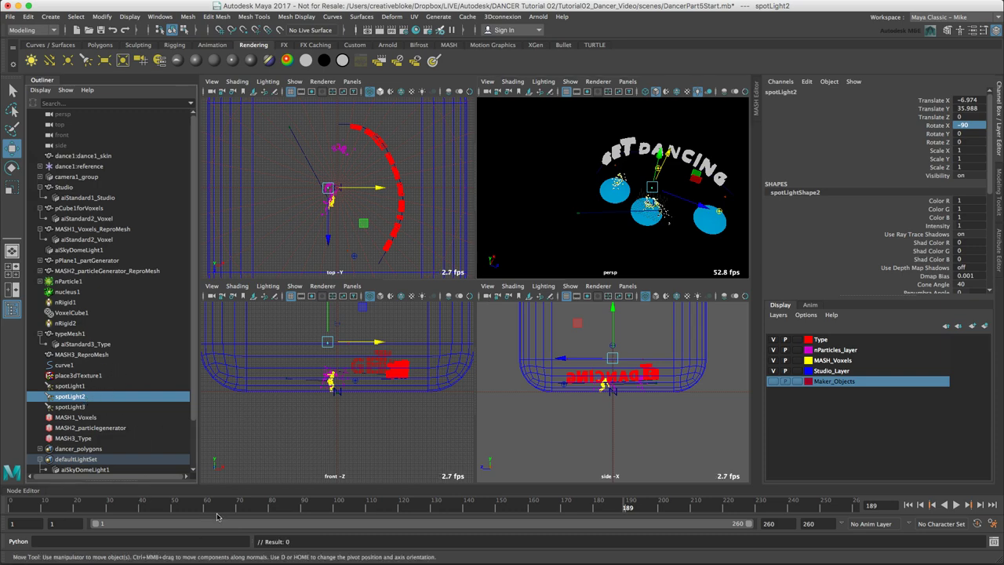
key("alt+v")
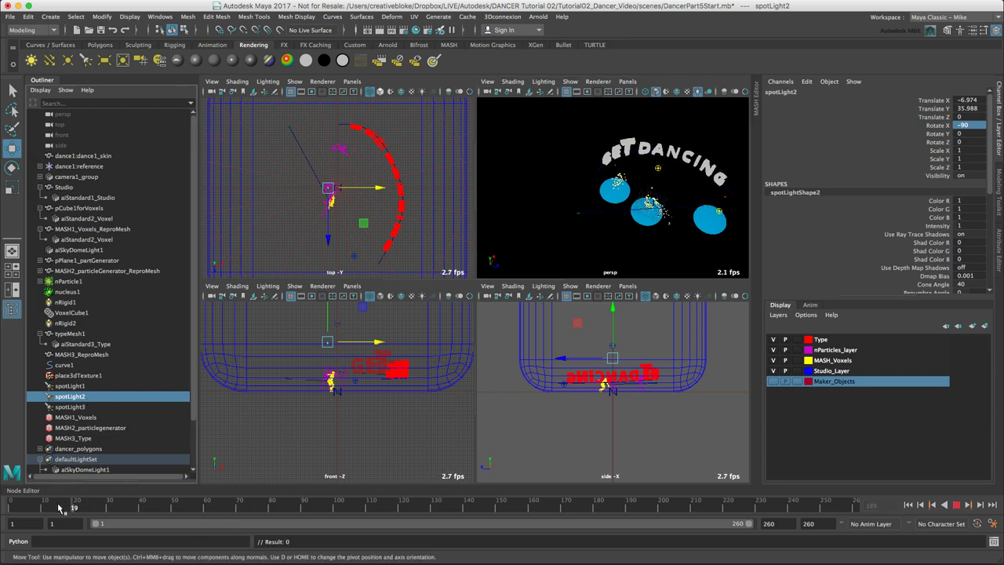
key("alt+v")
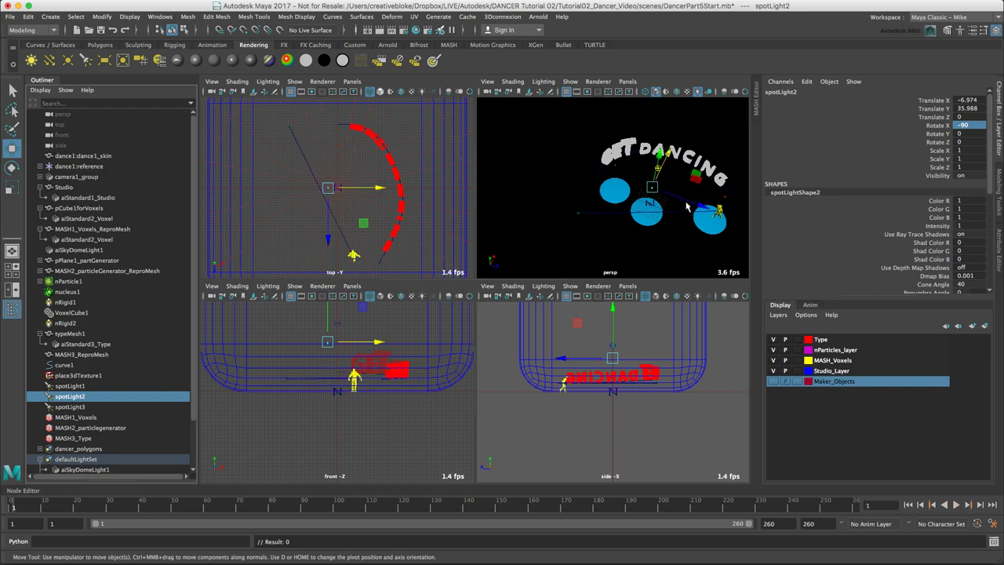
left_click_drag(687, 206, 694, 209)
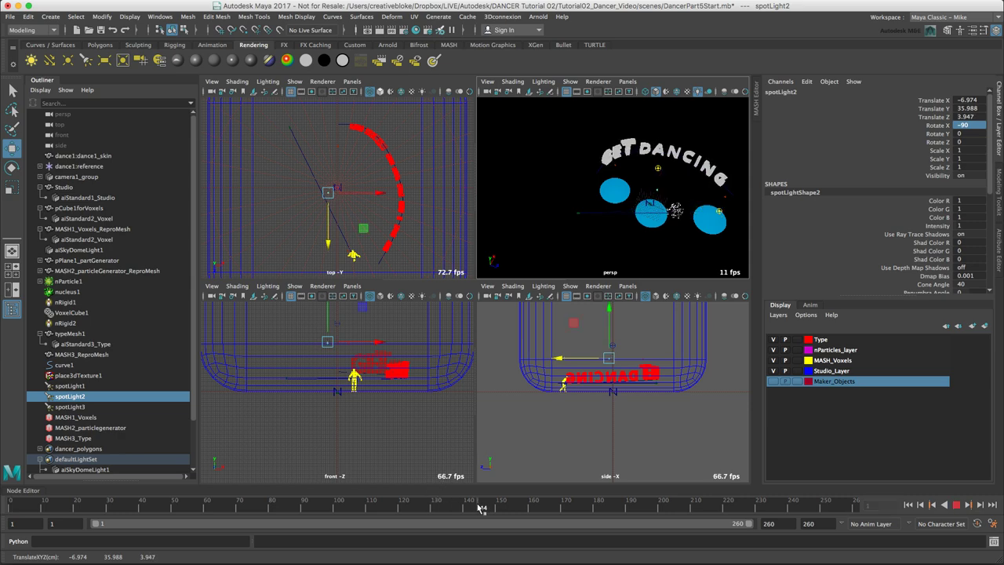
left_click(482, 504)
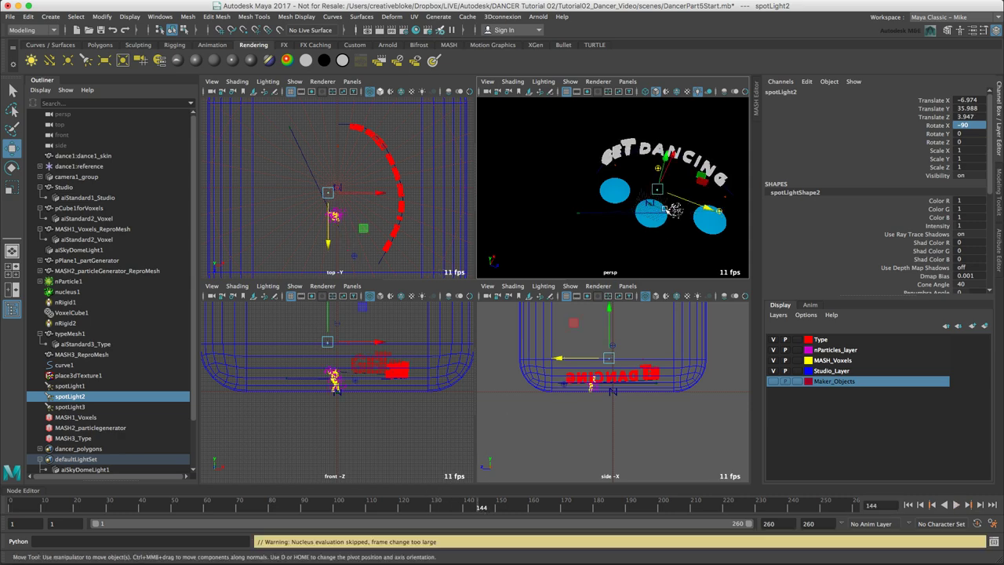
left_click_drag(679, 198, 632, 179)
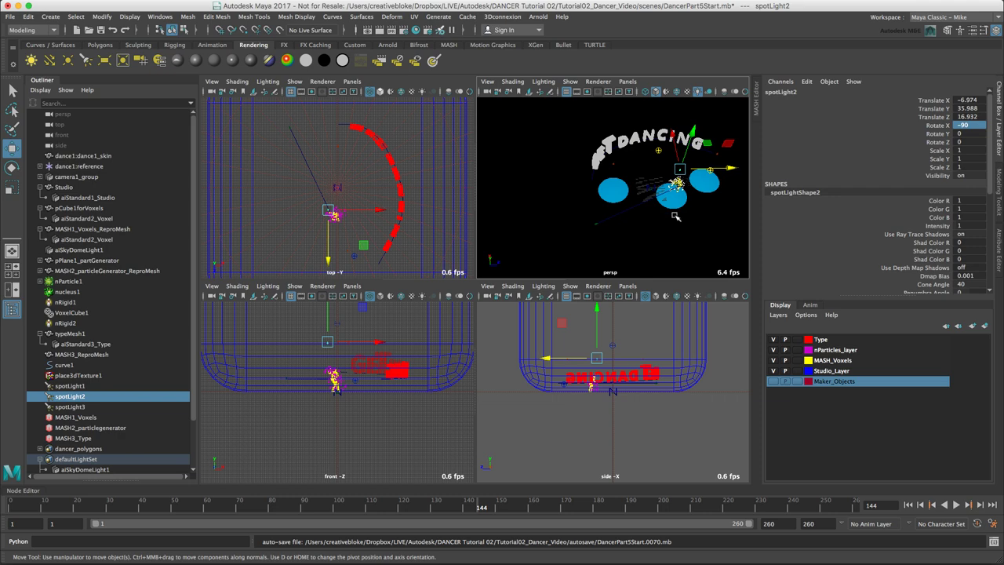
- Maximize the perspective panel and look through camera1
key("space")
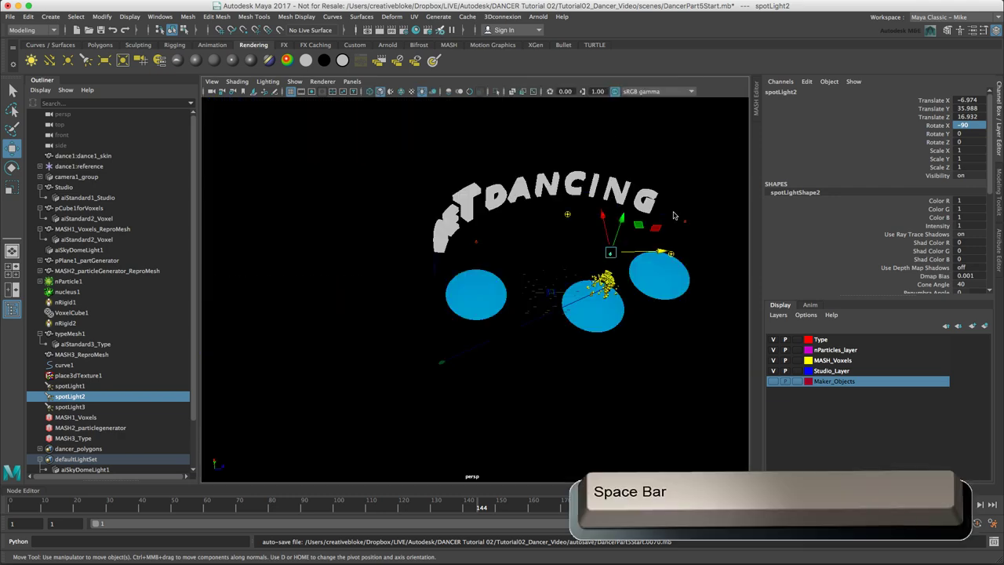
left_click(354, 81)
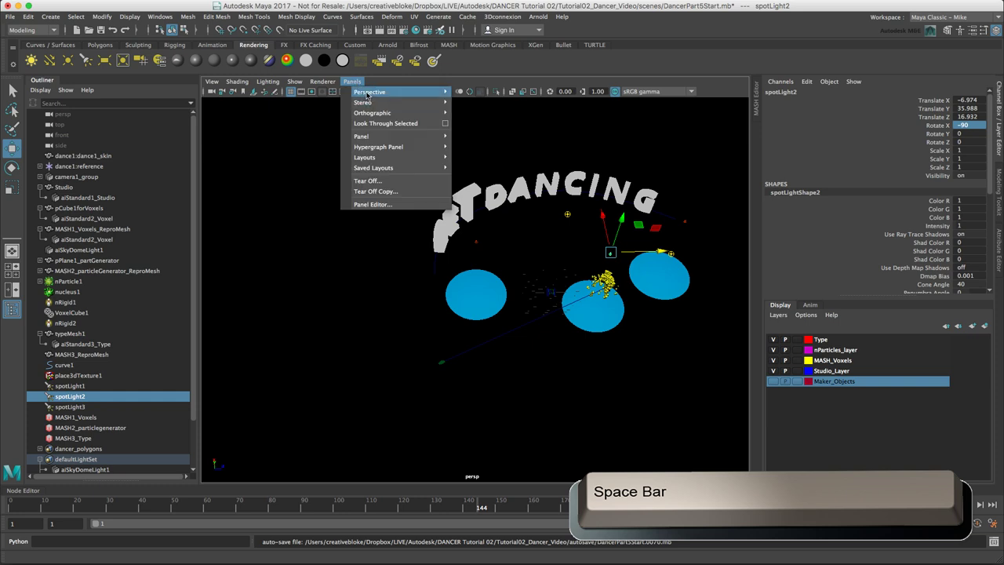
mouse_move(408, 91)
left_click(492, 93)
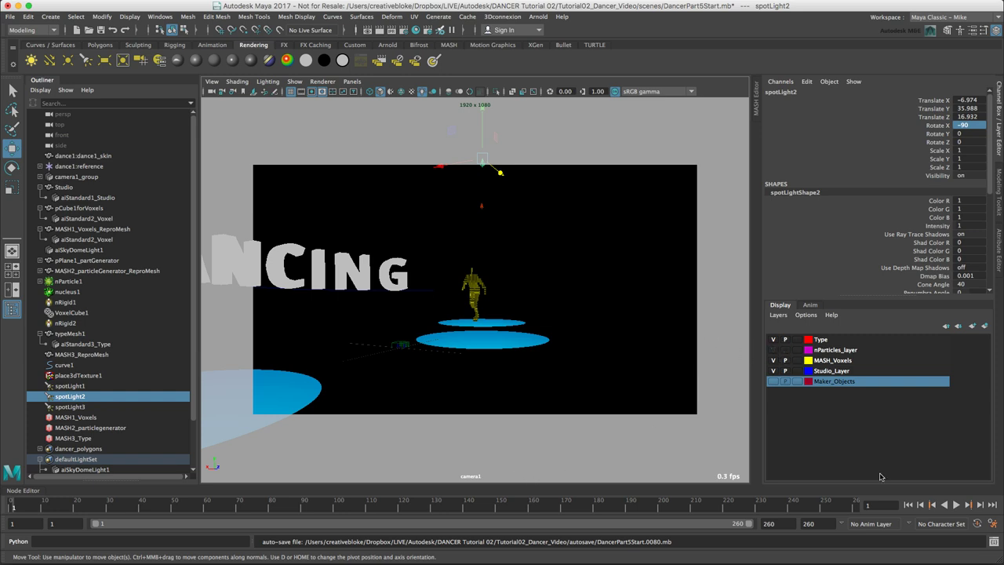
- Play the animation from camera1, then stop and return to frame 1
left_click(956, 505)
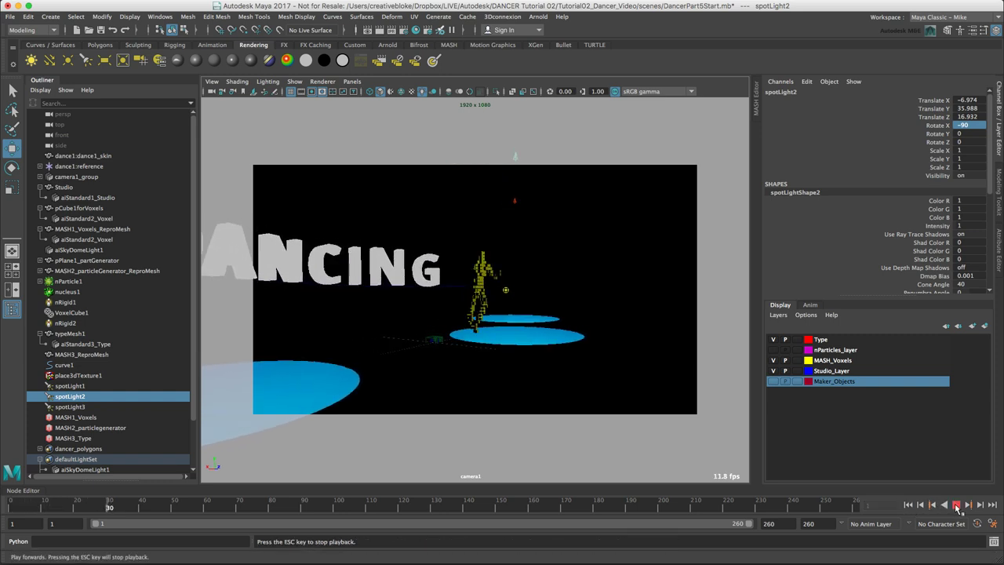
left_click(956, 506)
left_click(911, 505)
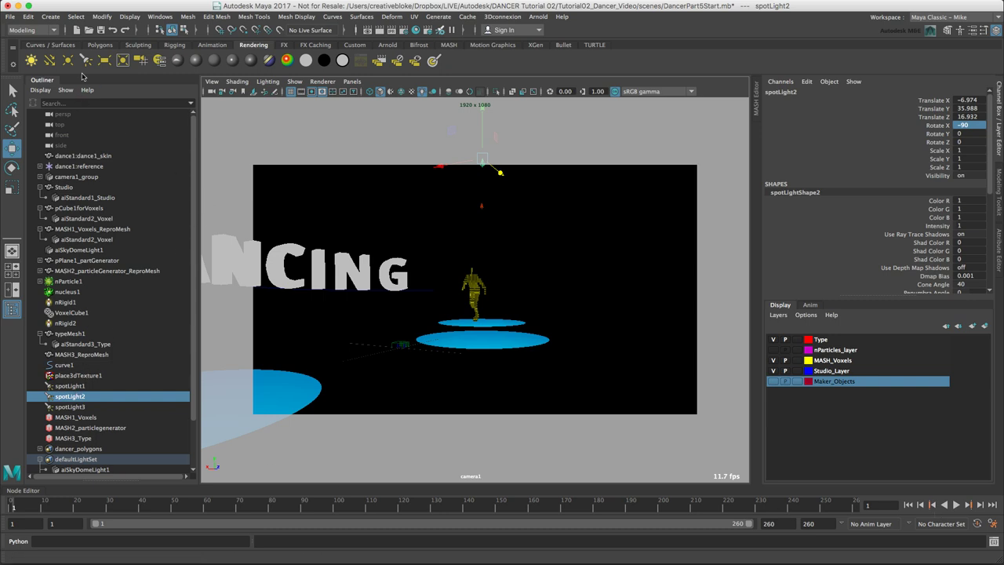
- Create a locator and rename locator1 to Light_locator
left_click(55, 17)
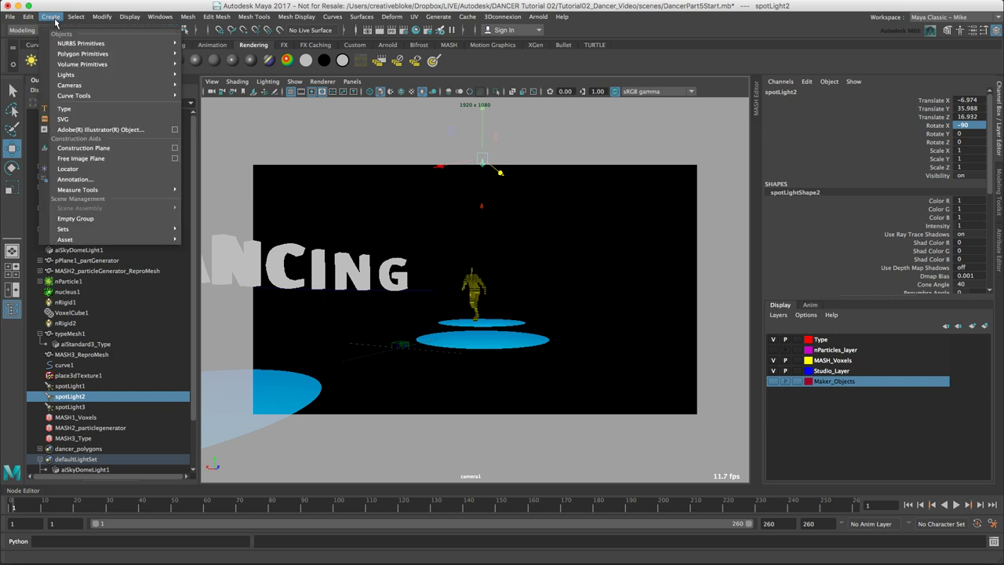
left_click(86, 171)
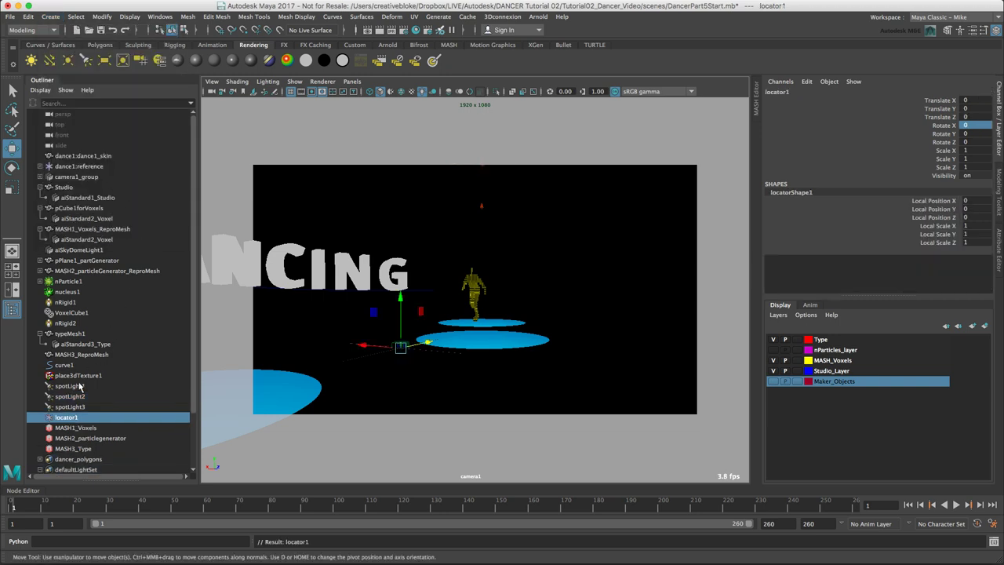
double_click(69, 418)
type("Light_lo")
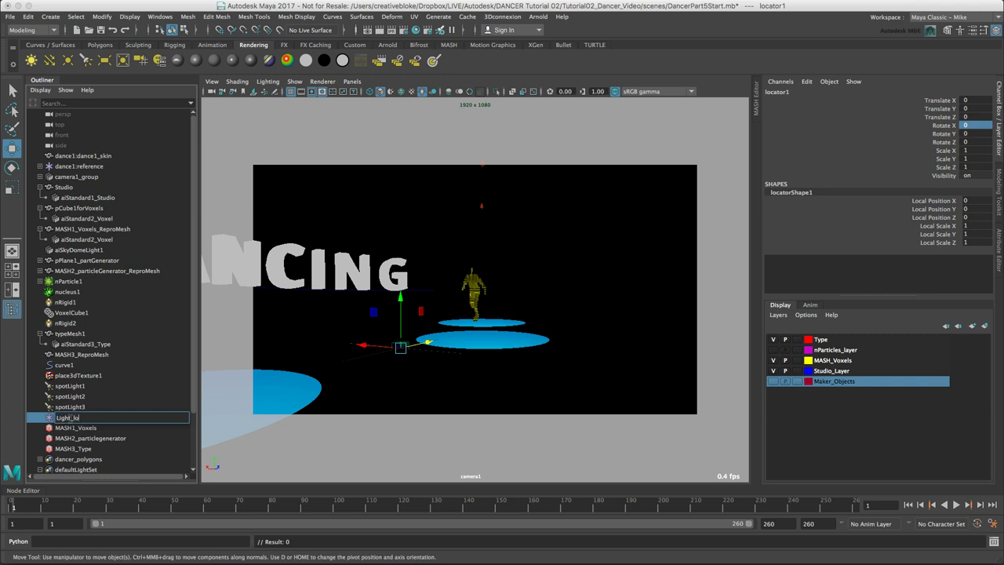
type("cator")
key("Return")
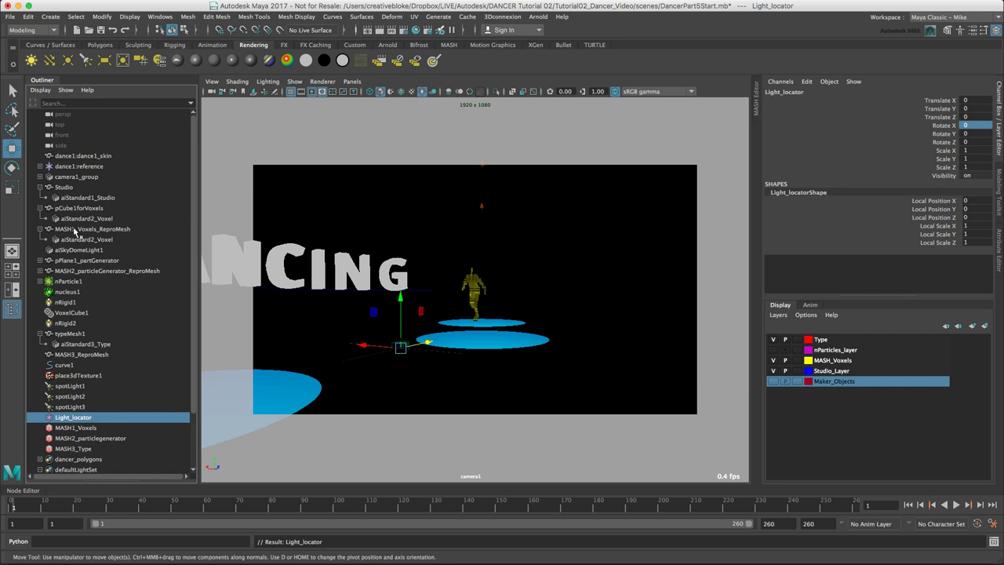
- Parent Light_locator under dance1:spine1 in the Outliner, beneath dance1:reference > hips
left_click(40, 166)
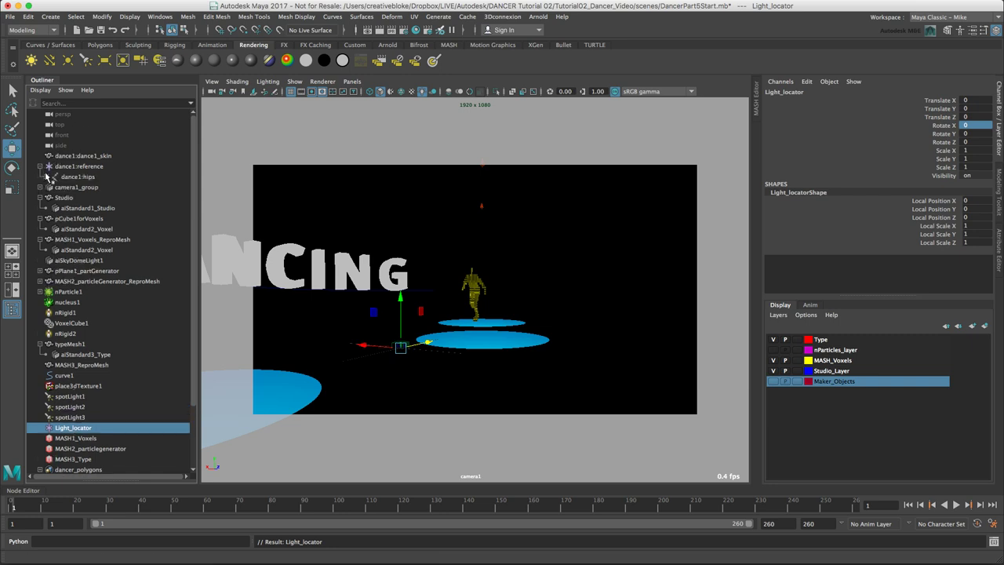
left_click(46, 177)
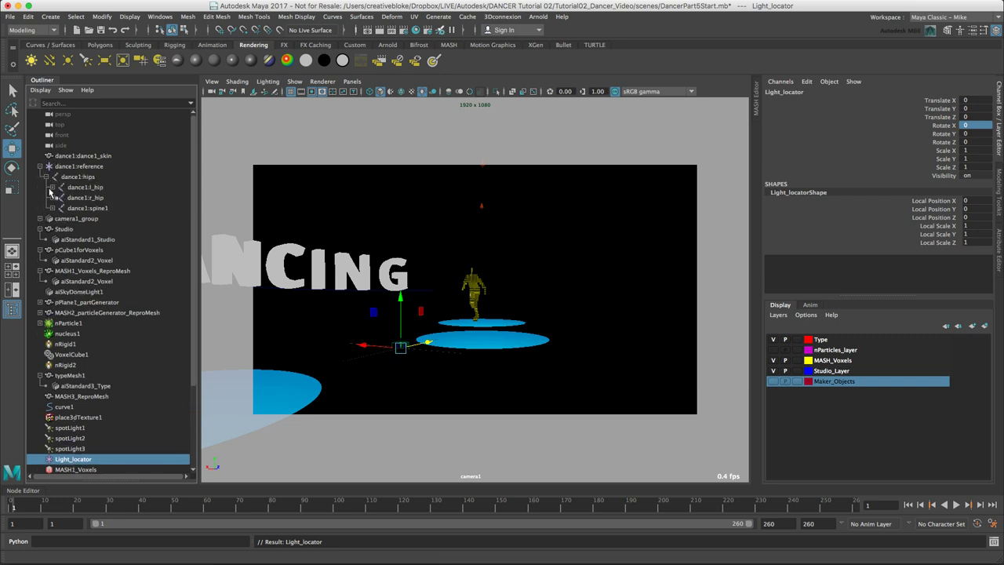
left_click(53, 209)
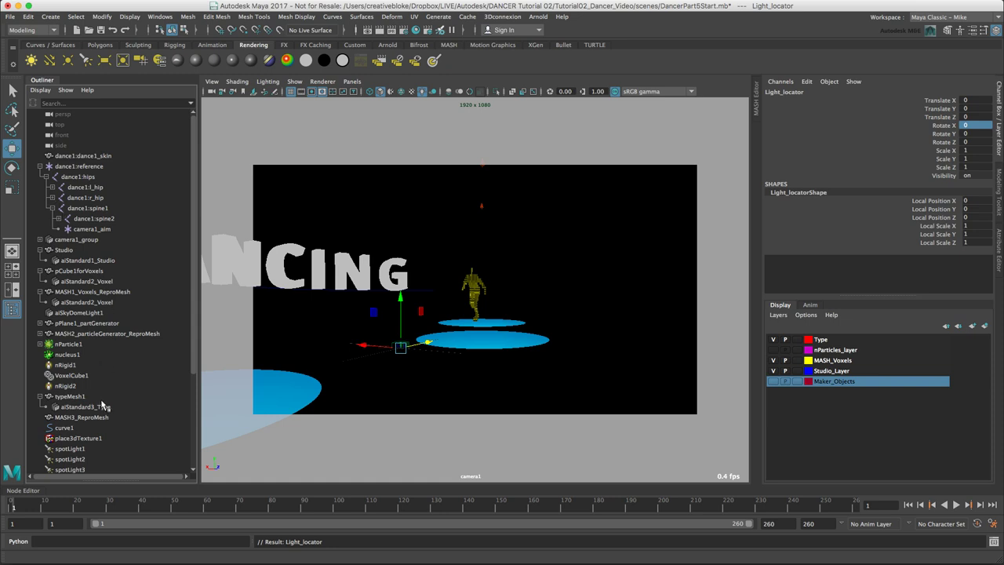
scroll(102, 406, "down", 6)
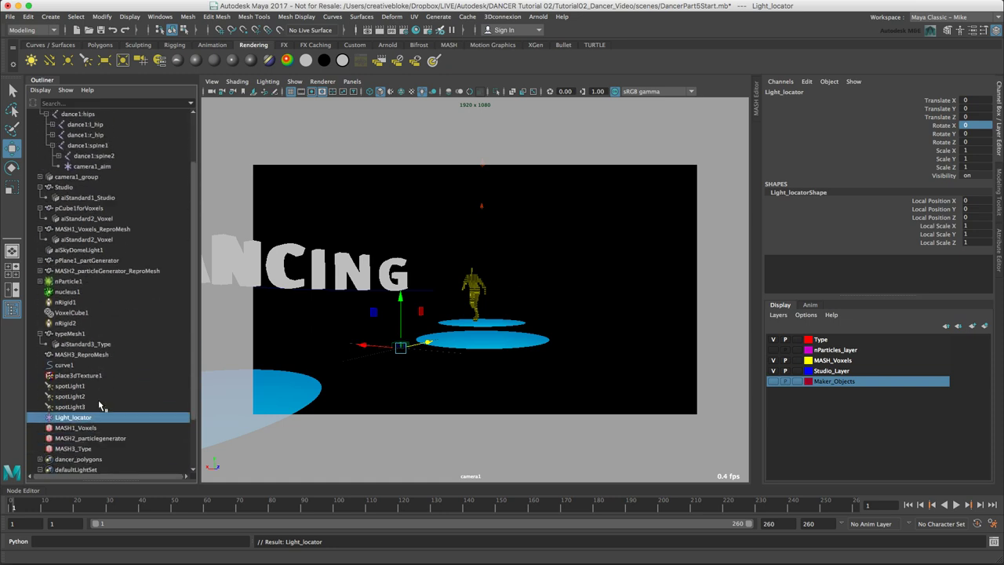
middle_click_drag(85, 415, 93, 149)
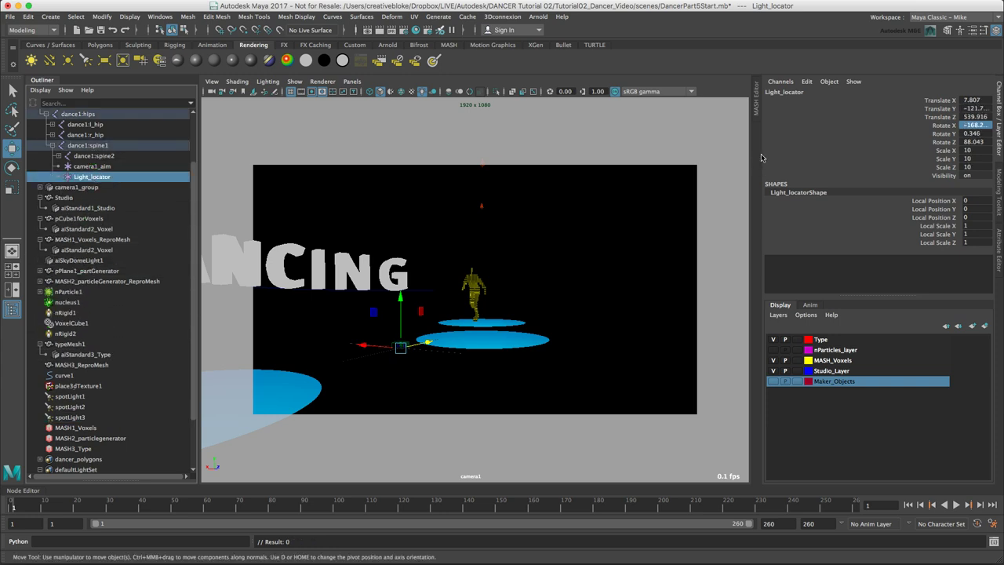
- Zero Light_locator's Translate and Rotate values in the Channel Box
double_click(965, 100)
type("0")
key("Tab")
type("0")
key("Tab")
type("0")
key("Tab")
type("0")
key("Tab")
type("0")
key("Tab")
type("0")
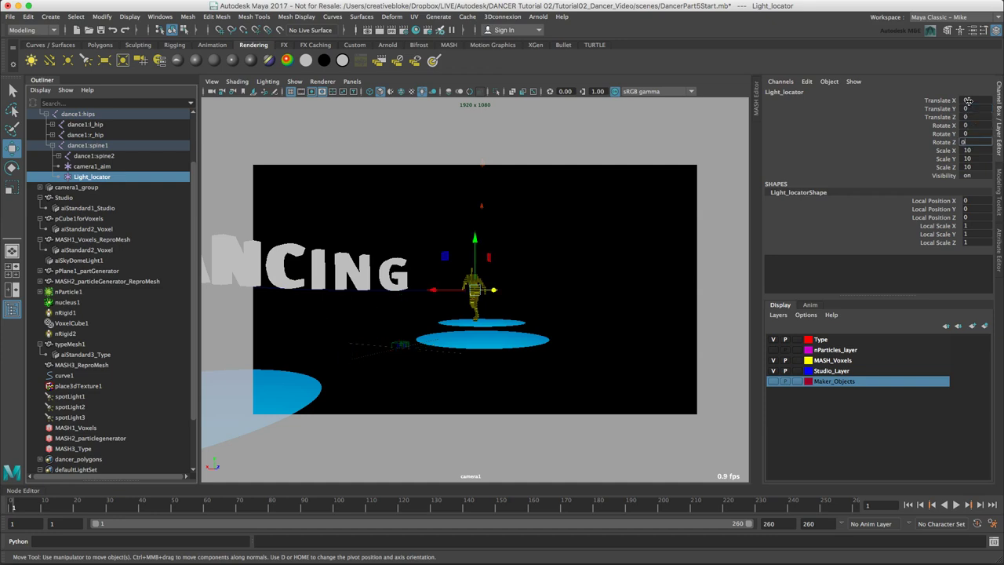
key("Tab")
- Play the animation to confirm the locator follows the dancer, stopping at frame 35
left_click(956, 505)
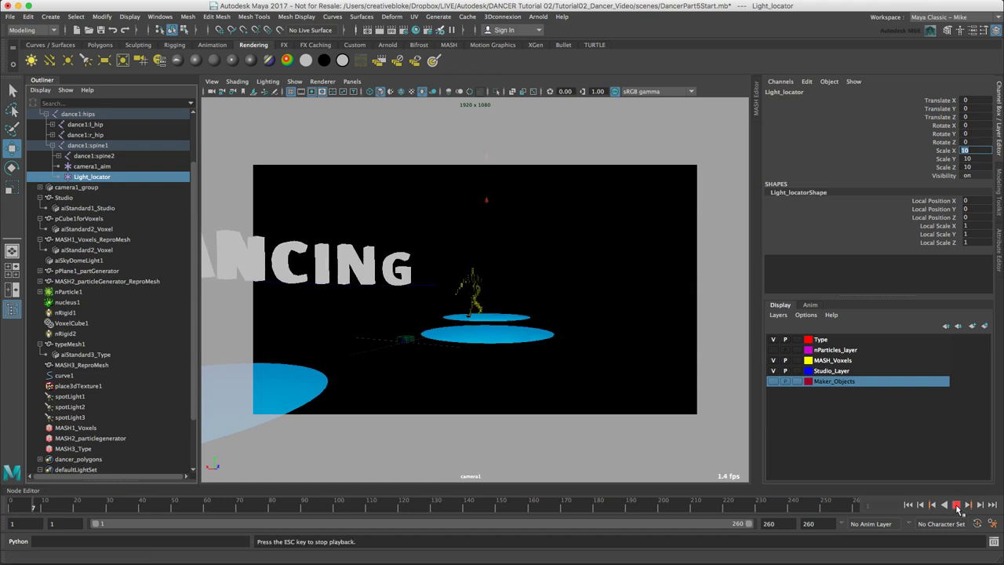
left_click(956, 505)
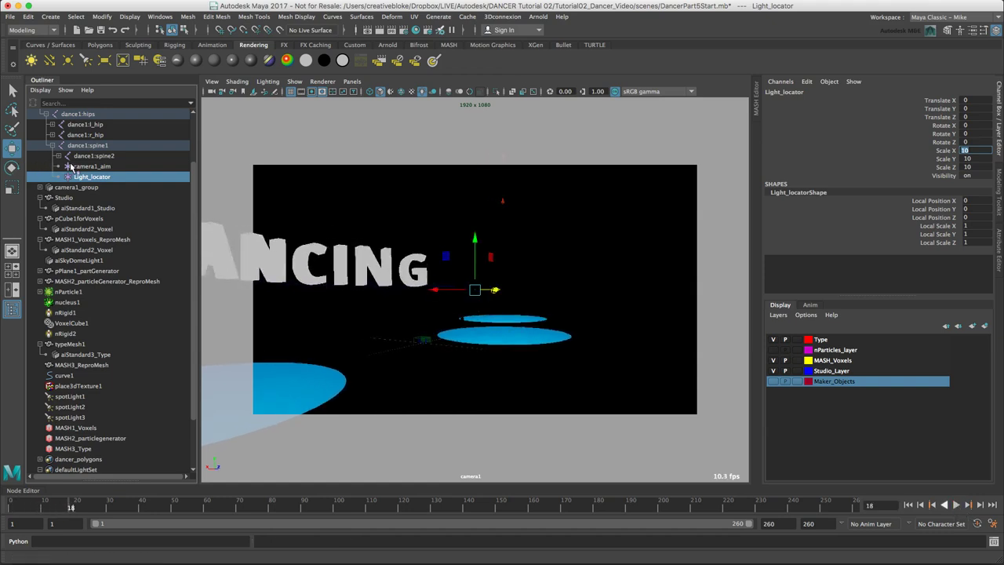
left_click(88, 176)
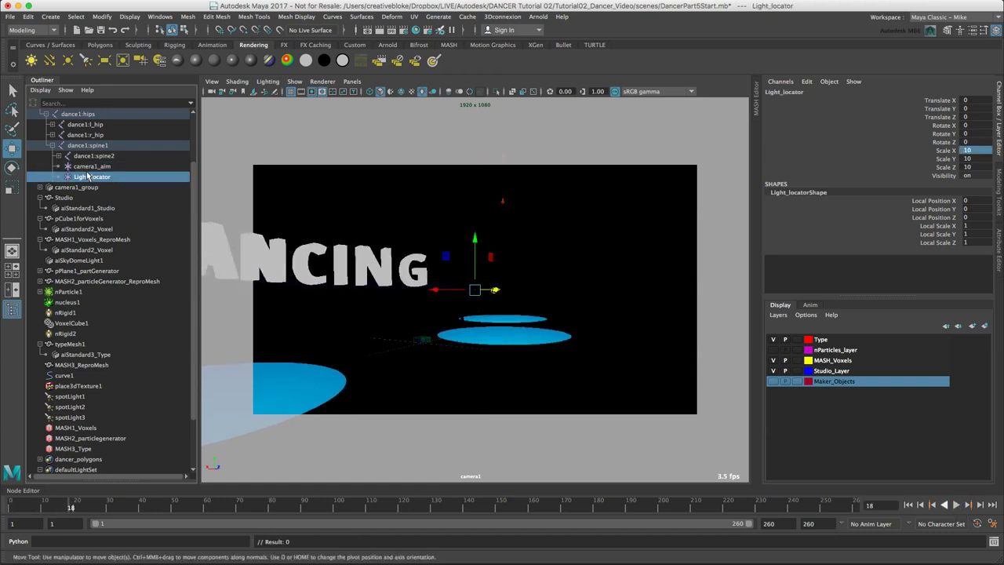
left_click(958, 507)
left_click(957, 505)
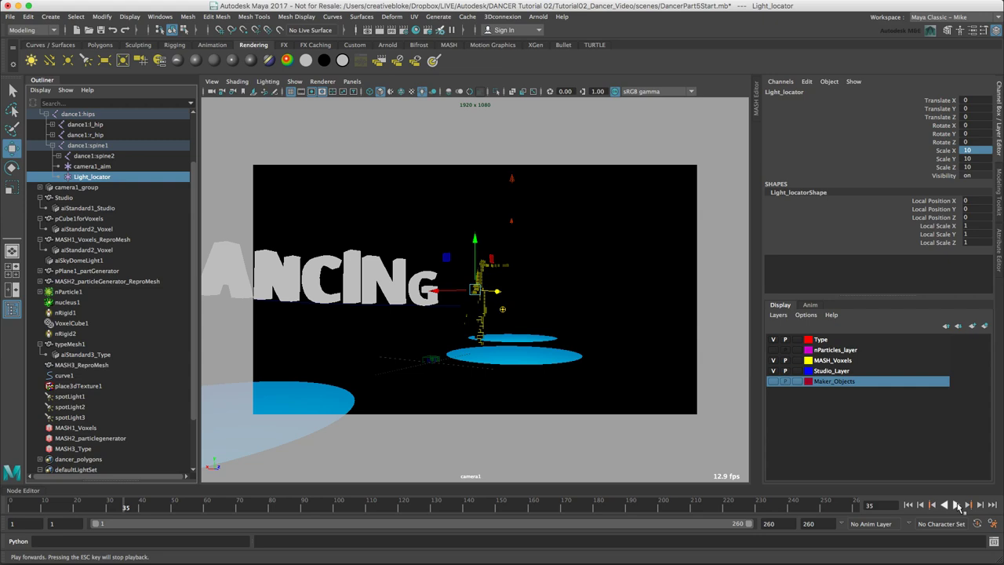
- Switch to the Rigging menu set and select Light_locator, then spotLight2
left_click(32, 30)
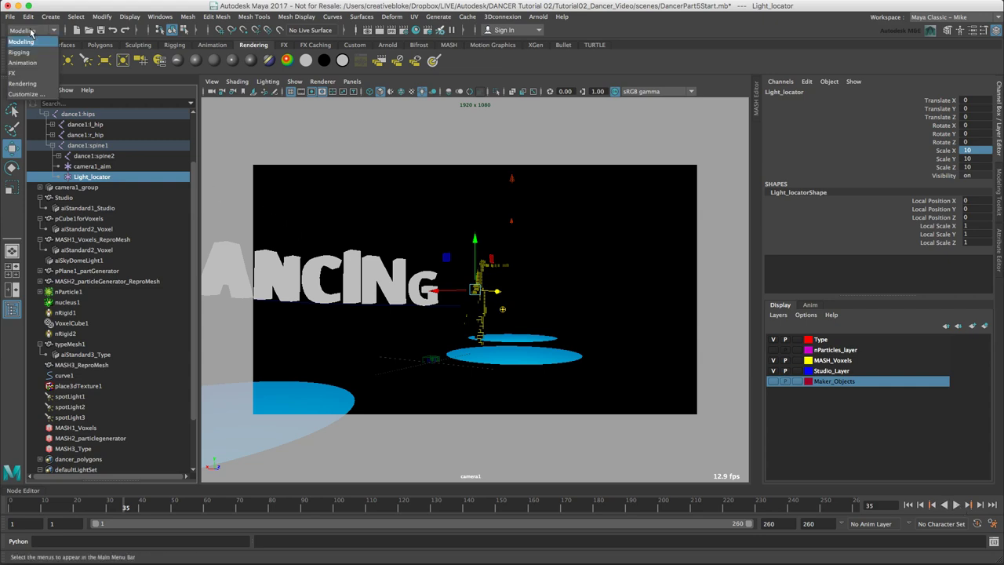
left_click(25, 51)
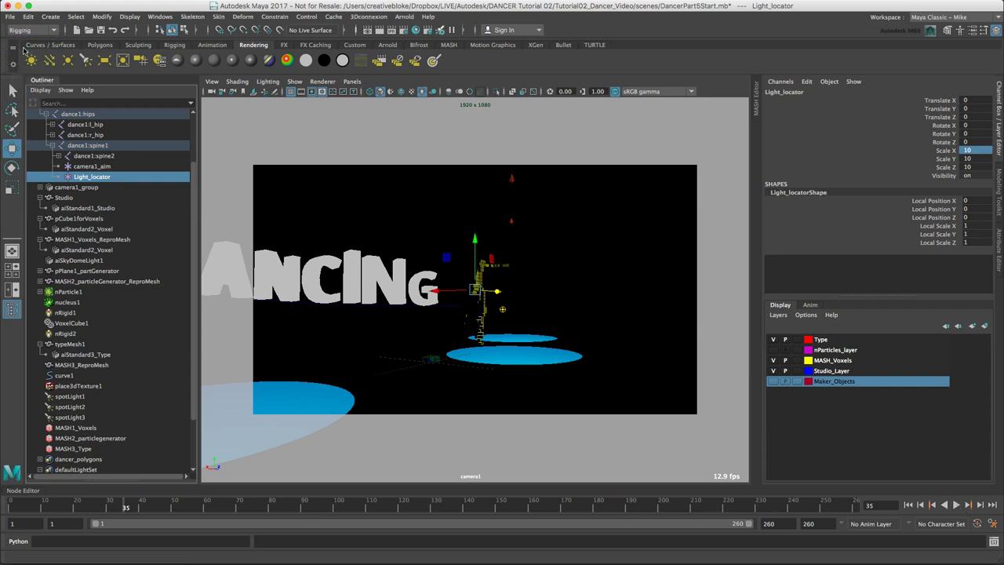
left_click(84, 178)
scroll(142, 280, "down", 2)
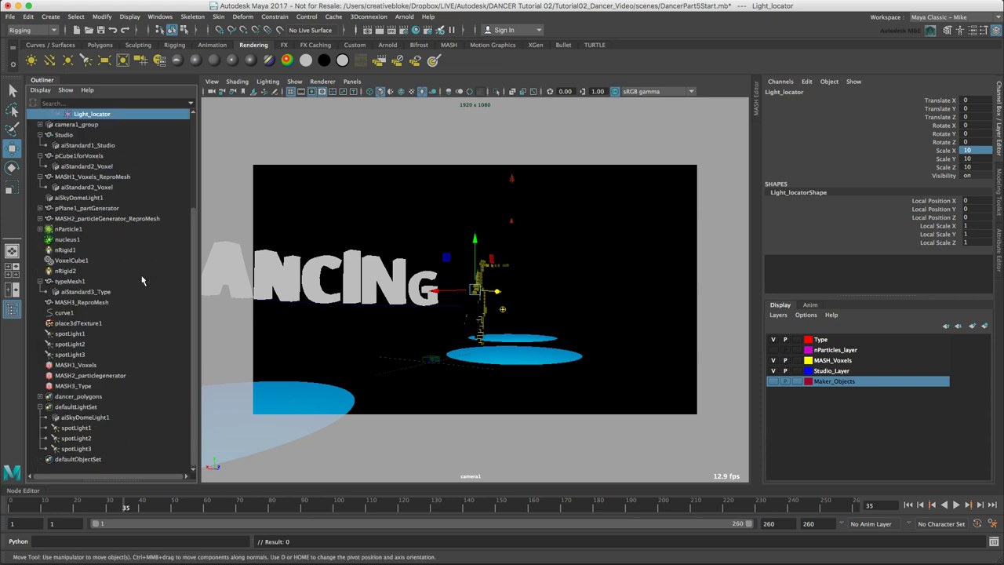
left_click(78, 344, "super")
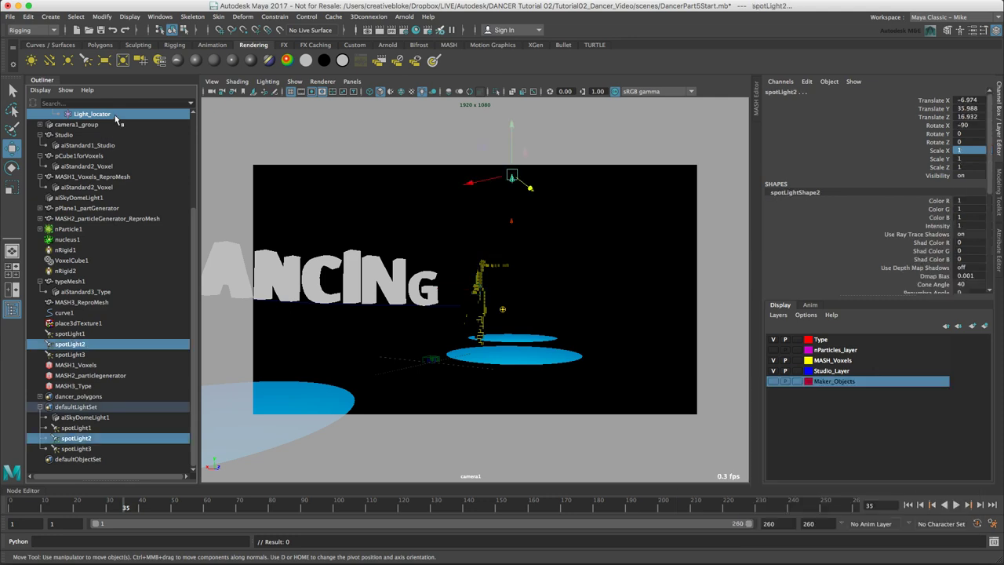
- Aim-constrain spotLight2 to Light_locator and play back to check the tracking
left_click(274, 16)
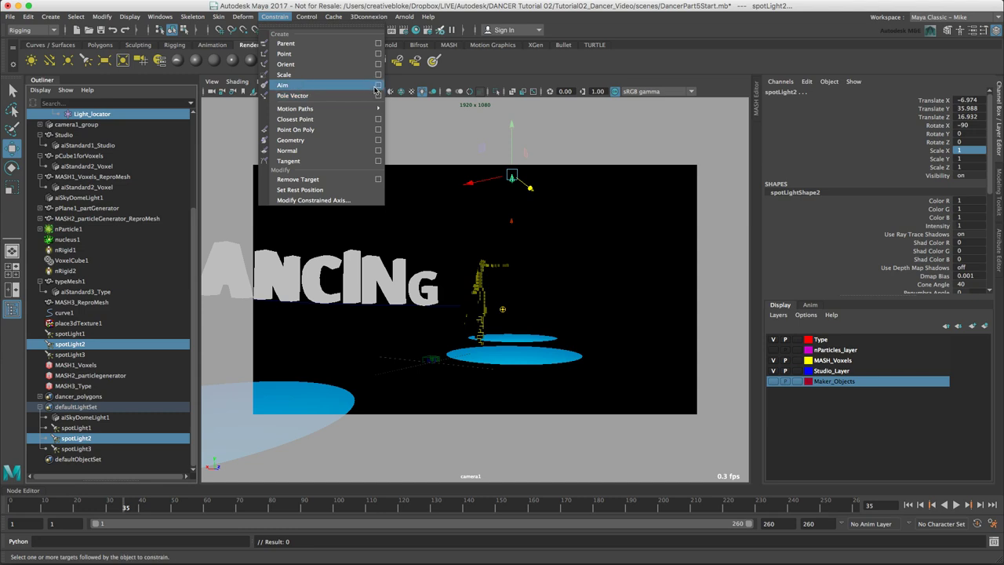
left_click(378, 84)
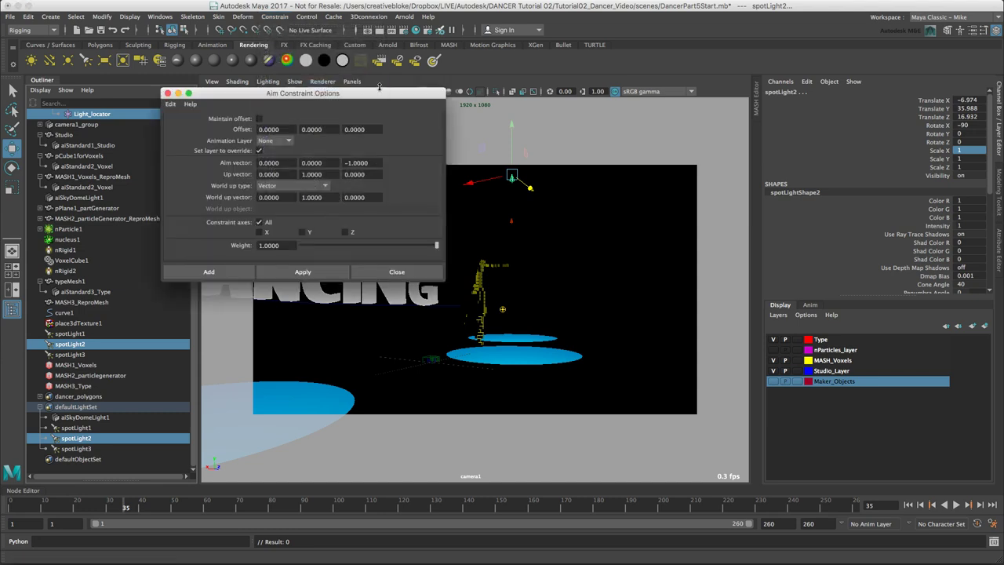
left_click_drag(336, 94, 359, 101)
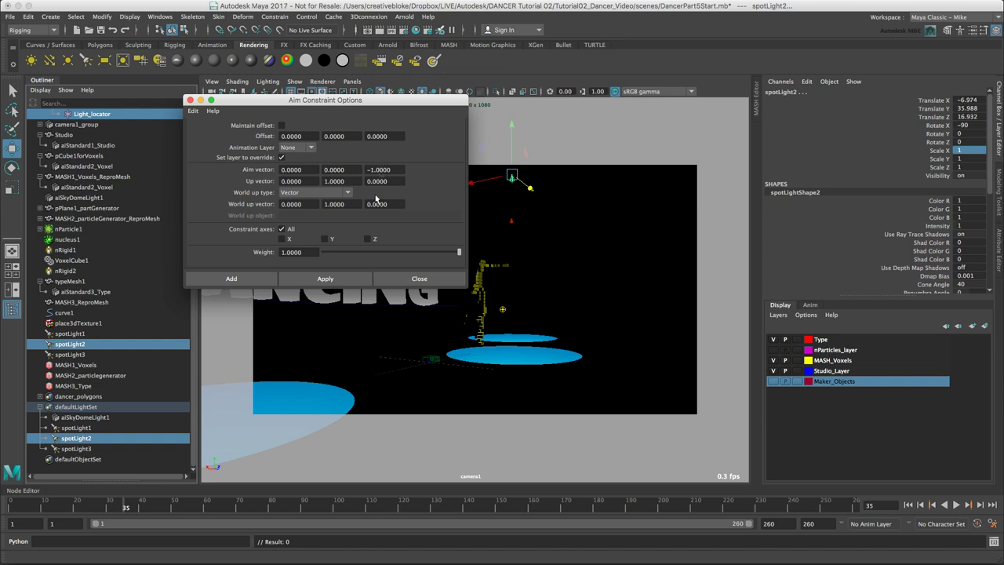
left_click(233, 279)
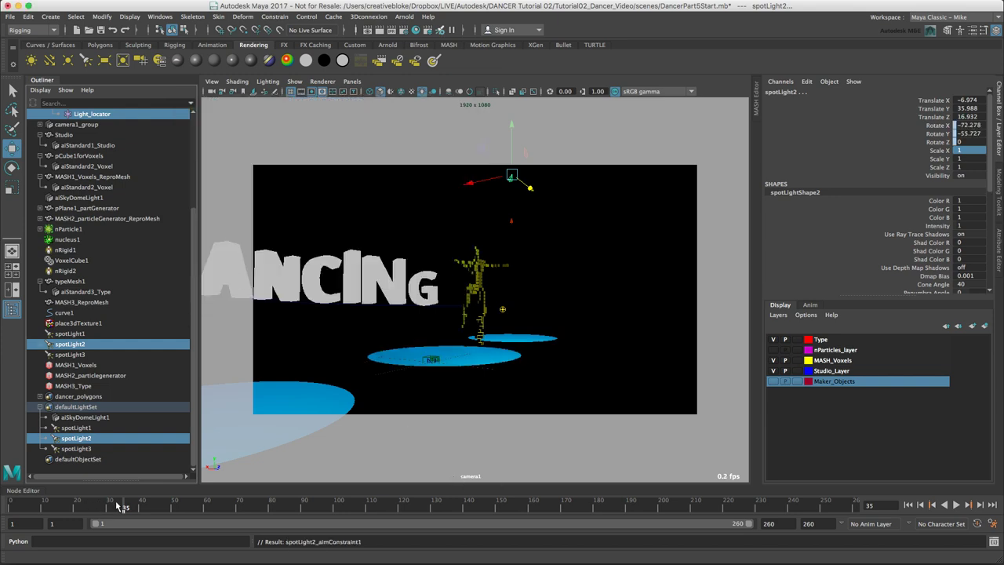
key("alt+v")
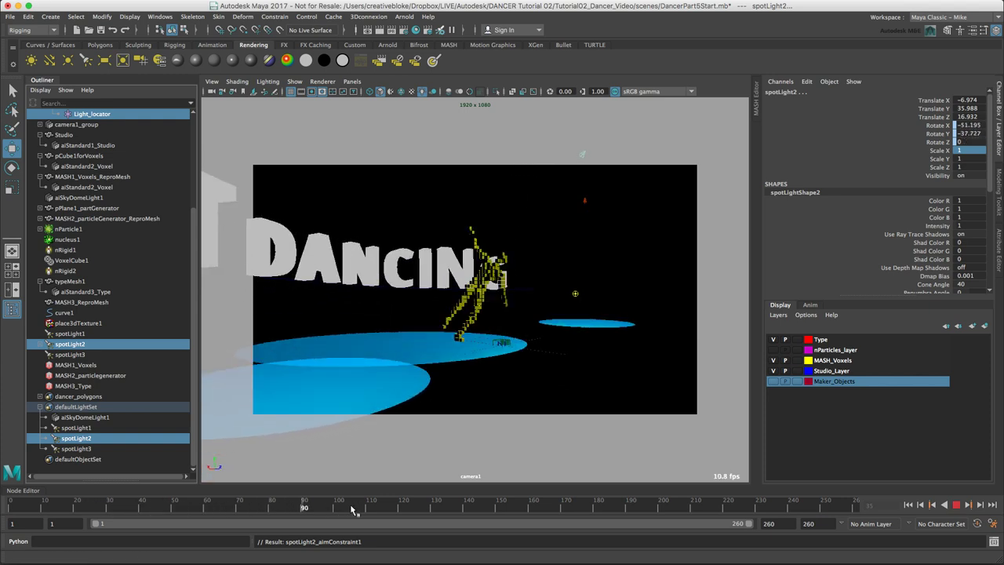
mouse_move(371, 508)
left_mouse_down()
mouse_move(99, 506)
mouse_move(142, 503)
left_mouse_up()
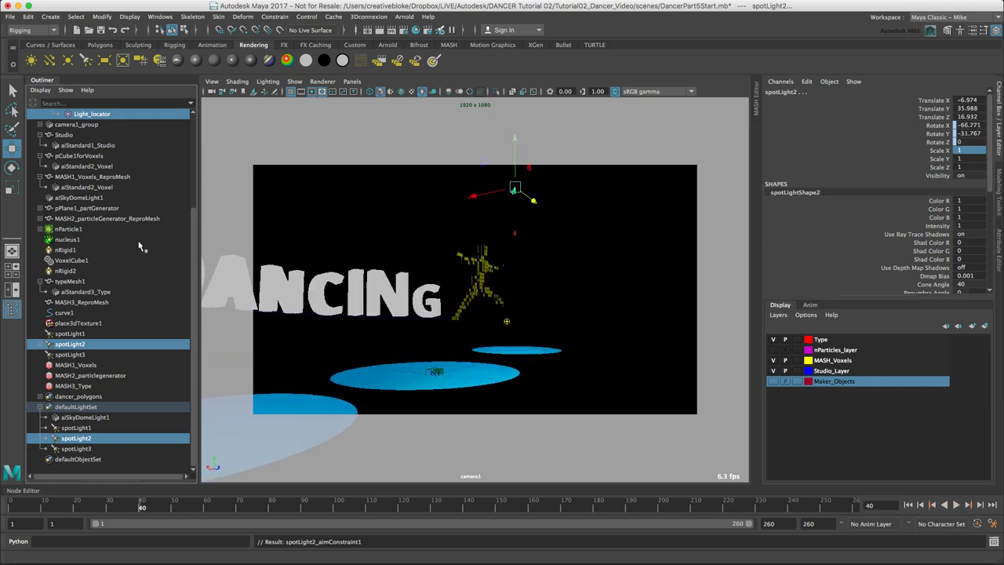
- Aim-constrain spotLight1 to Light_locator
left_click(84, 428)
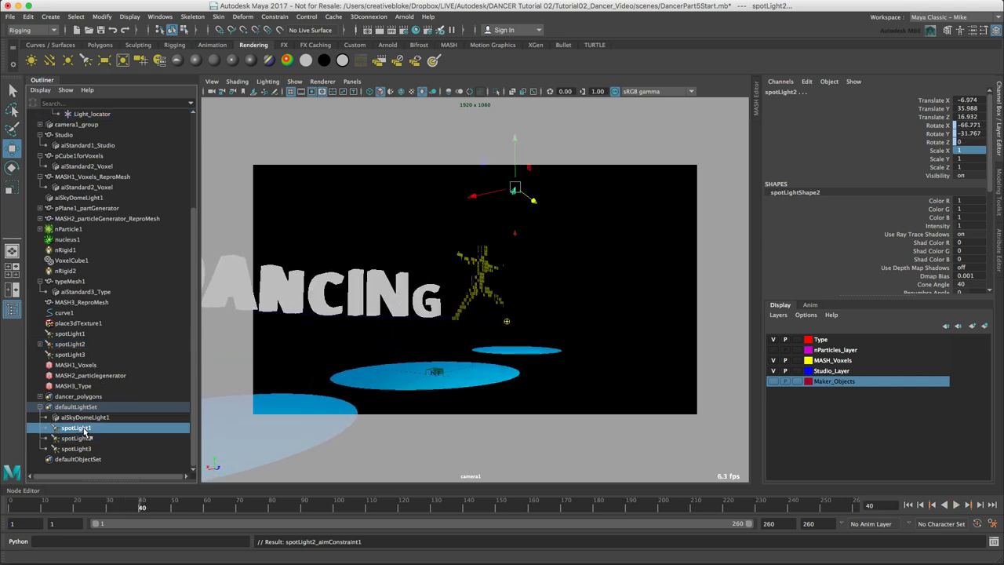
left_click(92, 115)
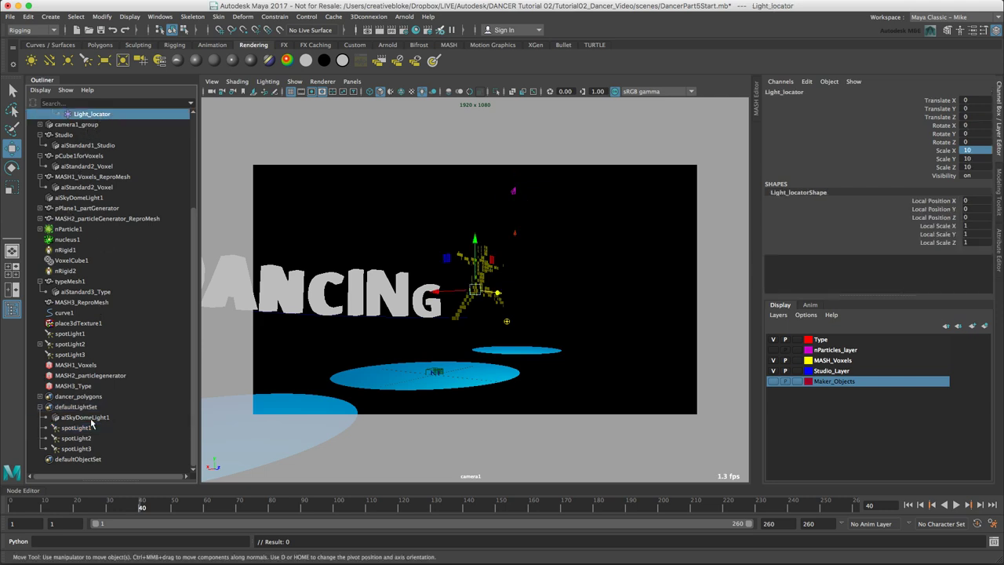
left_click(69, 334, "super")
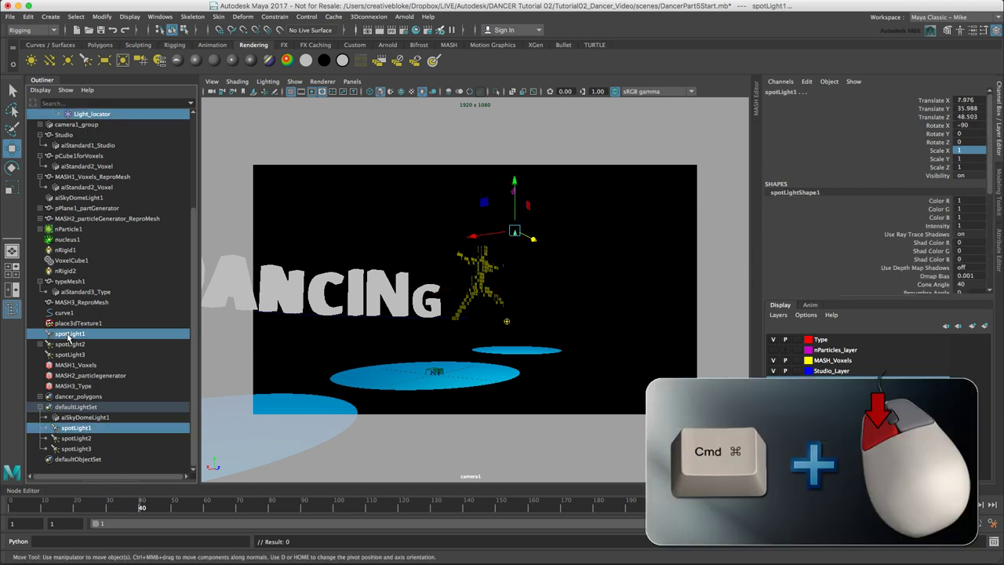
left_click(274, 17)
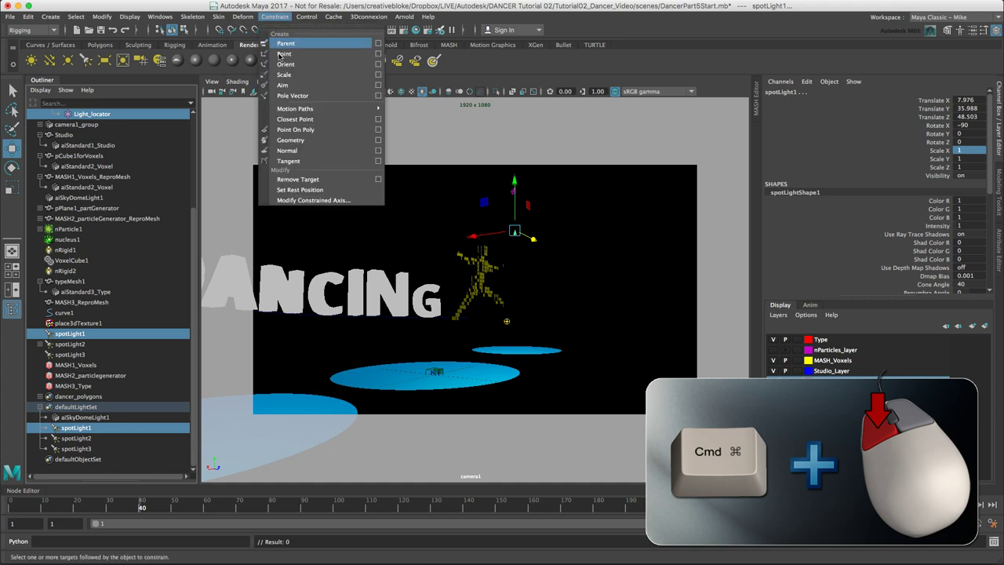
left_click(375, 85)
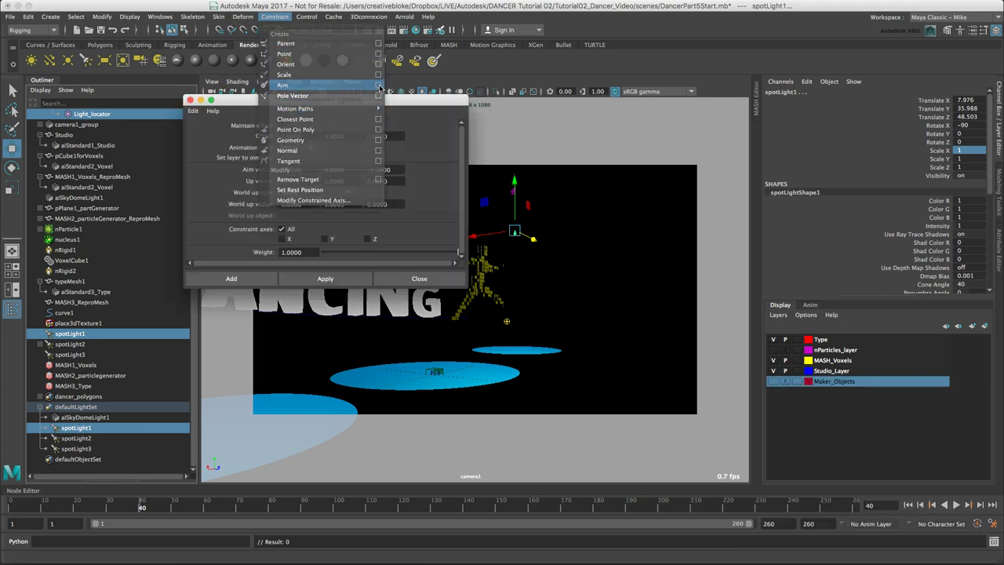
left_click(231, 279)
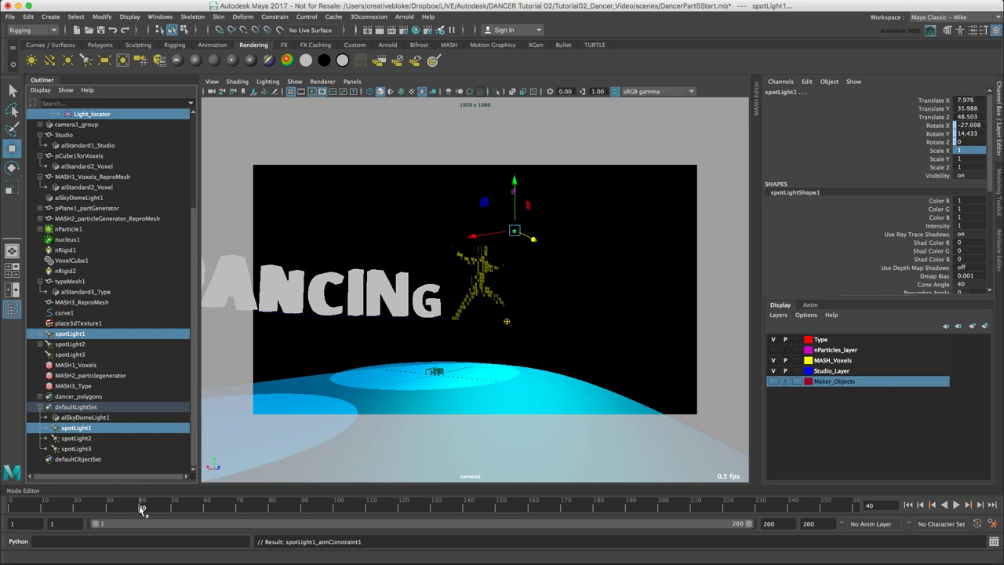
left_click_drag(142, 508, 103, 508)
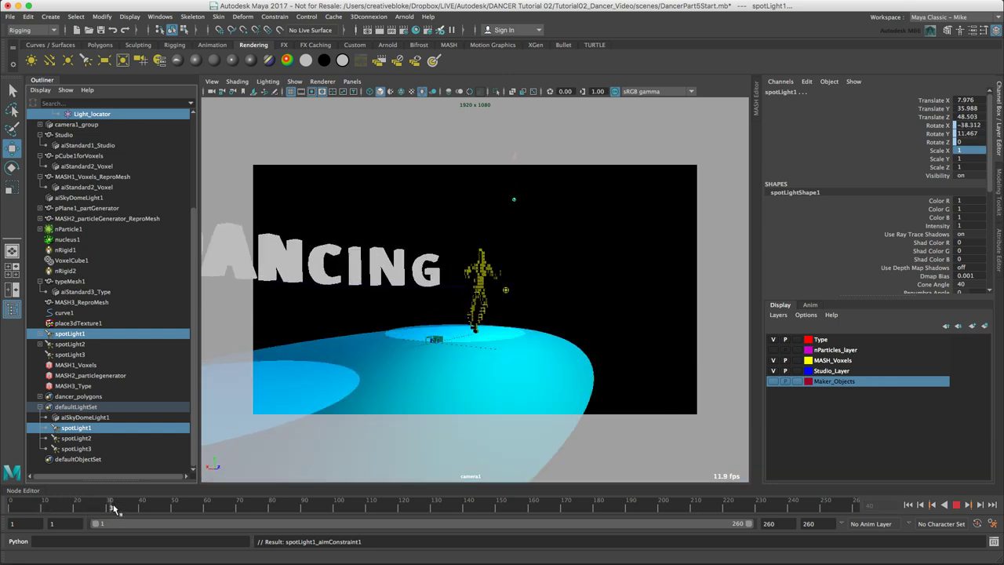
- Aim-constrain spotLight3 to Light_locator and play back to check all lights track
left_click(71, 355)
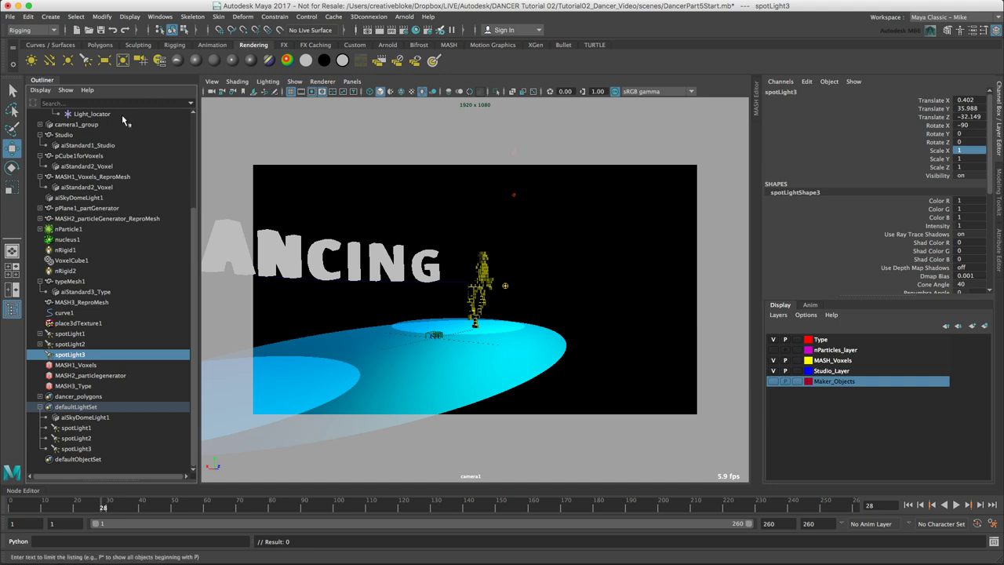
left_click(92, 114)
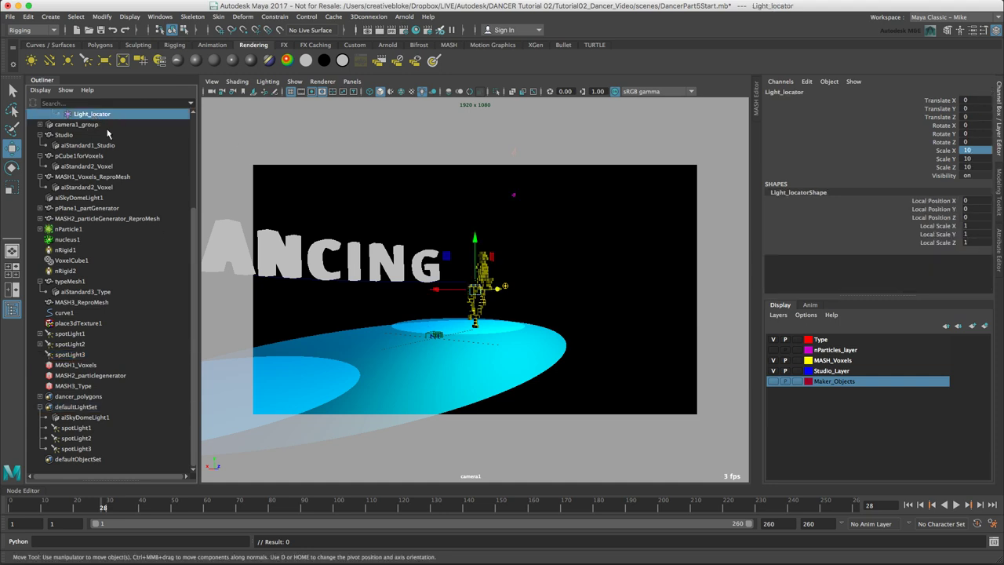
left_click(80, 356)
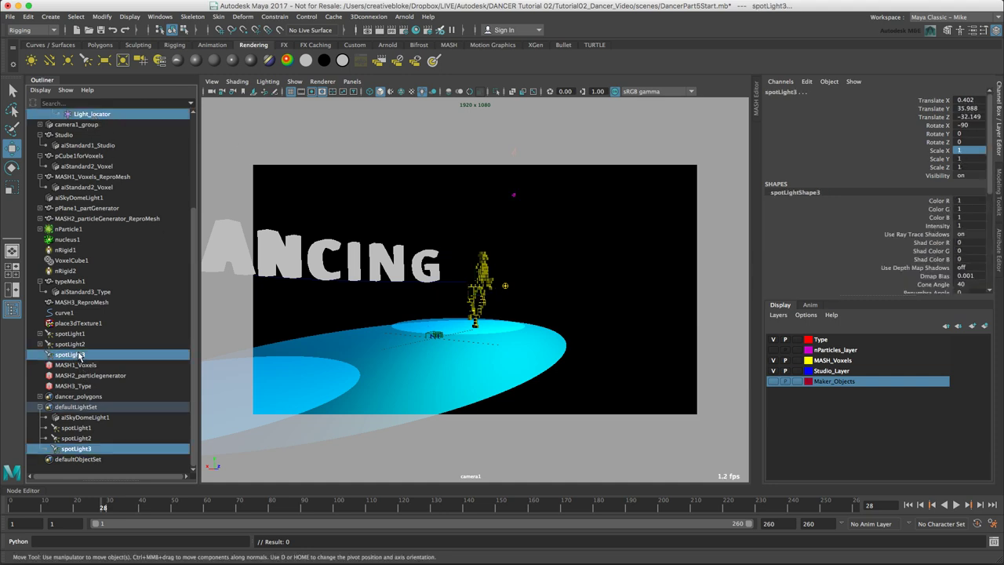
left_click(269, 17)
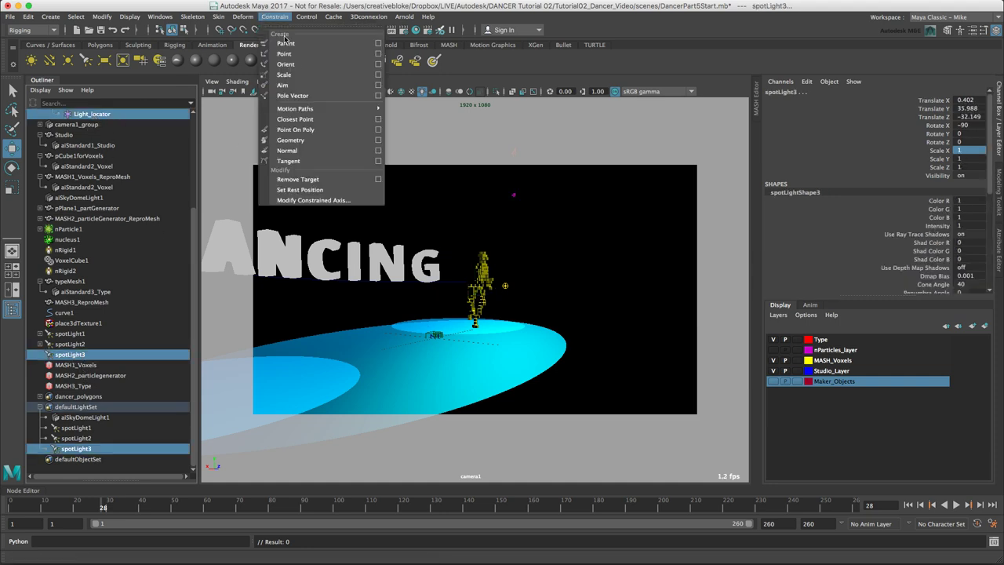
left_click(333, 84)
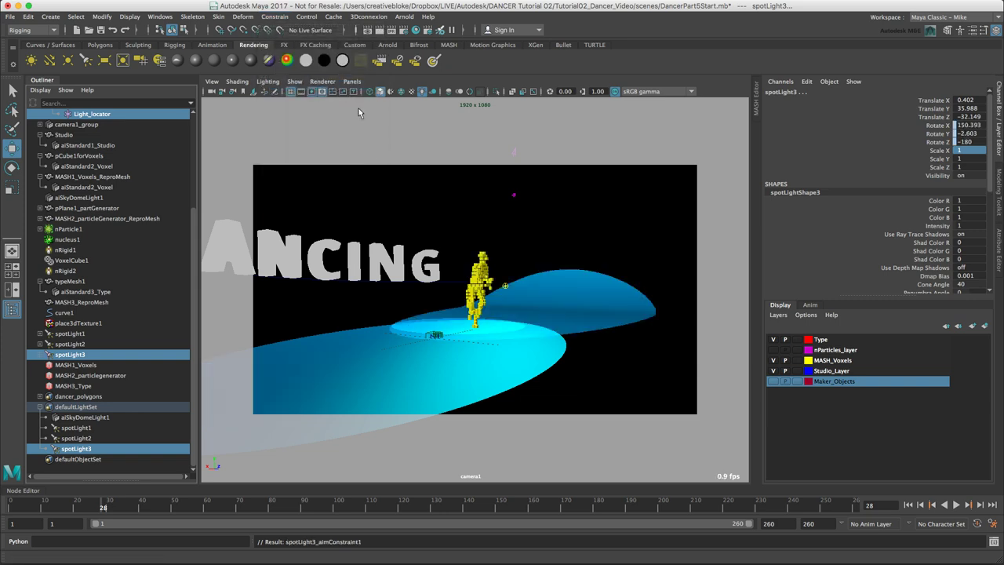
left_click_drag(104, 509, 68, 506)
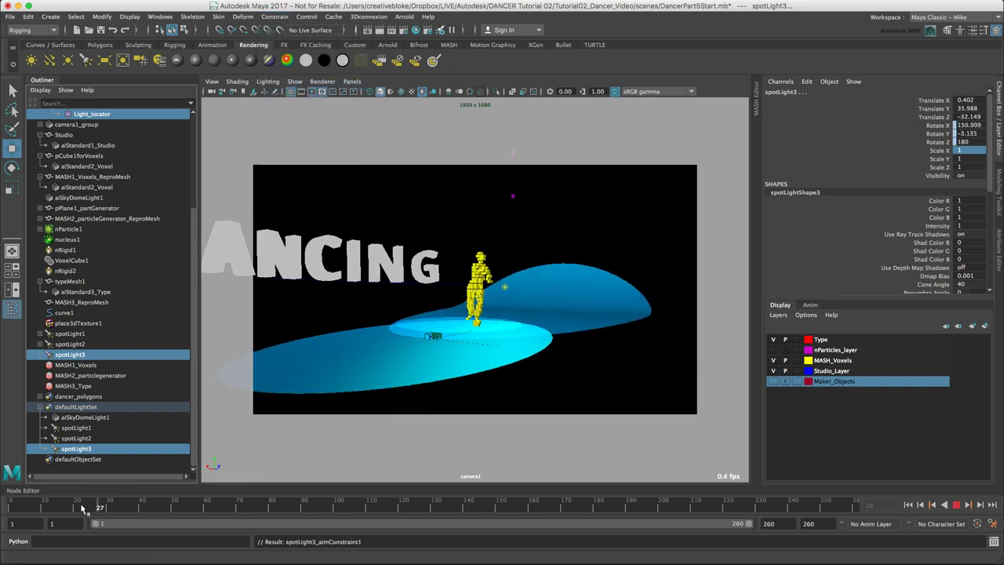
key("alt+v")
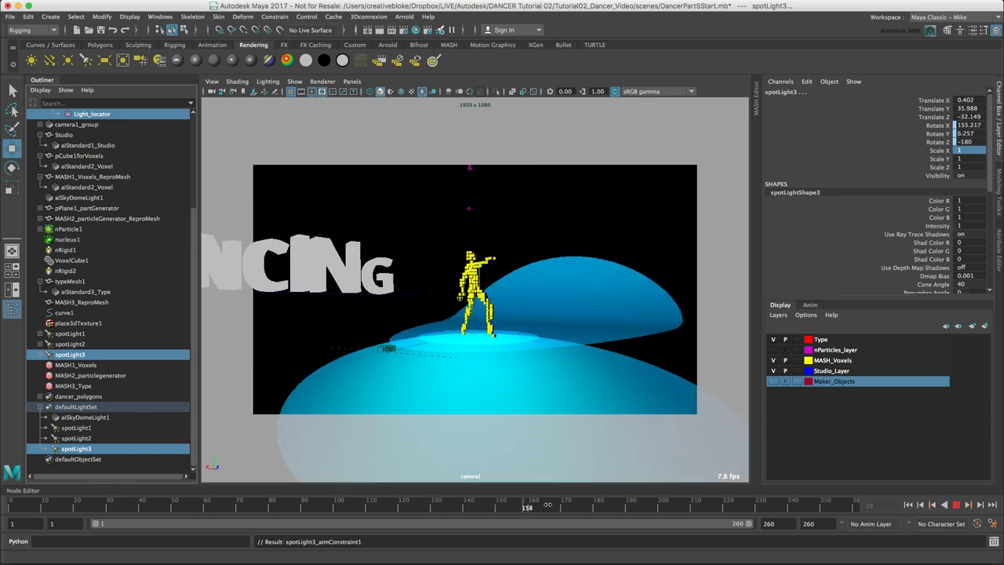
left_click(594, 505)
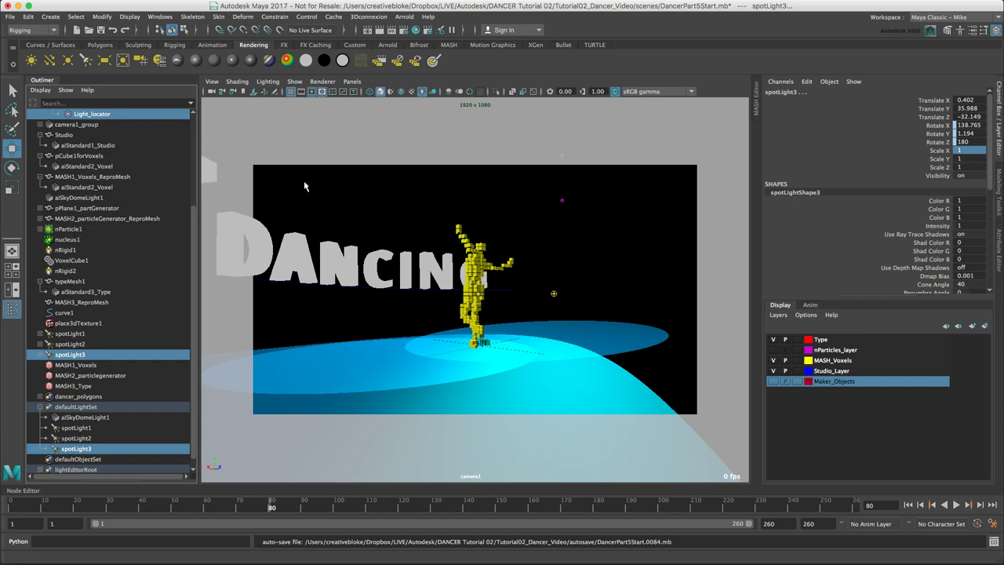
- Launch the Arnold RenderView rendering camera1 and move its window to the left
left_click(409, 17)
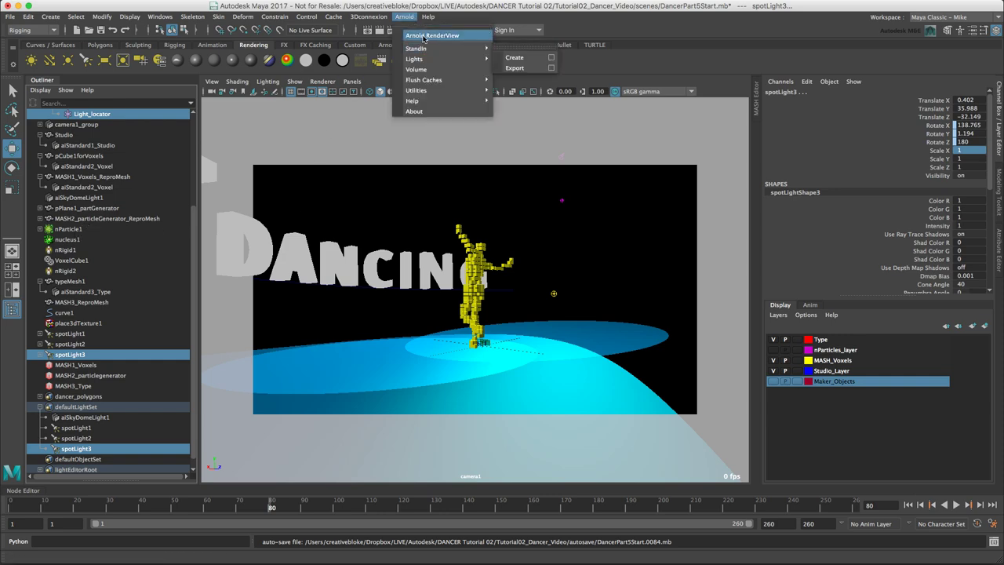
left_click(424, 33)
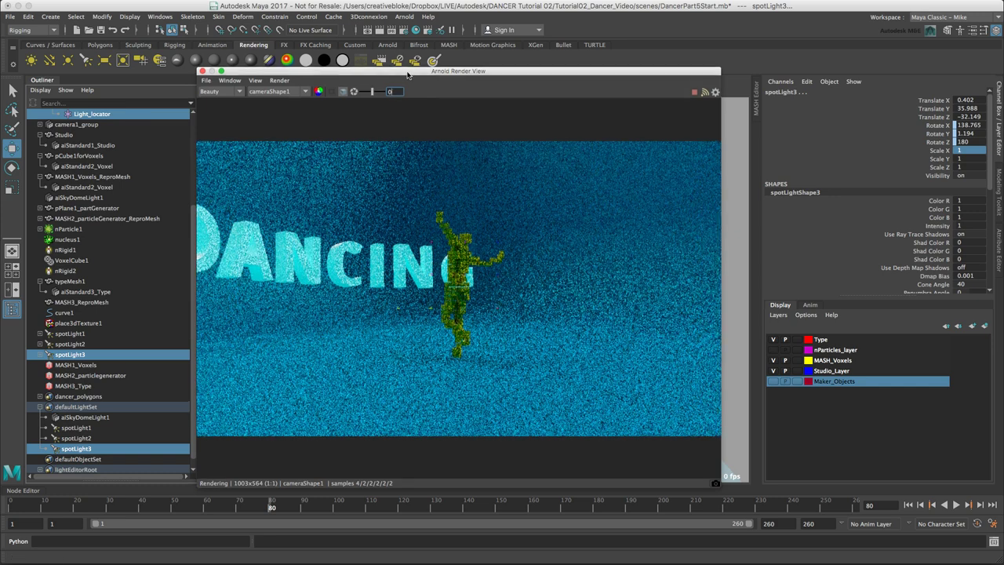
left_click_drag(408, 73, 341, 71)
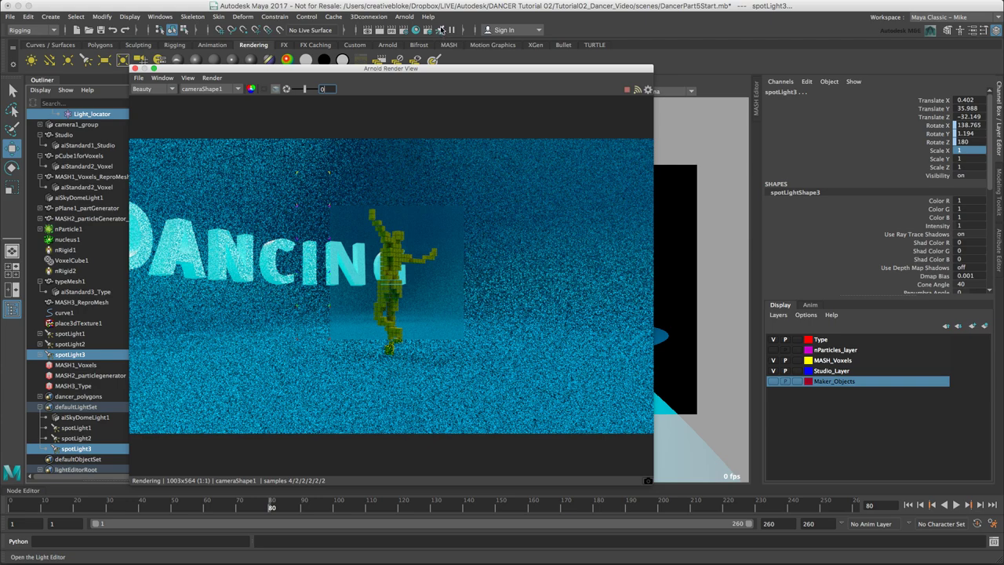
- Bring up the Light Editor, widen its name column and select spotLight2
left_click(441, 30)
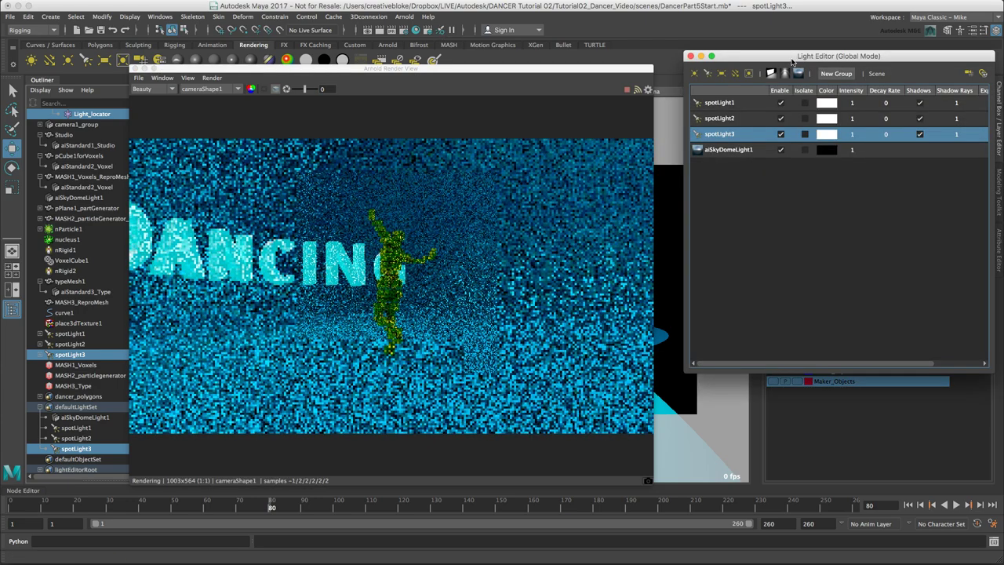
left_click_drag(795, 60, 776, 57)
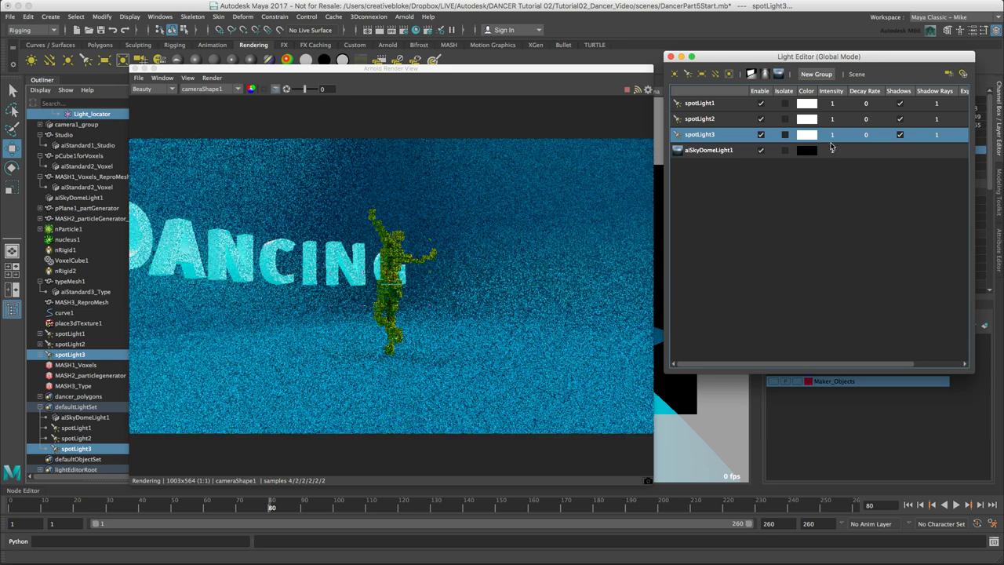
left_click(782, 363)
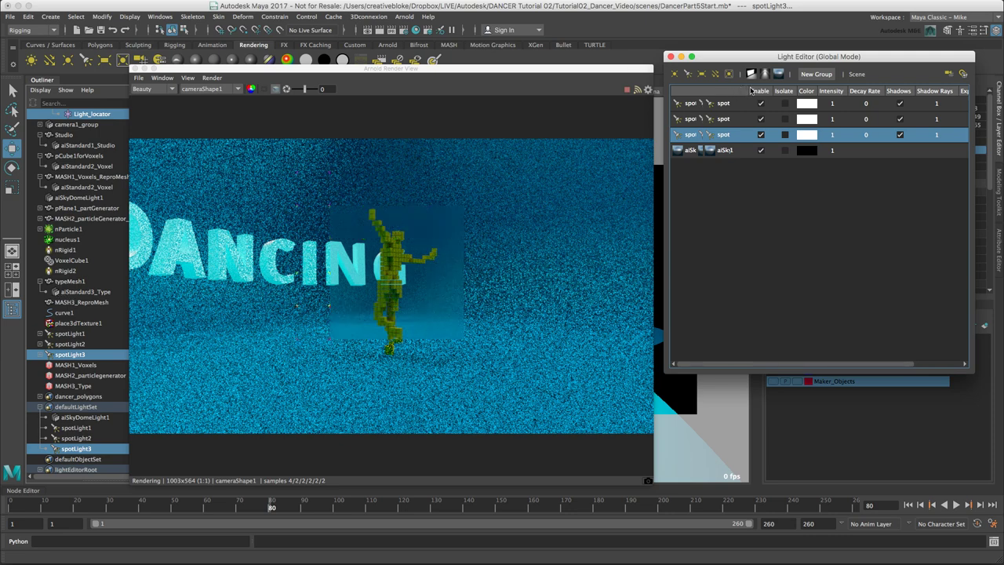
left_click_drag(750, 91, 752, 90)
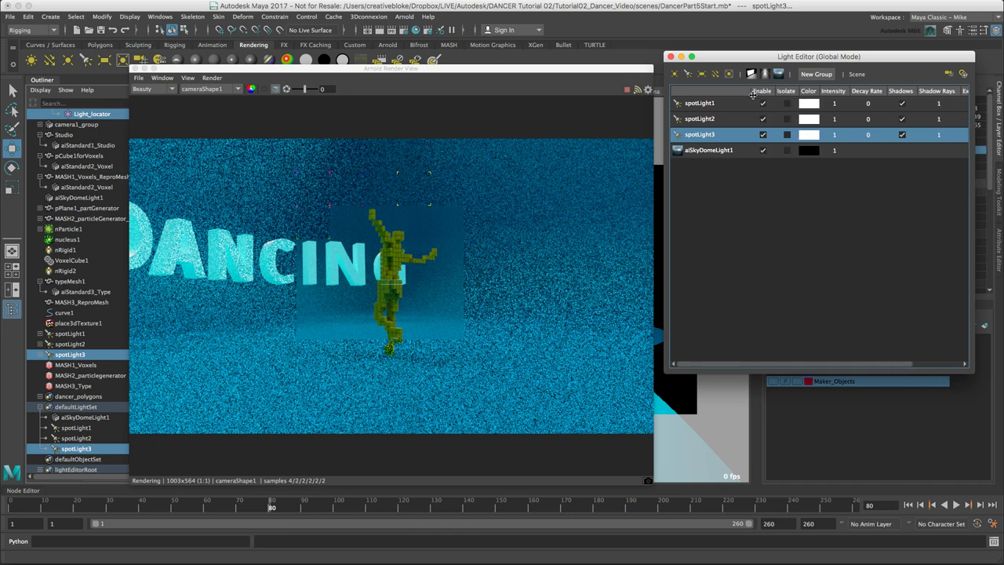
left_click(716, 120)
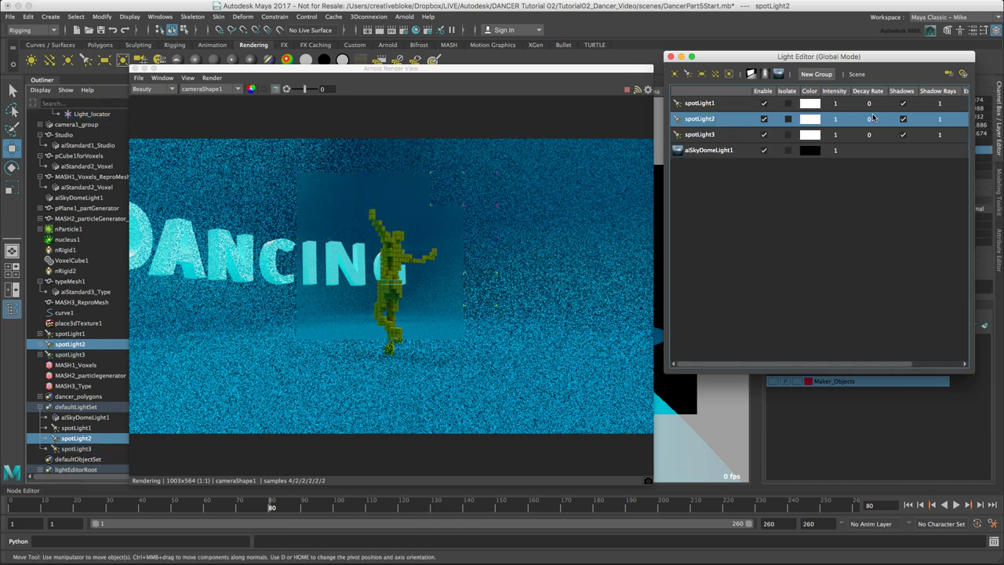
- Set the intensity of spotLight1, spotLight2 and spotLight3 to 2000
double_click(837, 119)
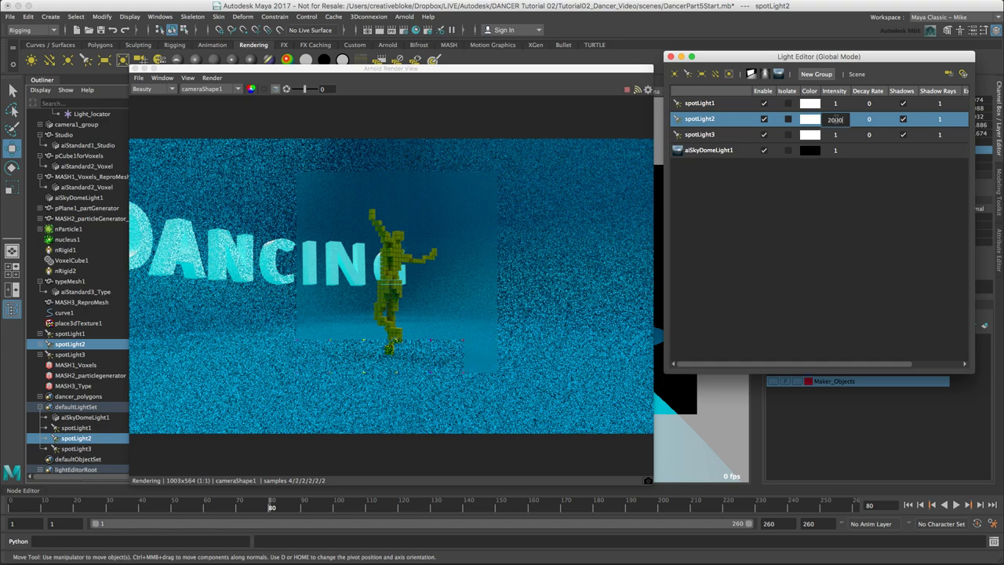
type("2000")
key("Return")
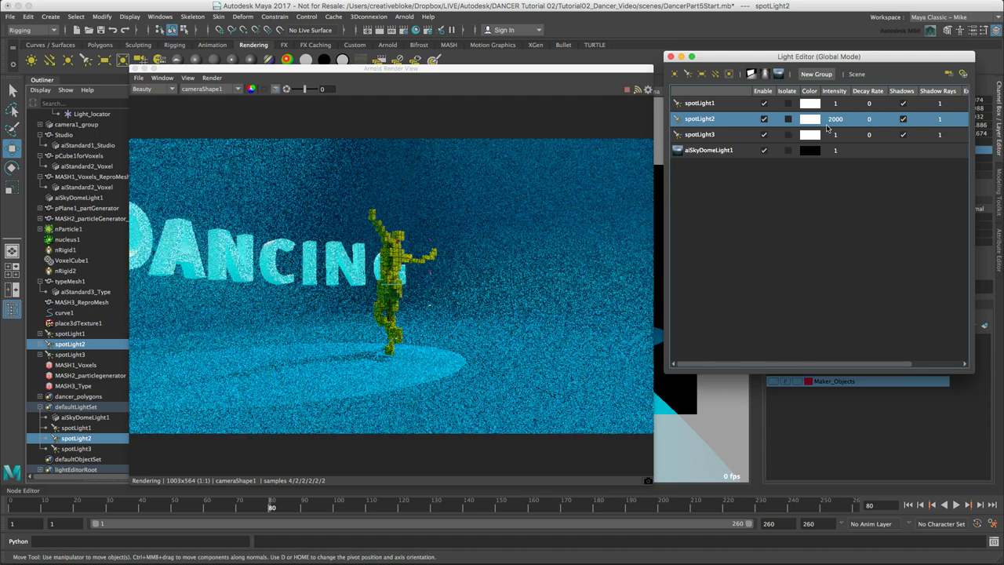
double_click(836, 104)
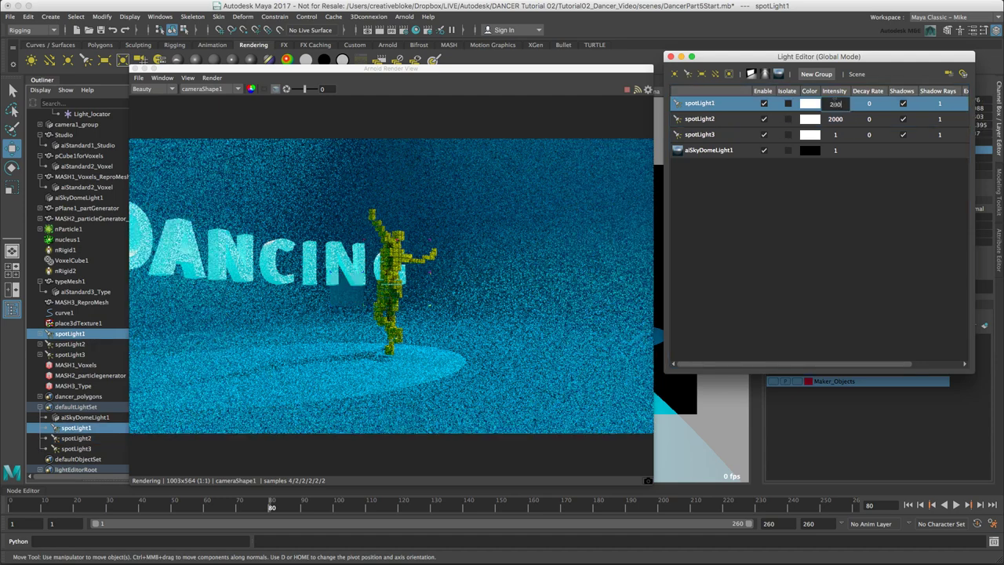
key("Return")
double_click(836, 135)
type("2000")
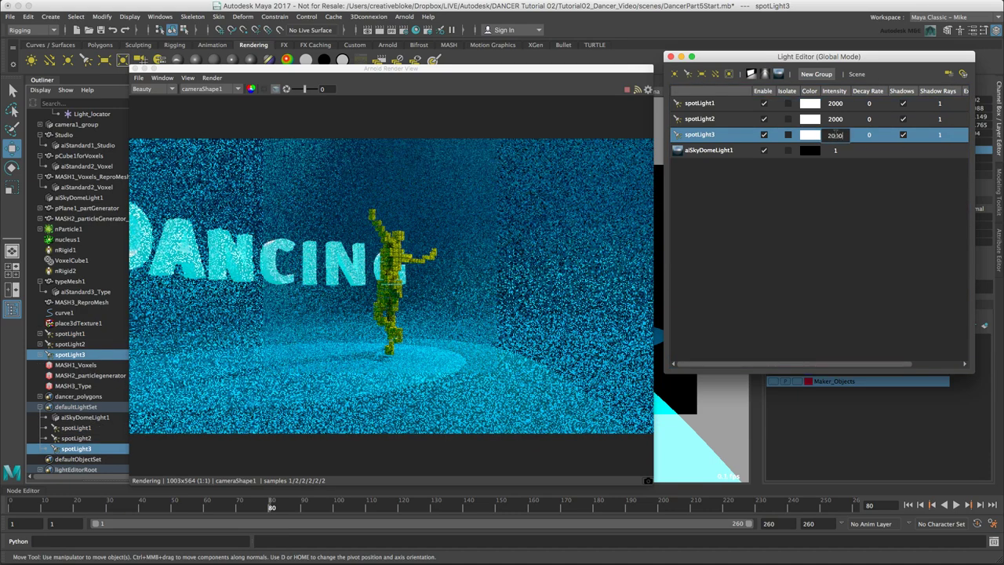
key("Return")
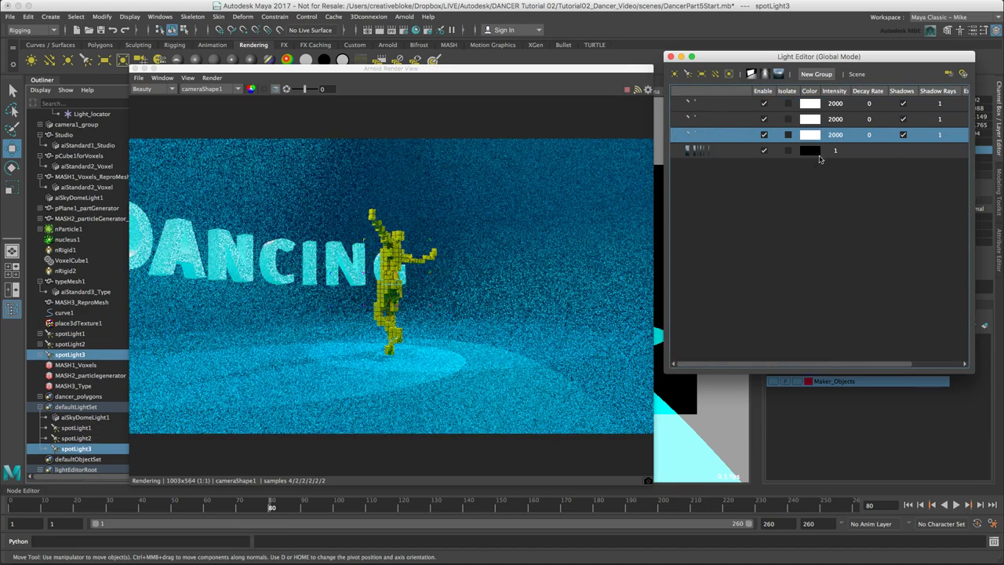
- Raise spotLight2's intensity to 4000
left_click(716, 118)
double_click(835, 118)
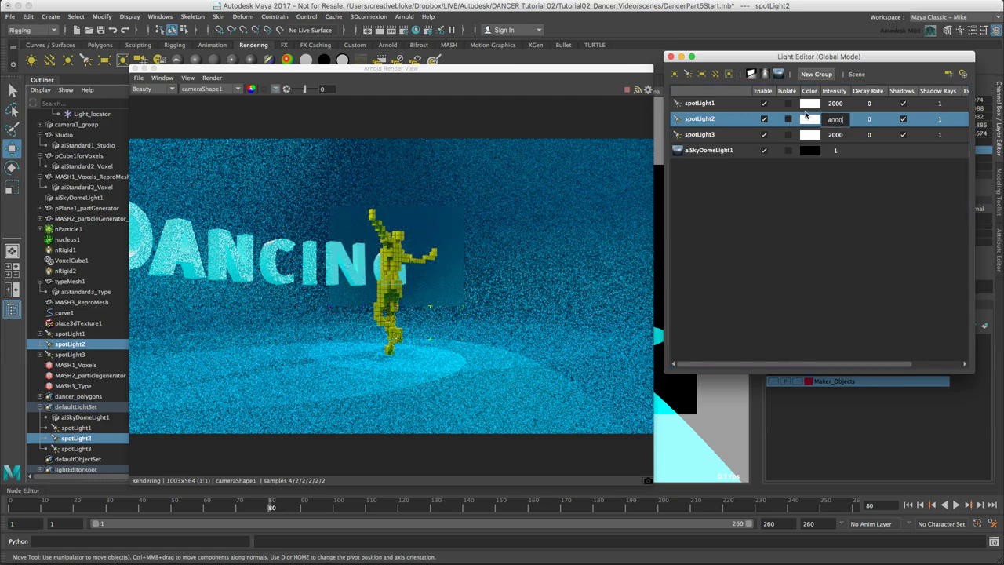
type("4000")
key("Return")
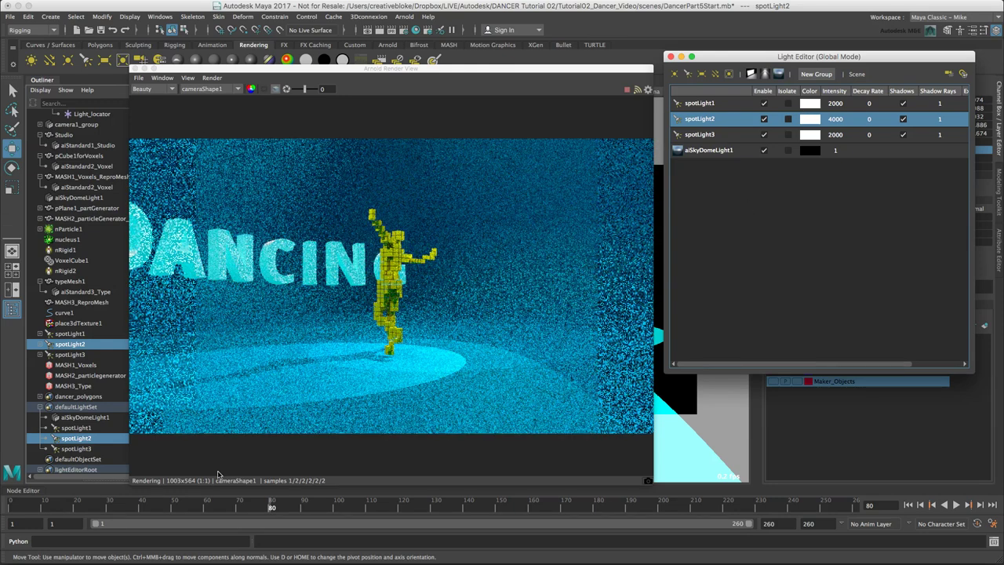
- Update the full-scene Arnold render at an earlier frame, then at frame 130
left_click_drag(264, 503, 30, 505)
left_click(635, 94)
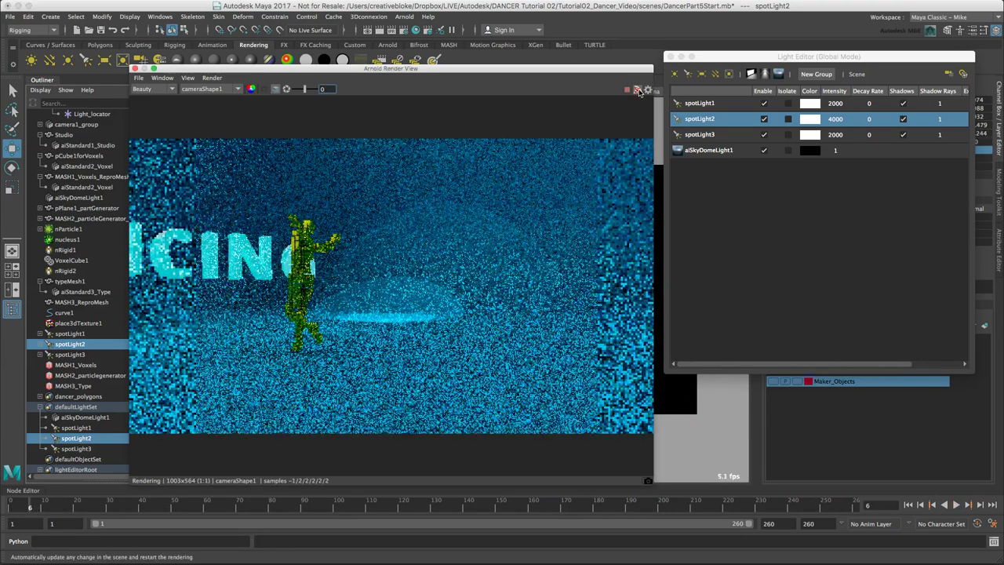
left_click(212, 78)
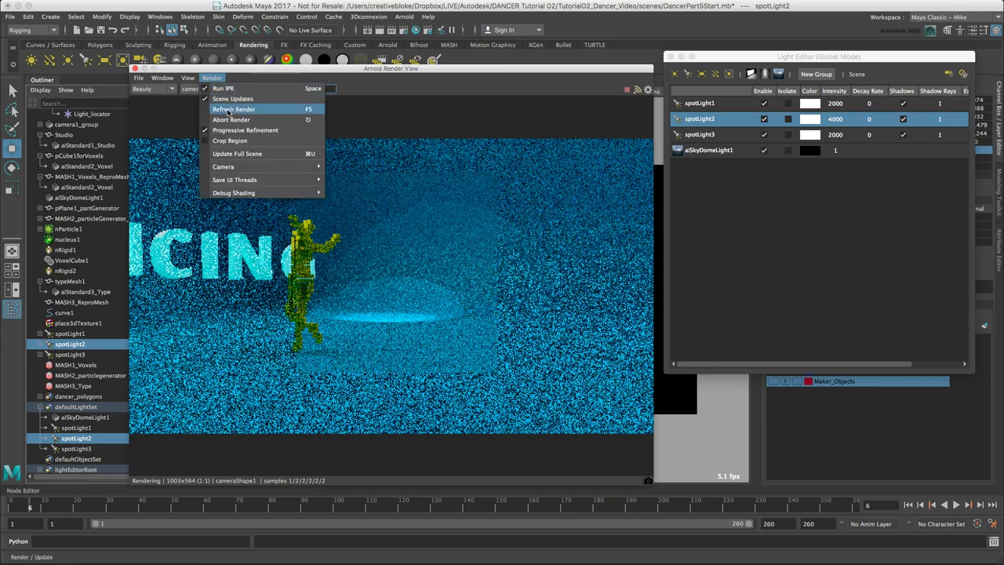
left_click(236, 154)
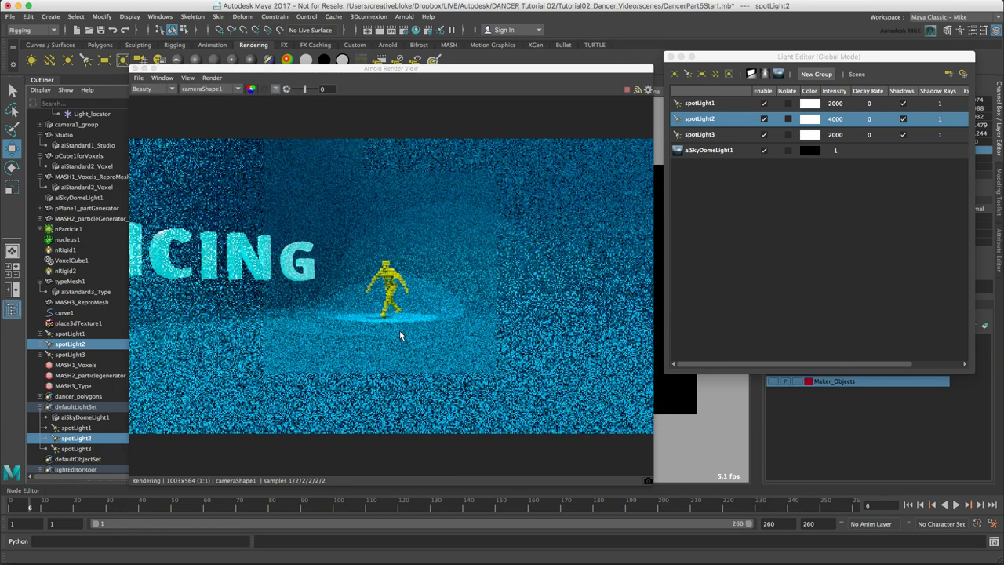
left_click(436, 506)
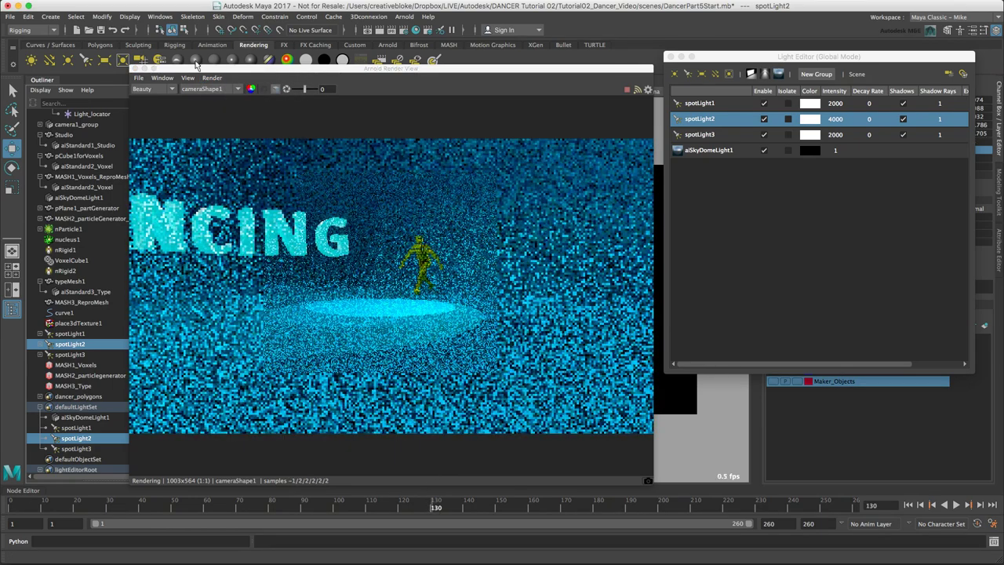
left_click(210, 78)
left_click(235, 152)
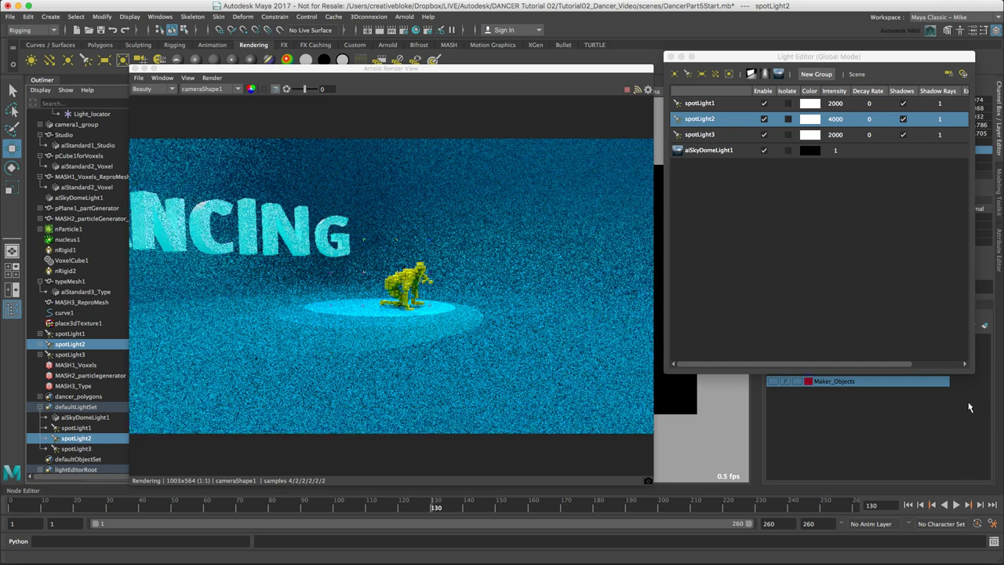
- Scrub back to frame 93 and update the full-scene render
left_click_drag(971, 372, 782, 299)
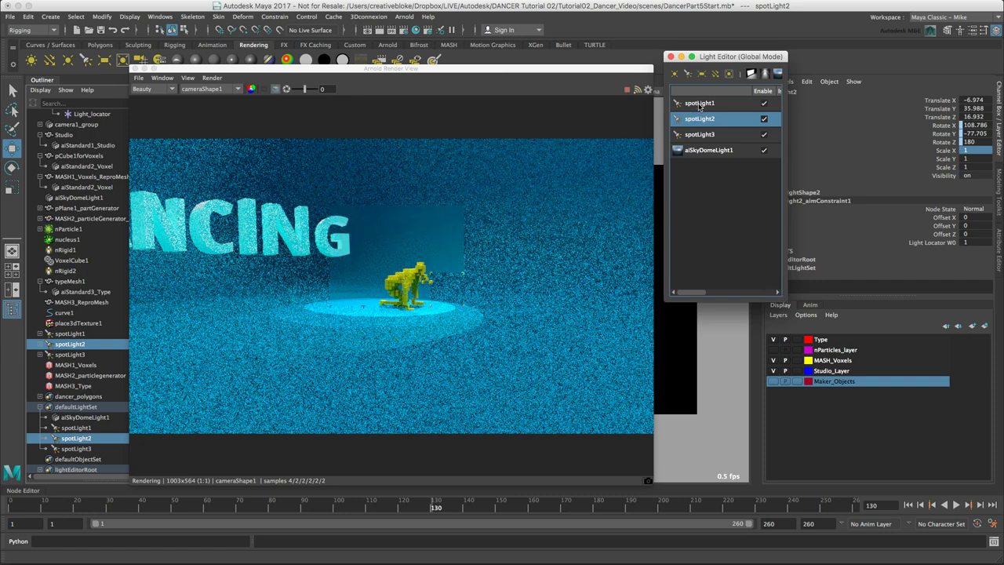
left_click_drag(464, 514, 314, 510)
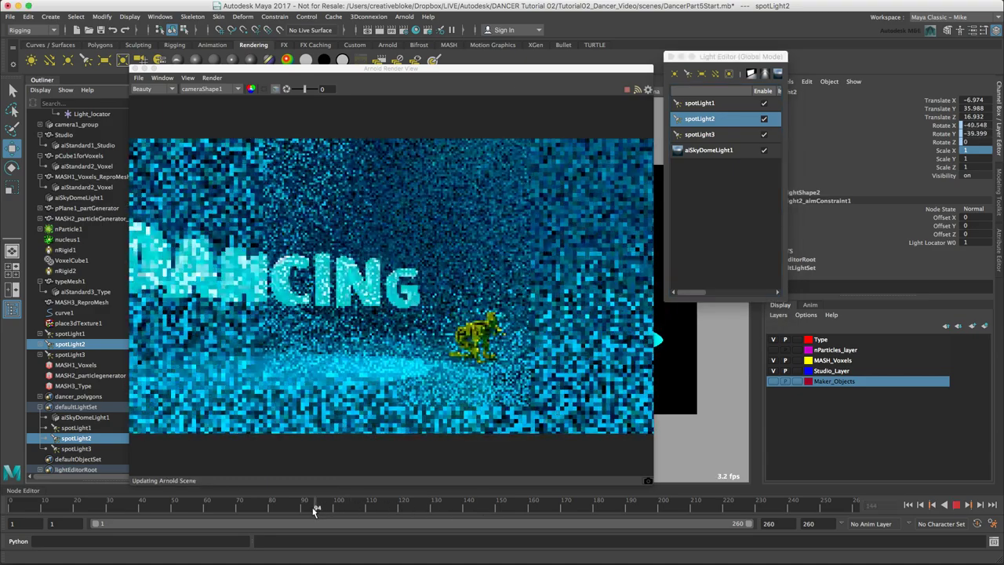
left_click_drag(350, 69, 374, 69)
left_click(235, 76)
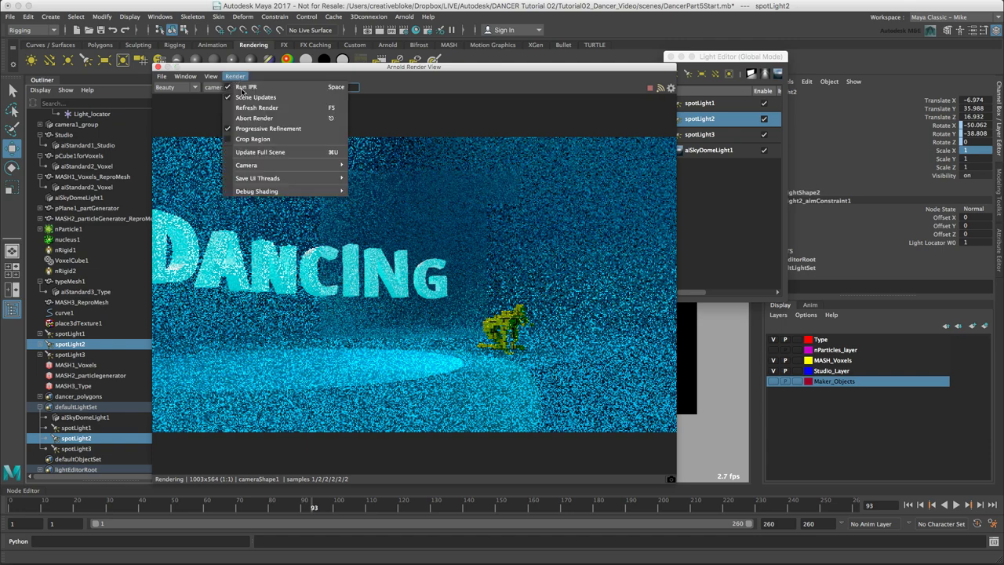
left_click(261, 153)
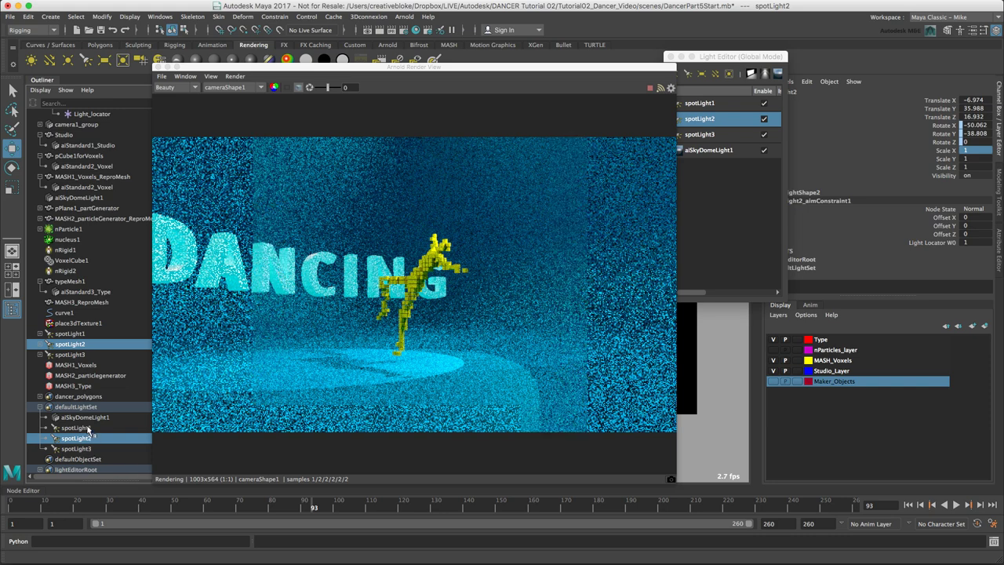
- Set spotLight1's Penumbra Angle to 10
left_click(72, 334)
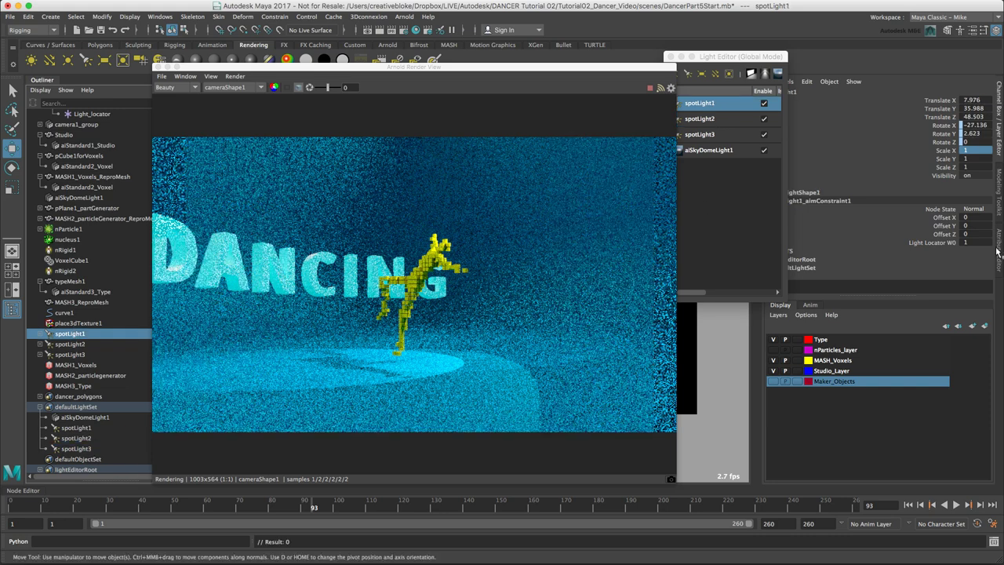
left_click(998, 250)
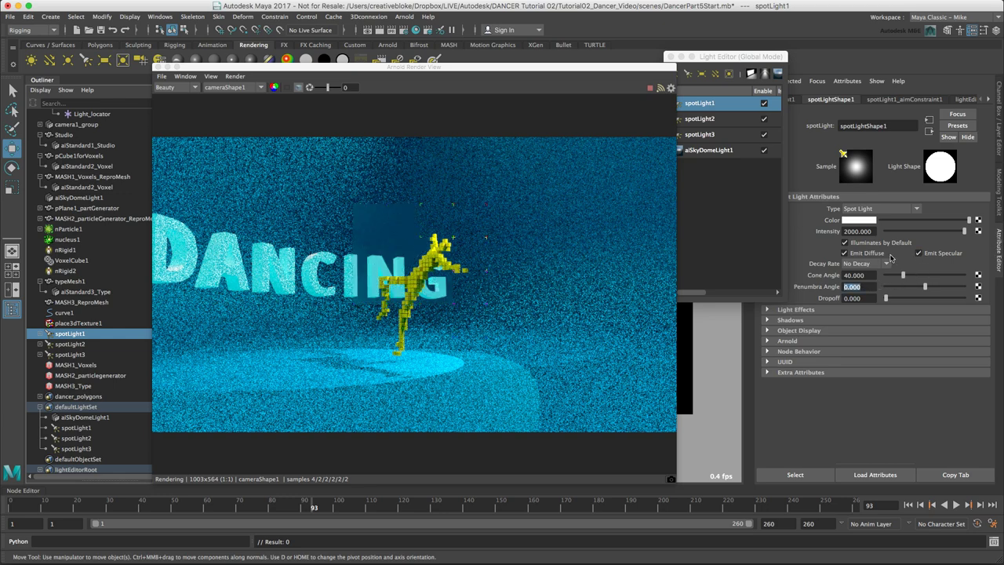
key("Return")
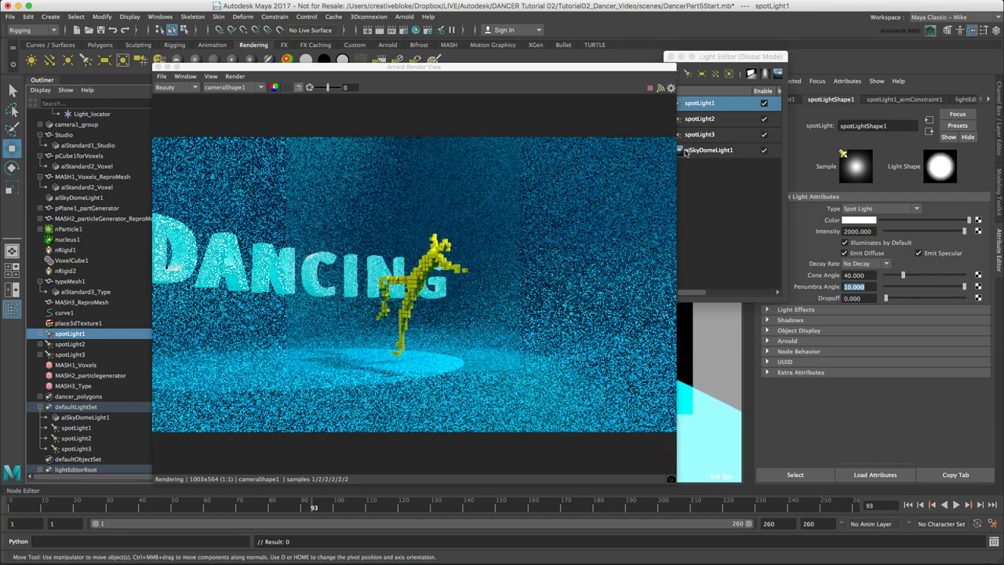
- Set spotLight2's Penumbra Angle to 5
left_click(698, 119)
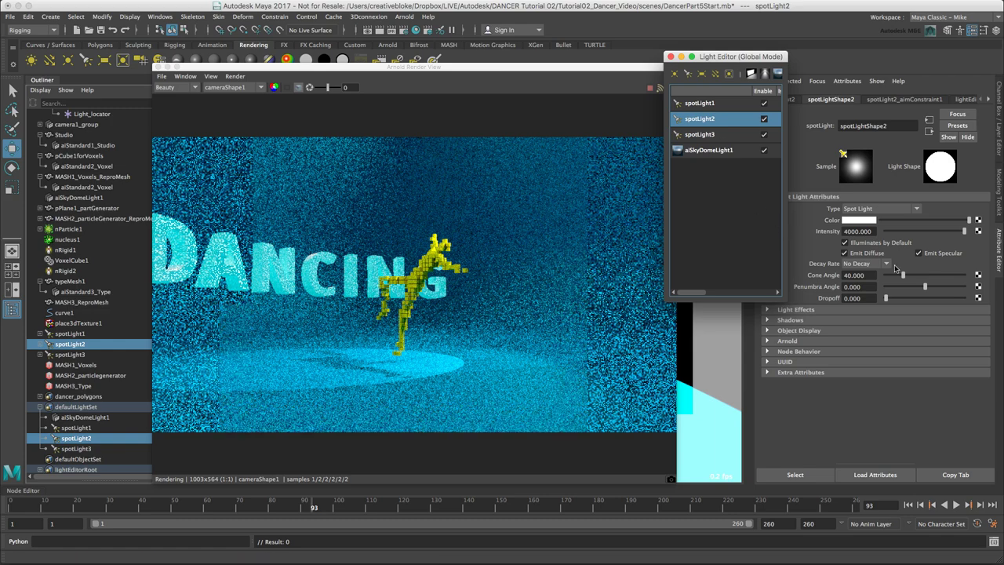
left_click(853, 287)
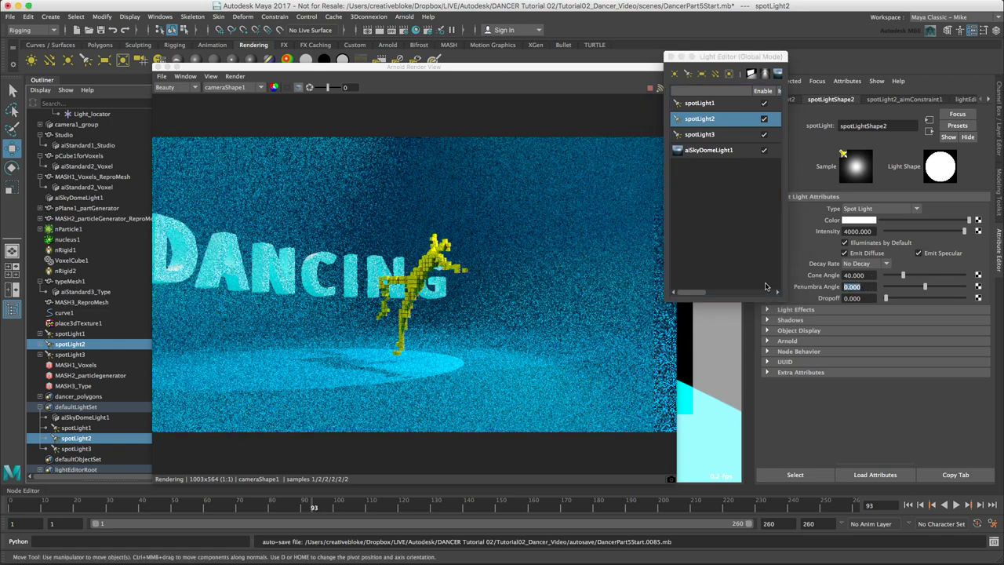
type("15")
key("Return")
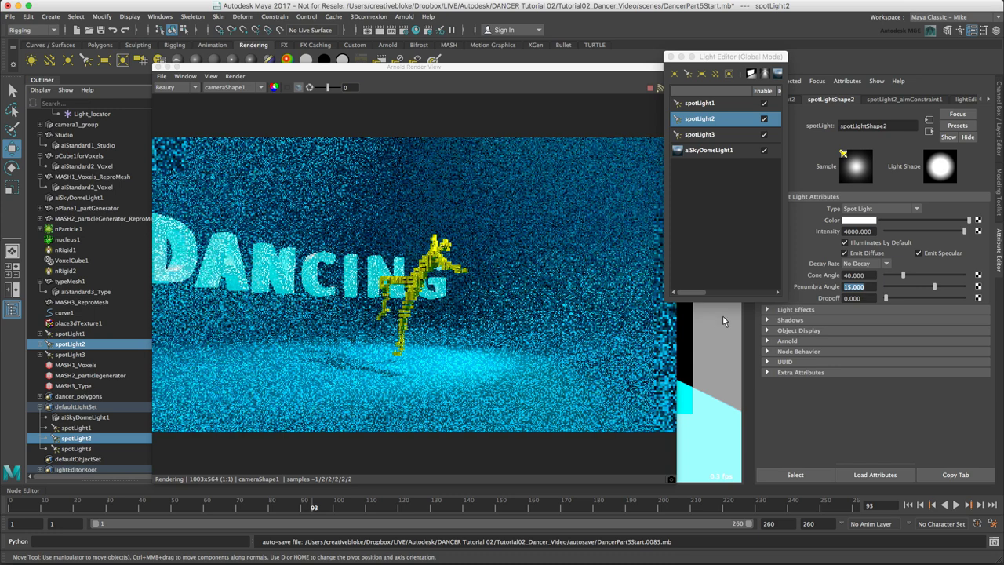
type("5")
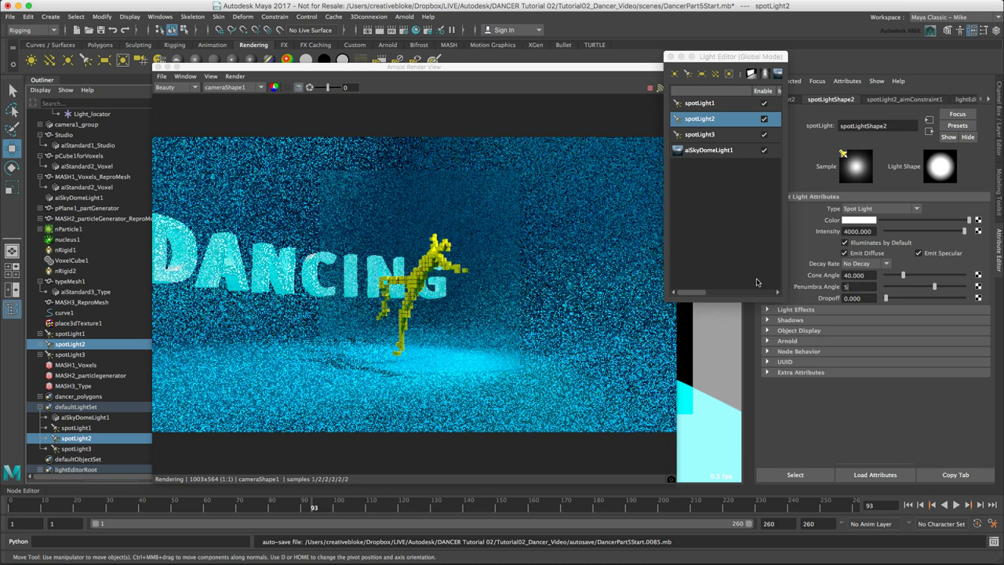
key("Return")
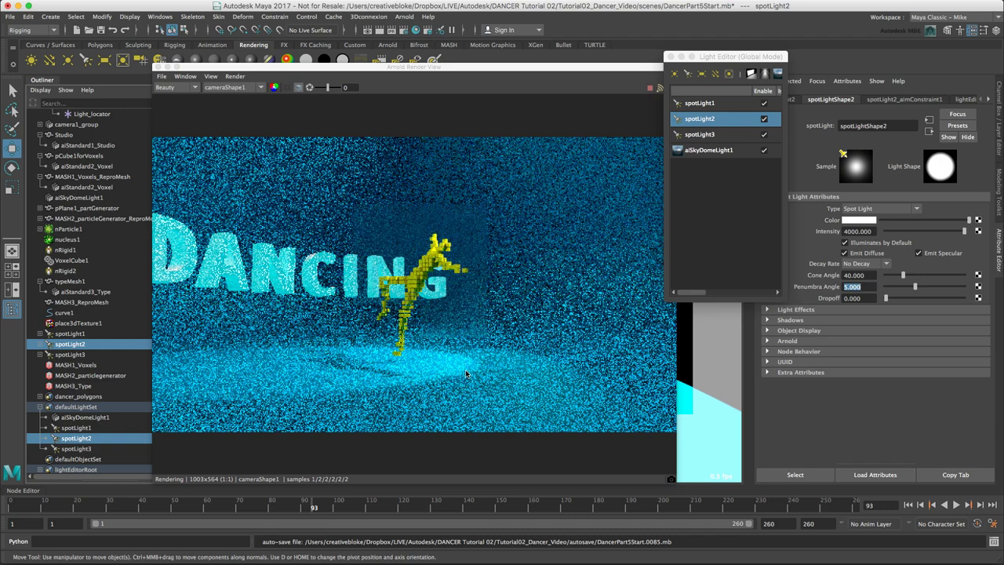
- Set spotLight3's Penumbra Angle to 15
left_click(700, 135)
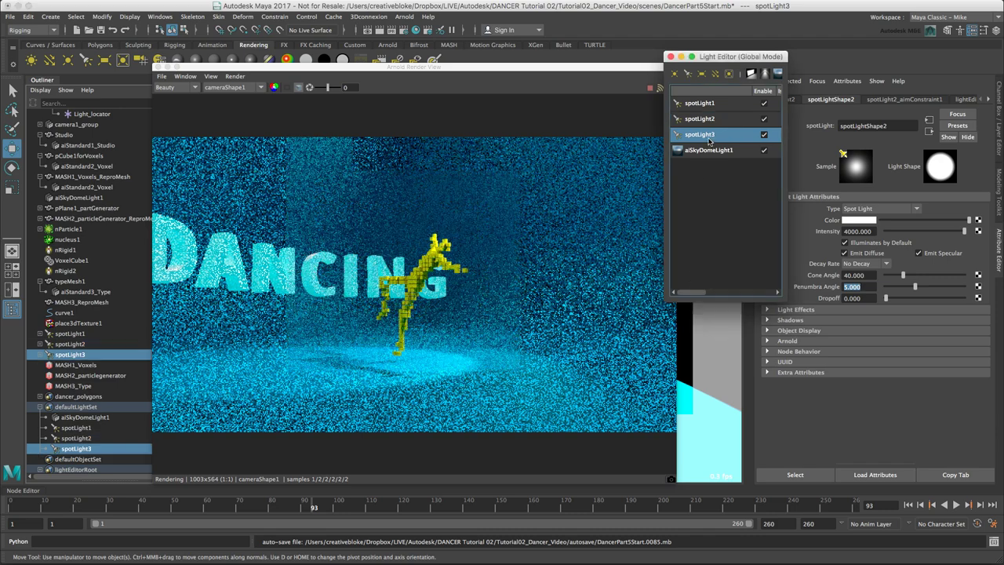
left_click(869, 287)
type("15")
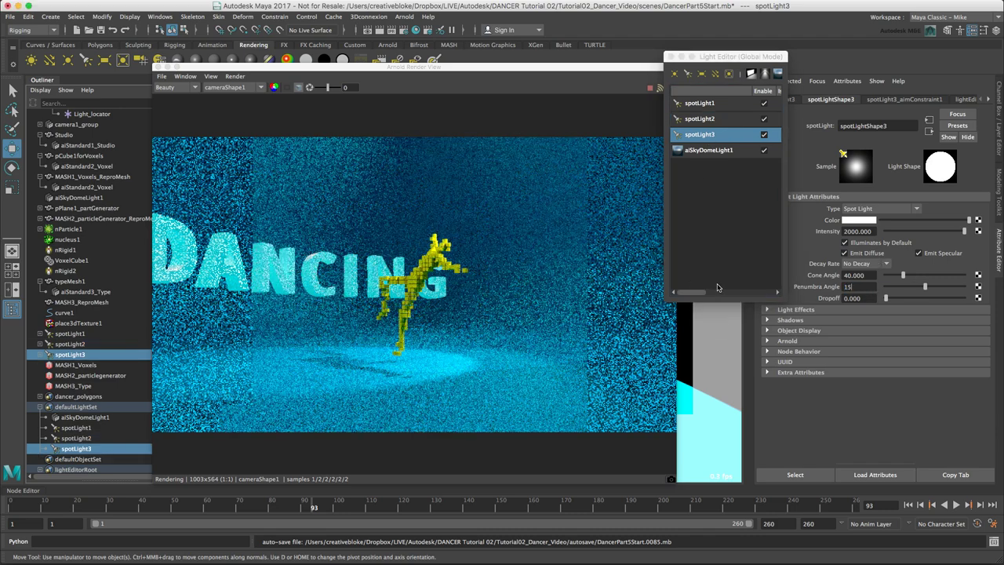
key("Return")
- Change spotLight2's Intensity to 6000 in the Attribute Editor, then show the Channel Box and layers
left_click(695, 119)
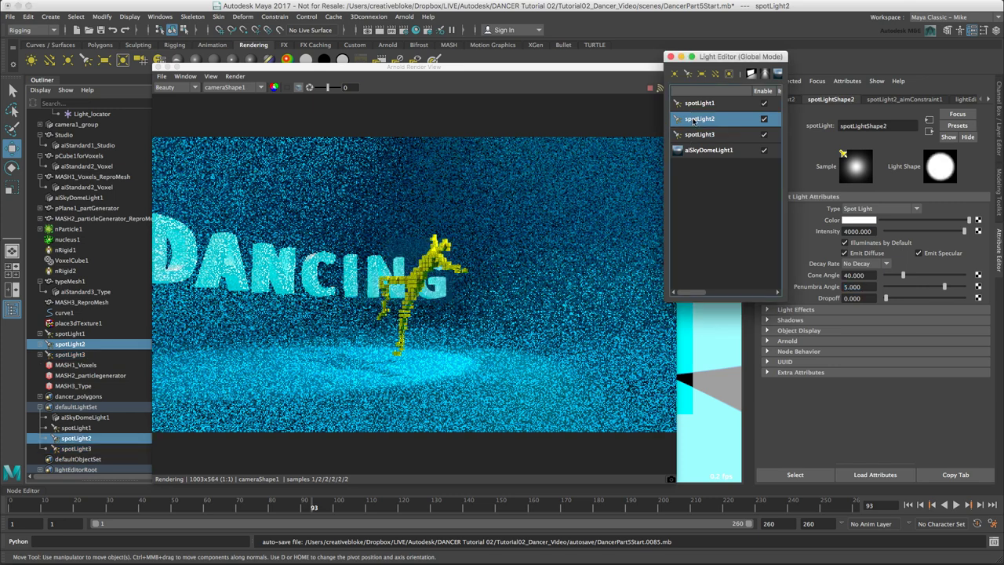
left_click(852, 232)
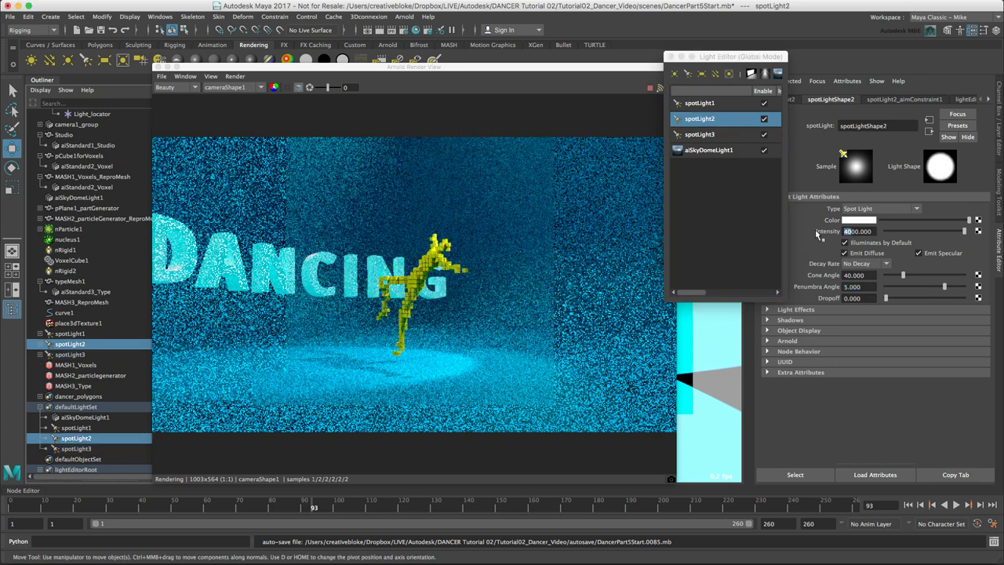
key("BackSpace")
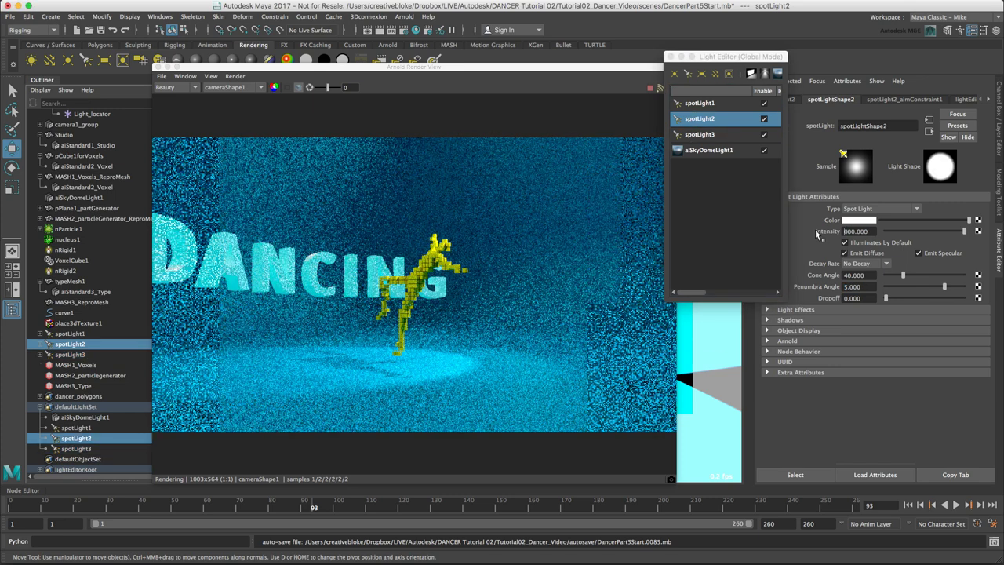
type("60")
key("Return")
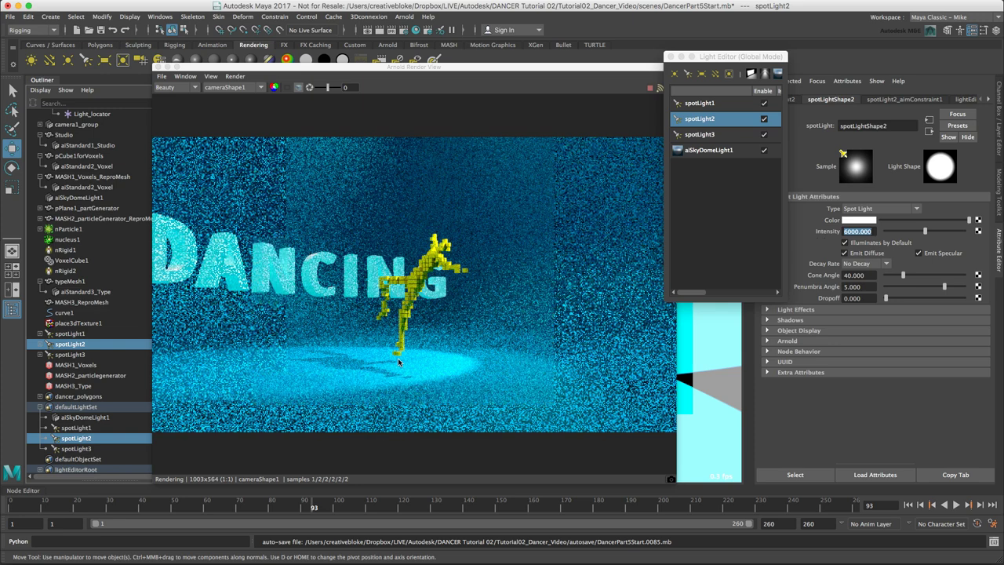
left_click(1000, 125)
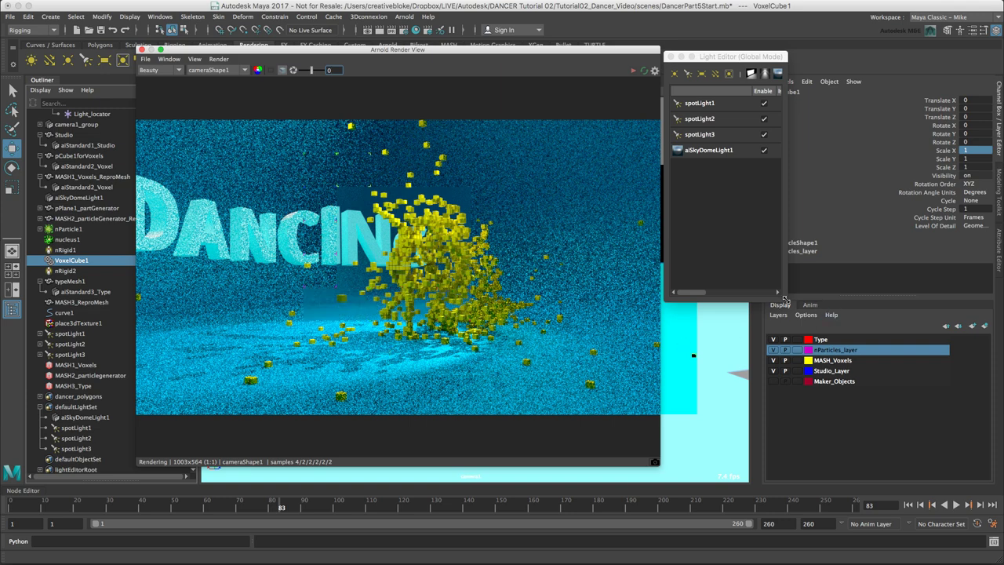
- Raise spotLight2's intensity to 10000 in the Light Editor and re-render the full scene
left_click_drag(785, 300, 850, 306)
left_click(830, 119)
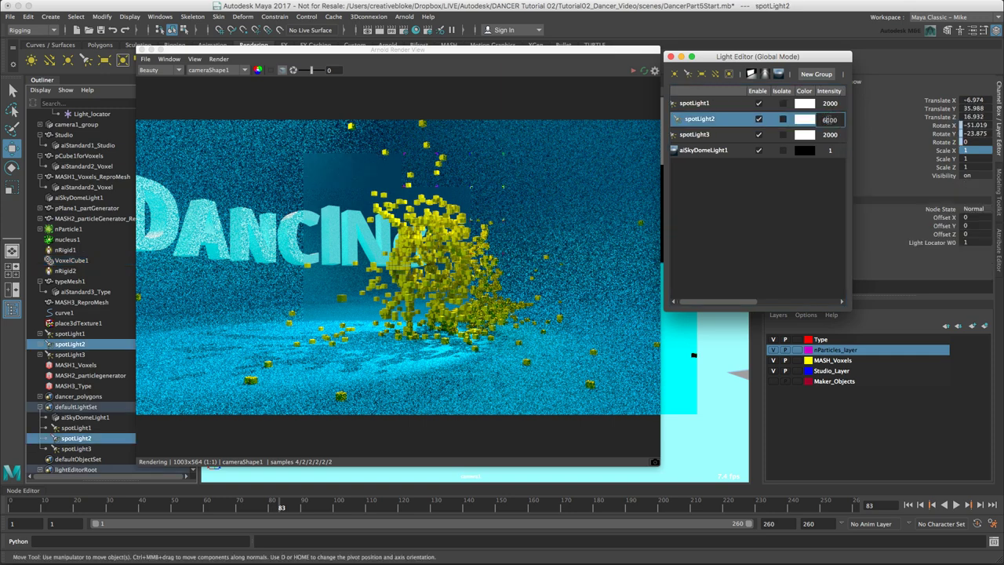
key("BackSpace")
type("10")
key("Return")
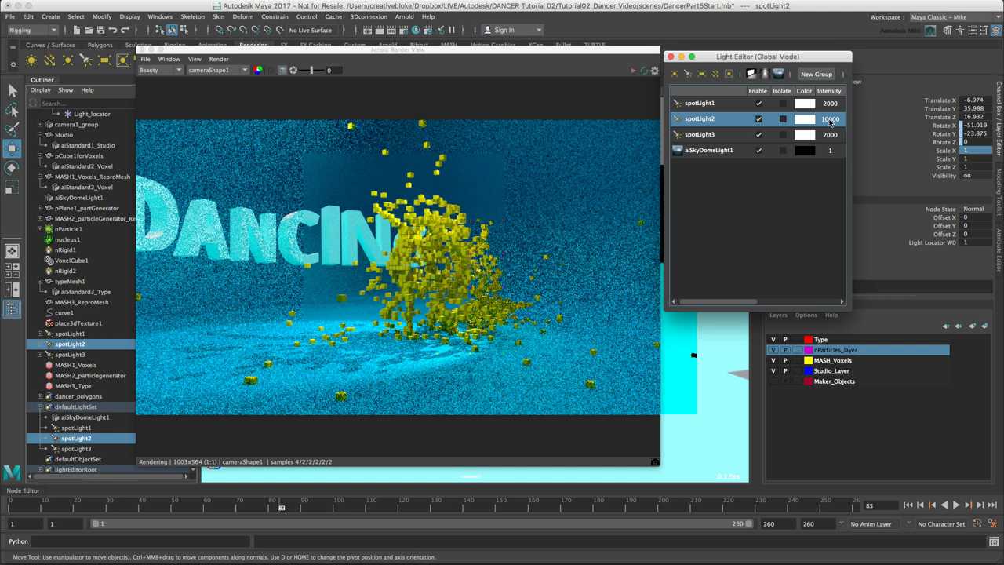
left_click(199, 61)
mouse_move(219, 60)
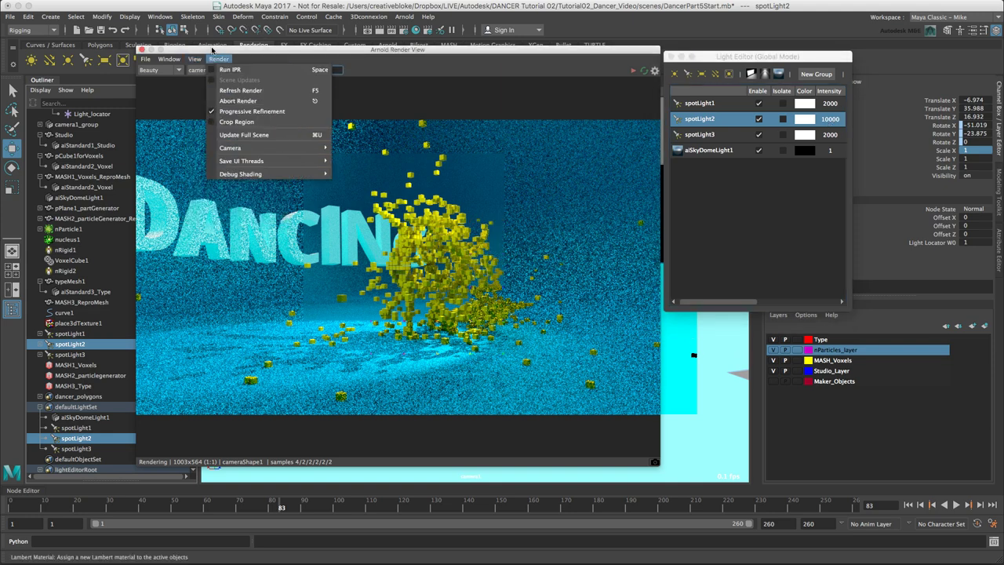
left_click(242, 134)
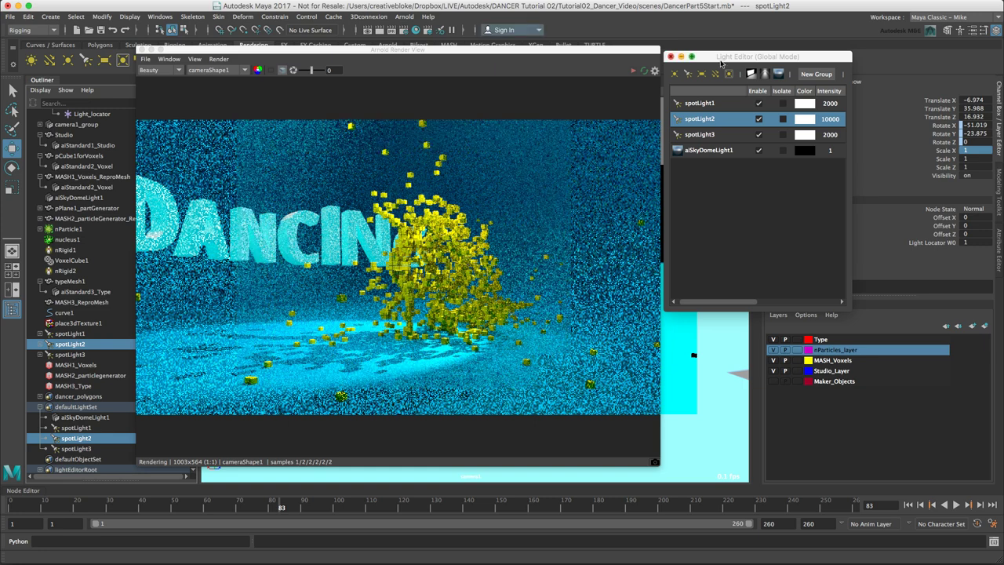
- Tint a spotlight pale cyan and raise spotLight2's colour saturation from 0.083 to 0.131
left_click(804, 105)
left_click(802, 106)
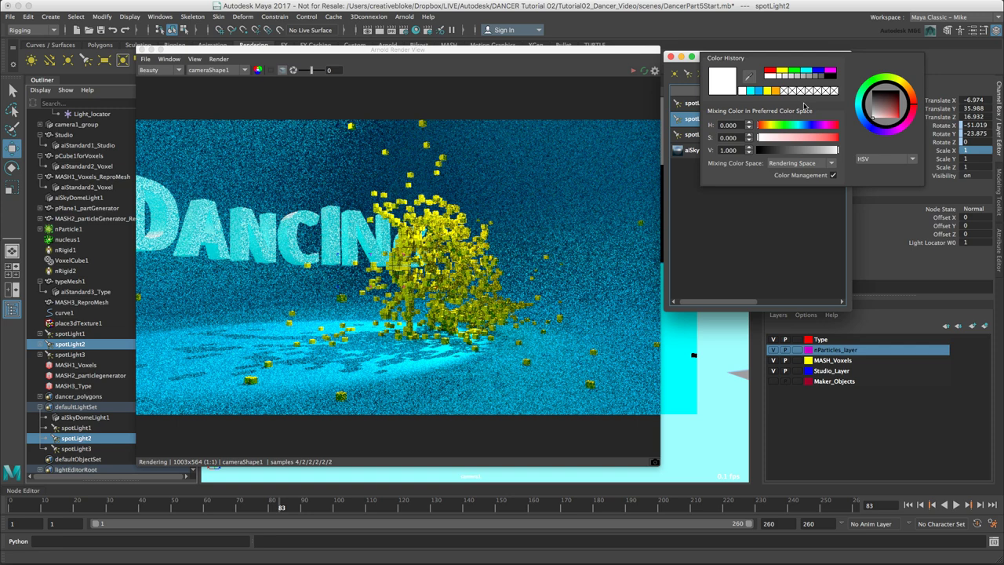
left_click(751, 93)
left_click_drag(787, 138, 766, 138)
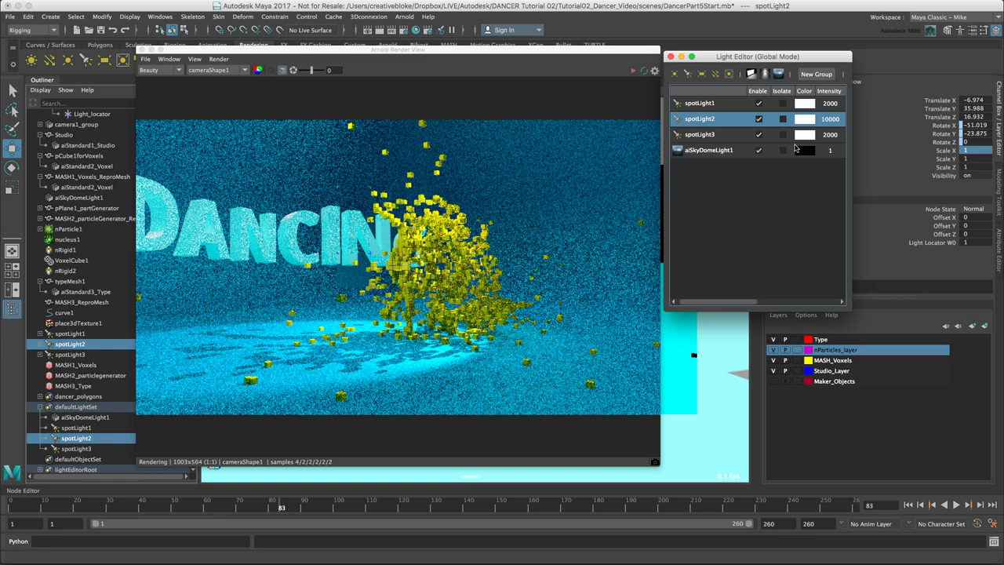
left_click(804, 119)
left_click(769, 170)
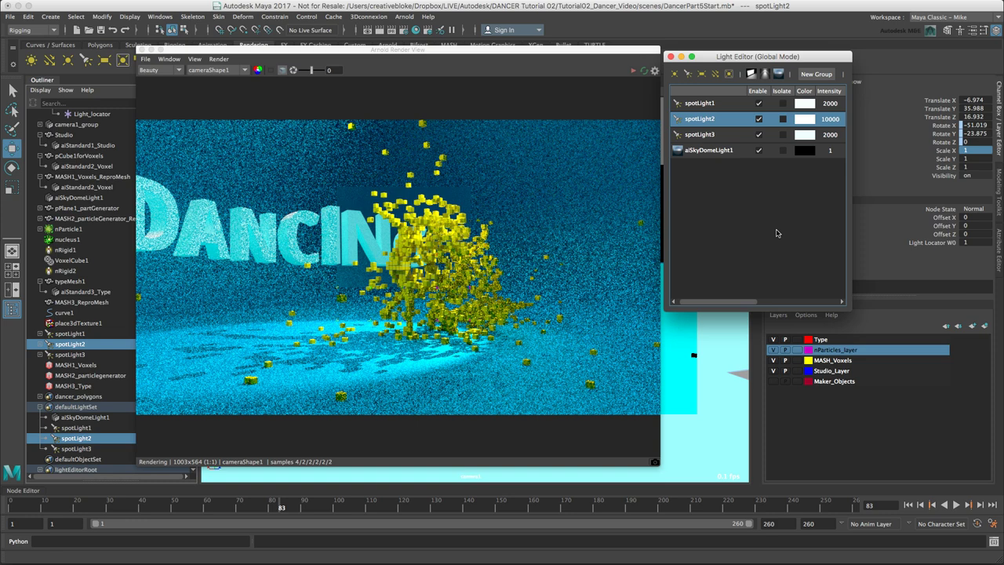
mouse_move(721, 53)
left_mouse_down()
mouse_move(732, 57)
mouse_move(725, 50)
left_mouse_up()
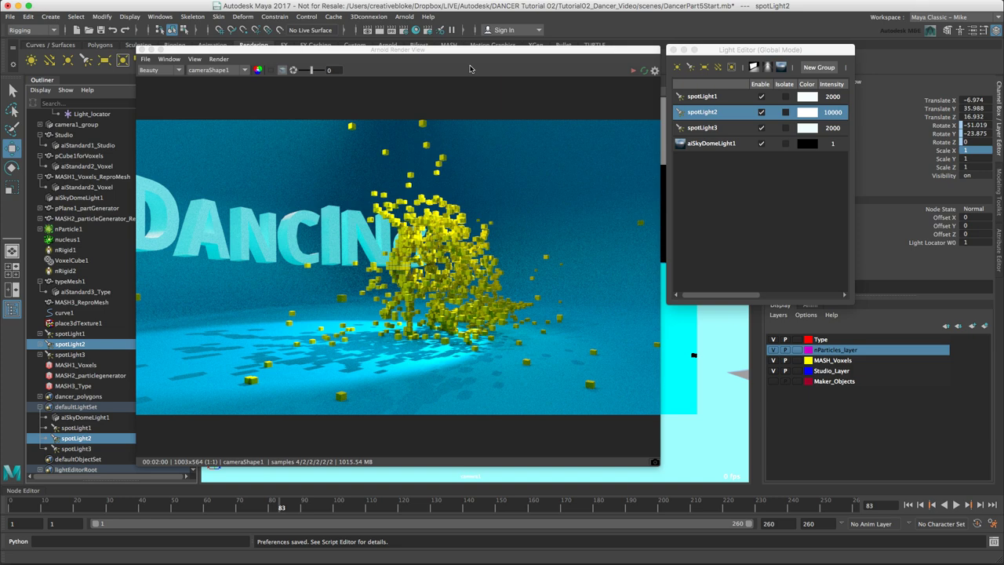
left_click(306, 215)
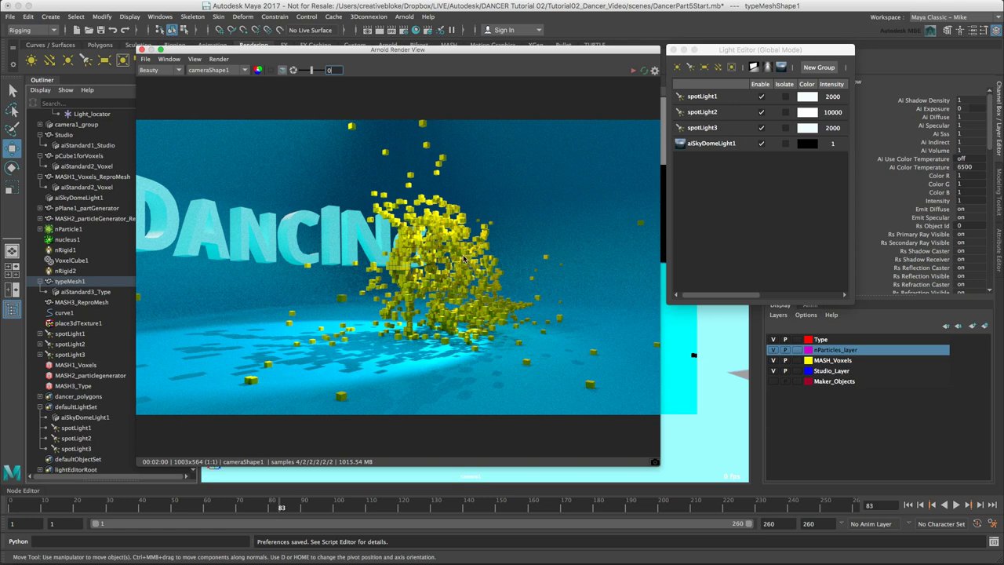
left_click(400, 251)
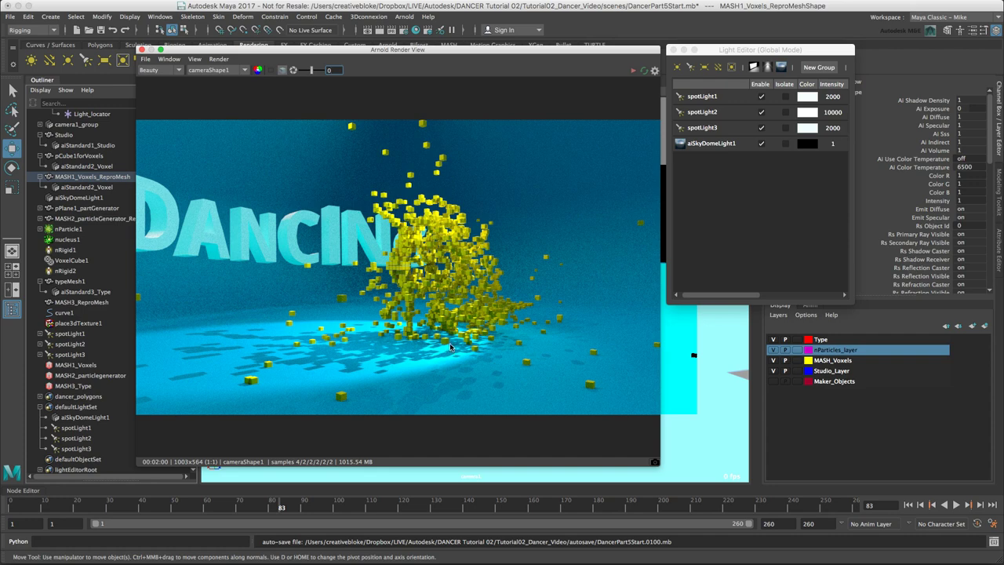
left_click(159, 18)
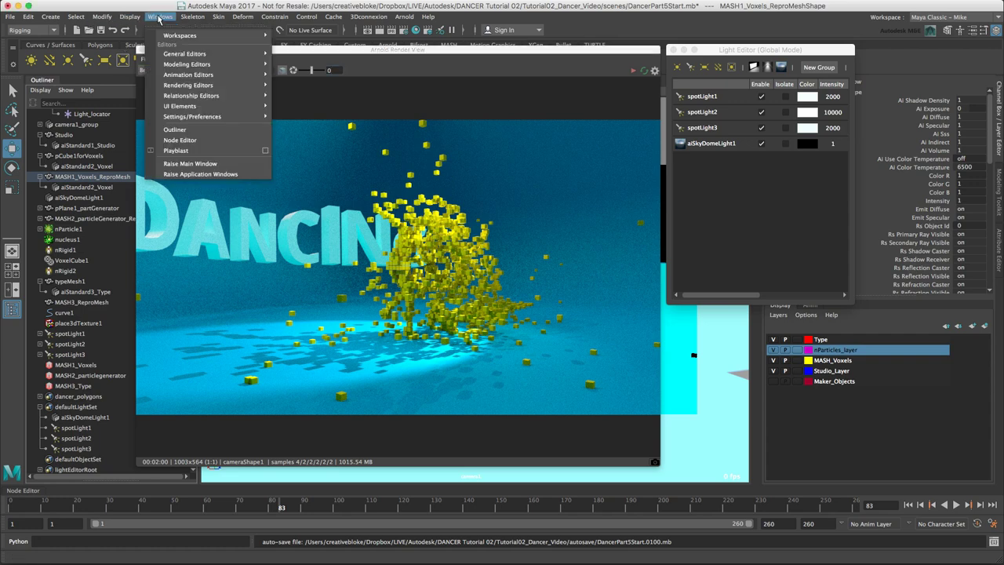
mouse_move(182, 118)
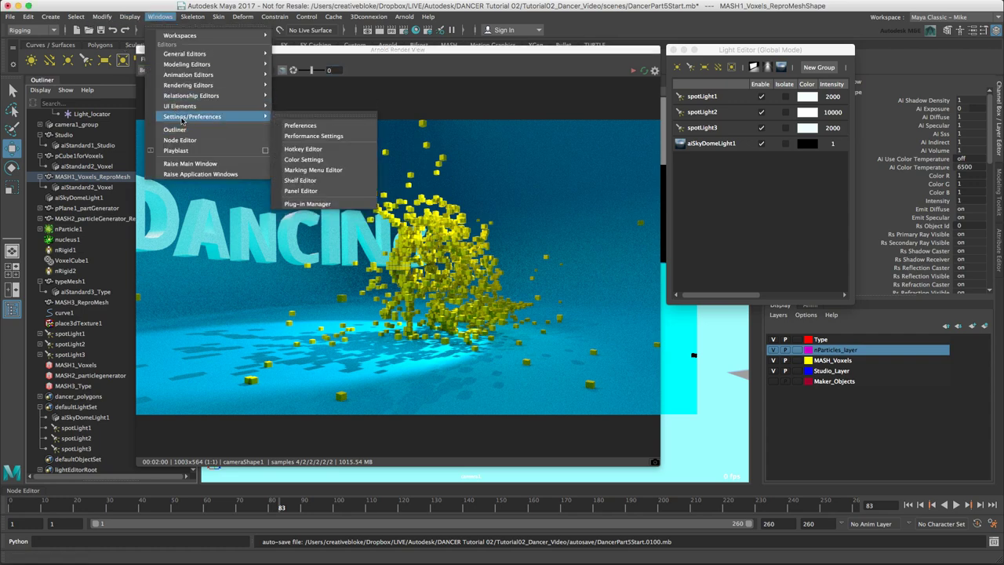
left_click(352, 129)
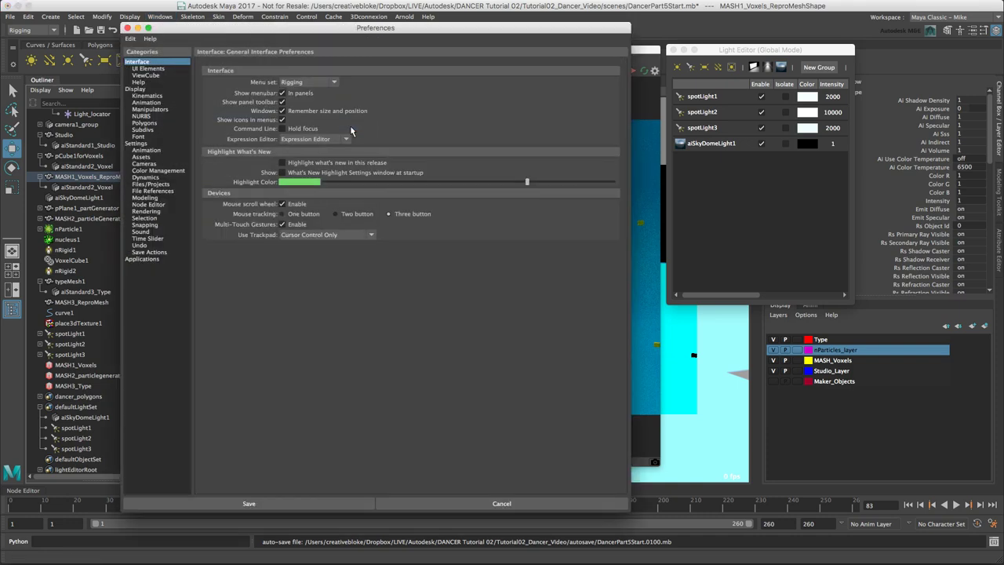
left_click(155, 170)
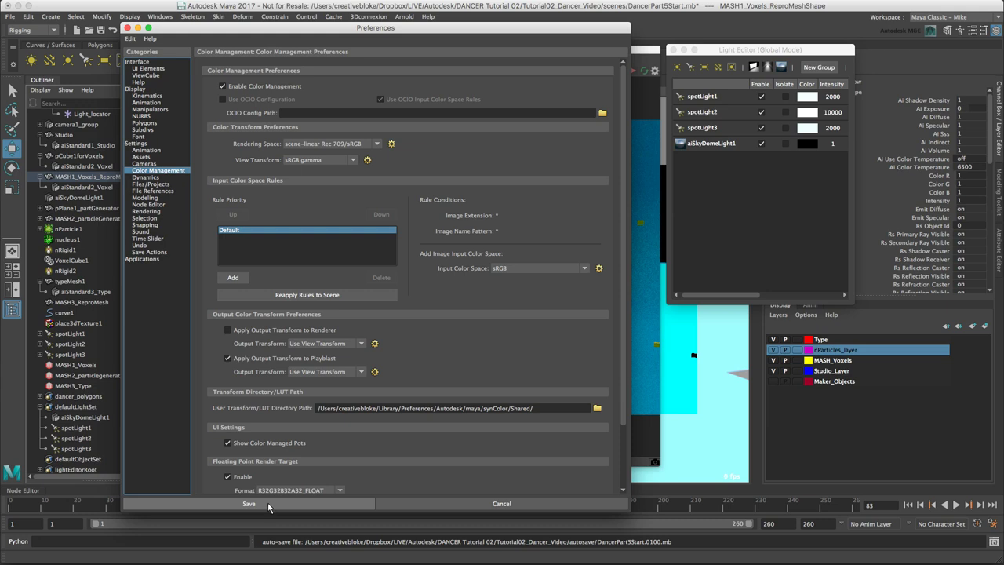
left_click(125, 28)
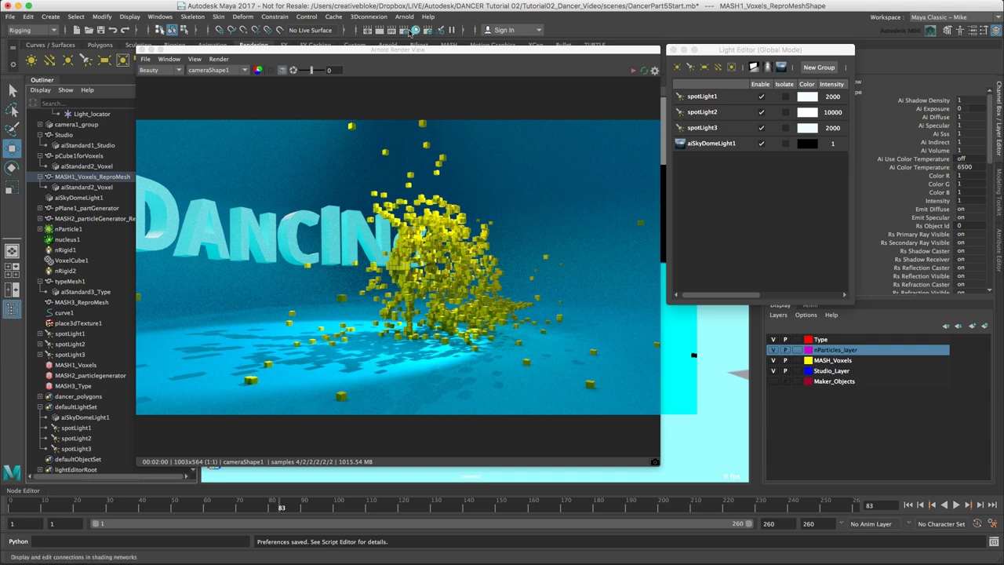
- Show Render Settings on the Common tab, centred and enlarged
left_click(427, 30)
left_click_drag(89, 29, 377, 68)
left_click(273, 120)
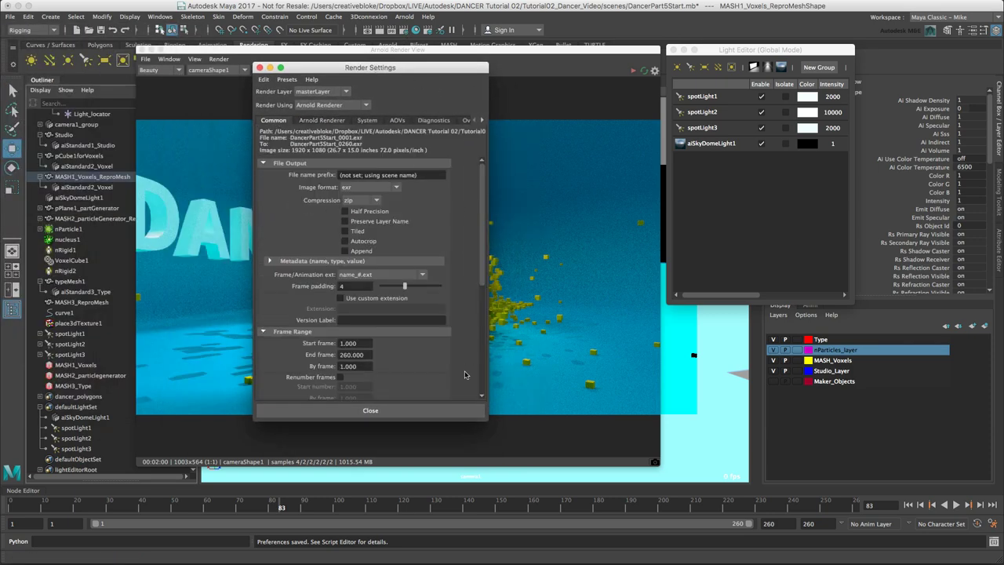
left_click_drag(486, 421, 623, 460)
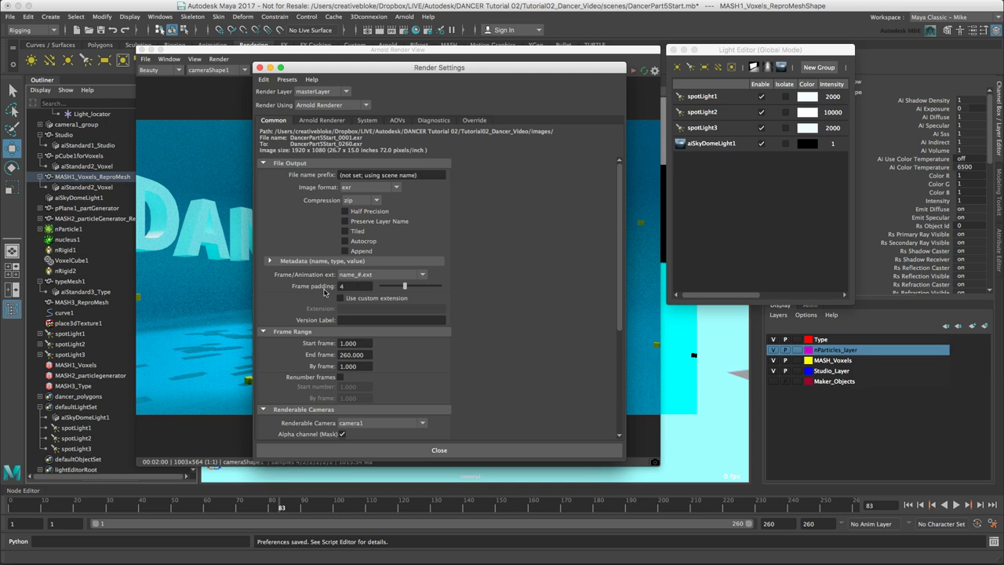
- Keep camera1 as the renderable camera
scroll(325, 292, "down", 3)
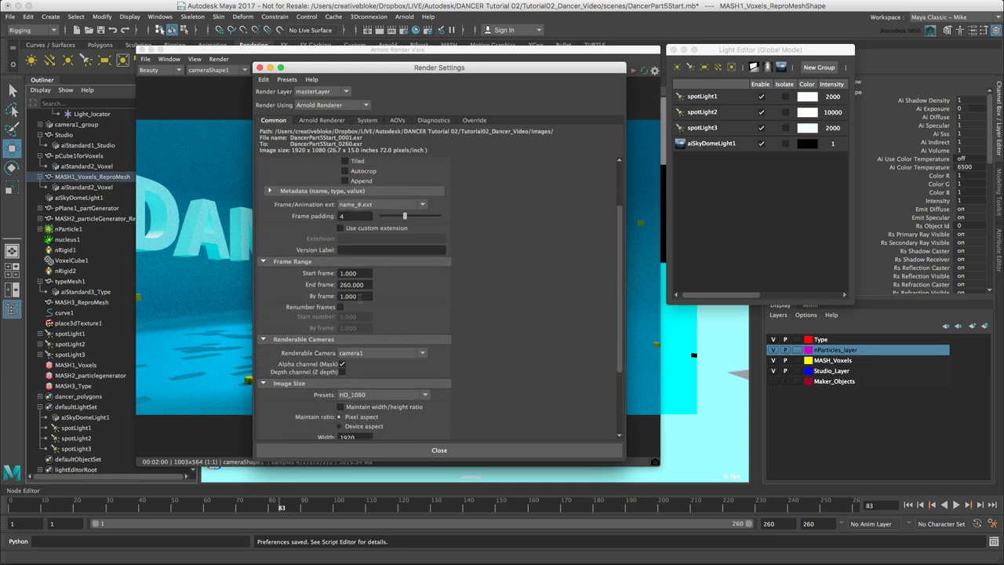
scroll(383, 310, "down", 4)
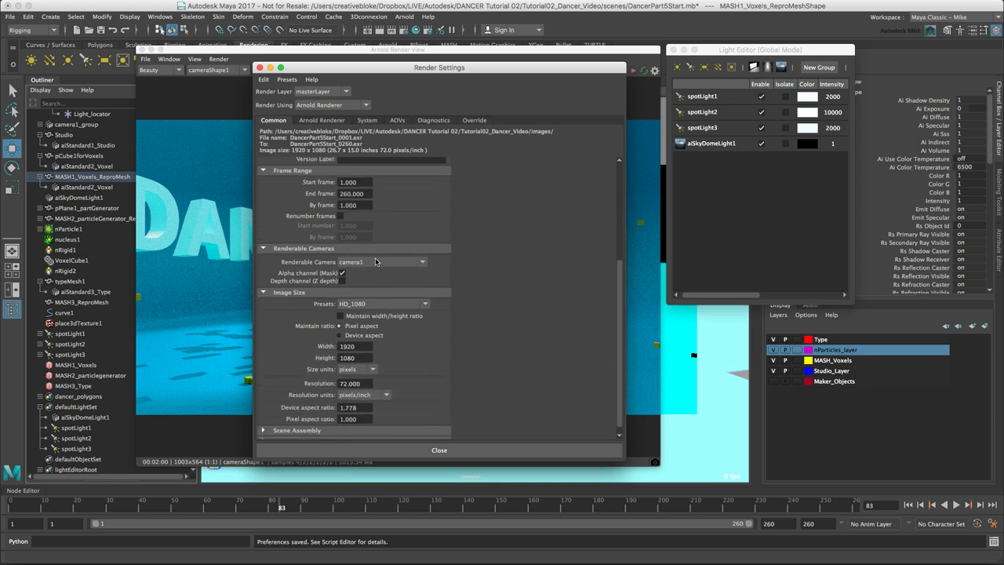
left_click(375, 261)
left_click(375, 266)
left_click(379, 265)
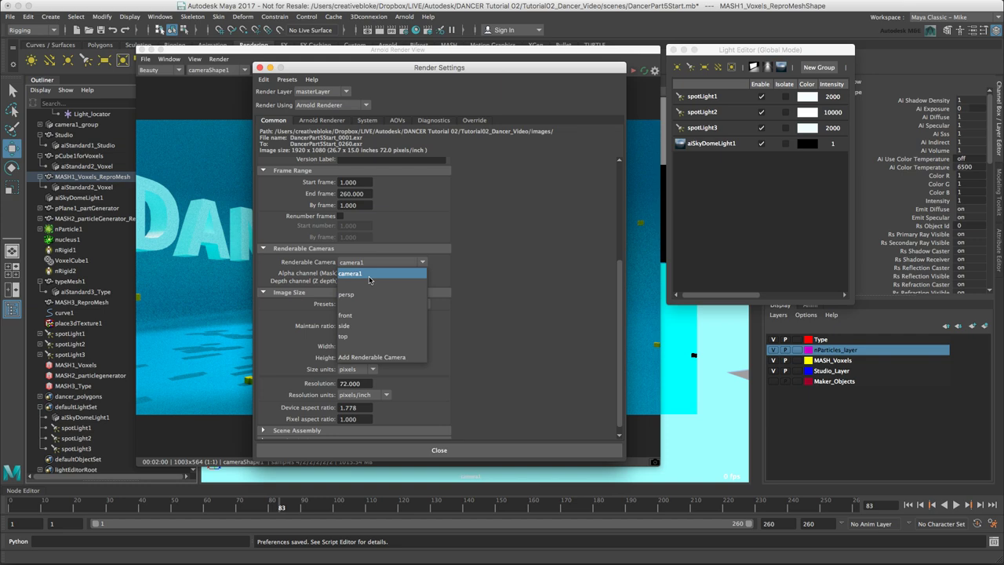
left_click(371, 280)
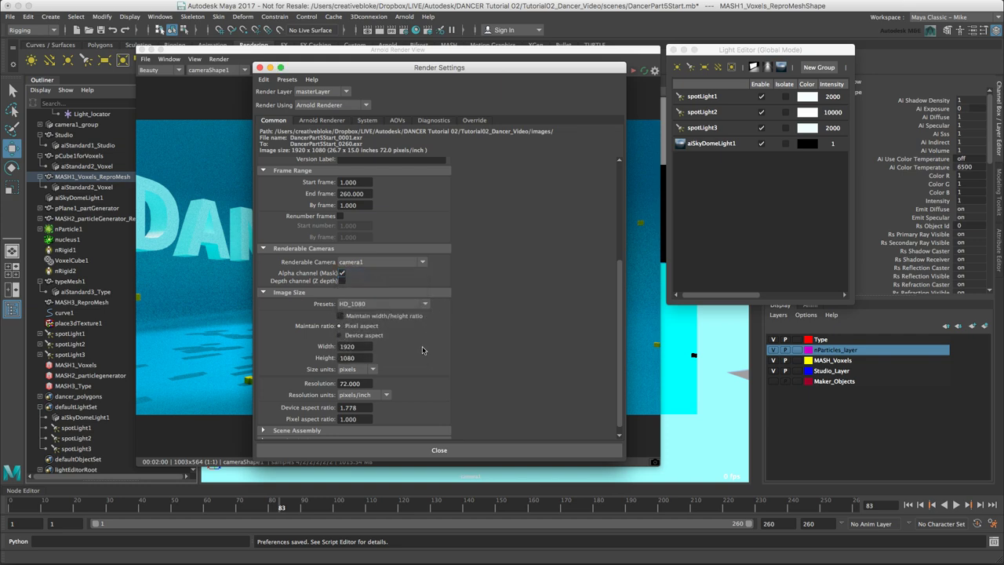
scroll(430, 397, "down", 1)
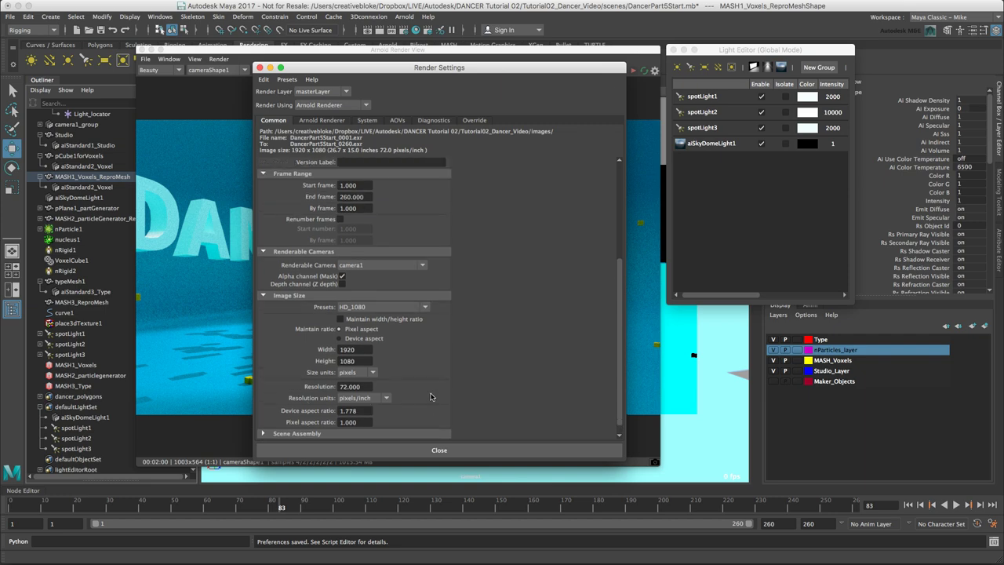
- In the Arnold Renderer tab, raise Camera (AA) samples from 4 to 8
left_click(323, 122)
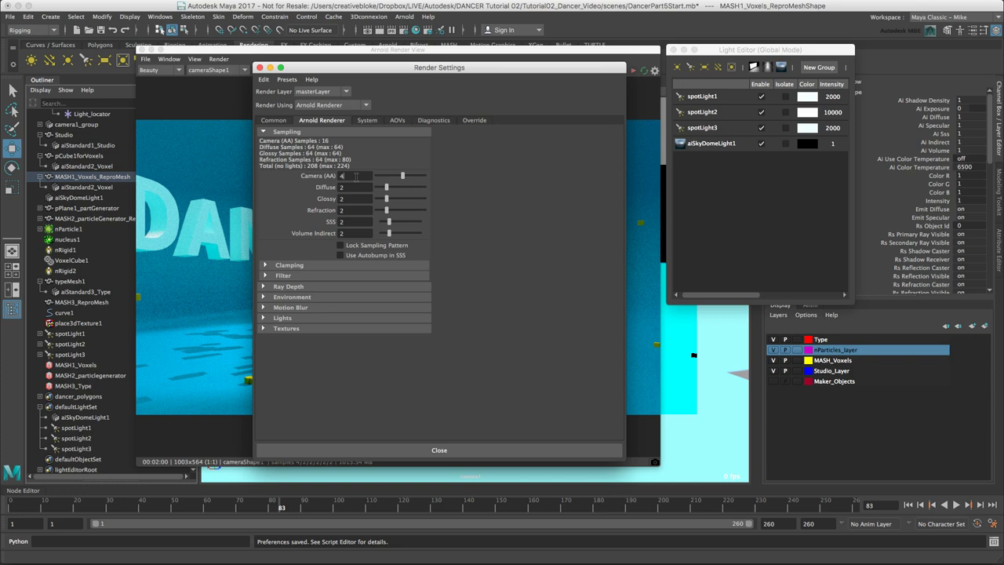
double_click(356, 177)
type("8")
key("Tab")
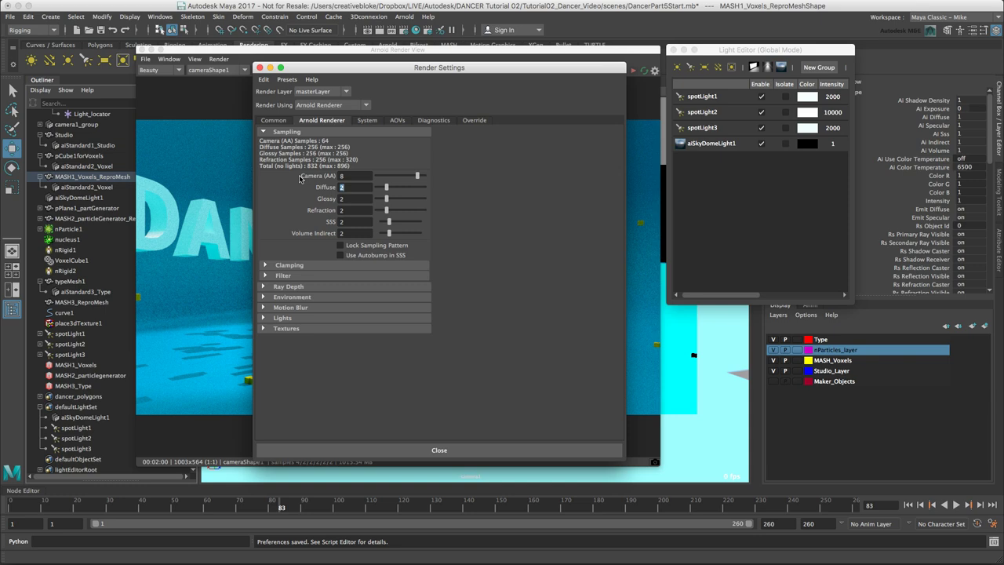
- Review the System, AOVs, Diagnostics, Override and Common tabs, then close Render Settings
left_click(366, 122)
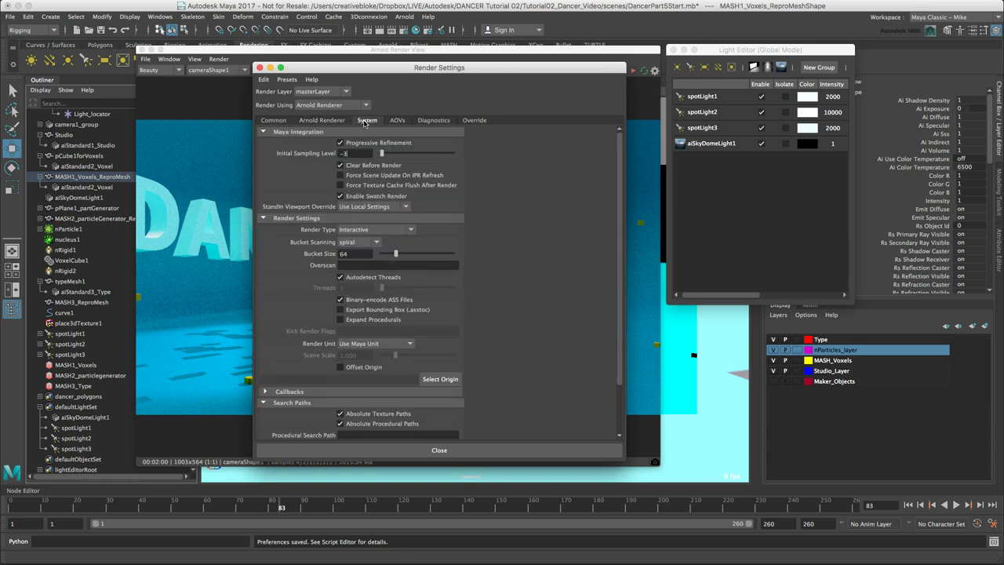
left_click(397, 121)
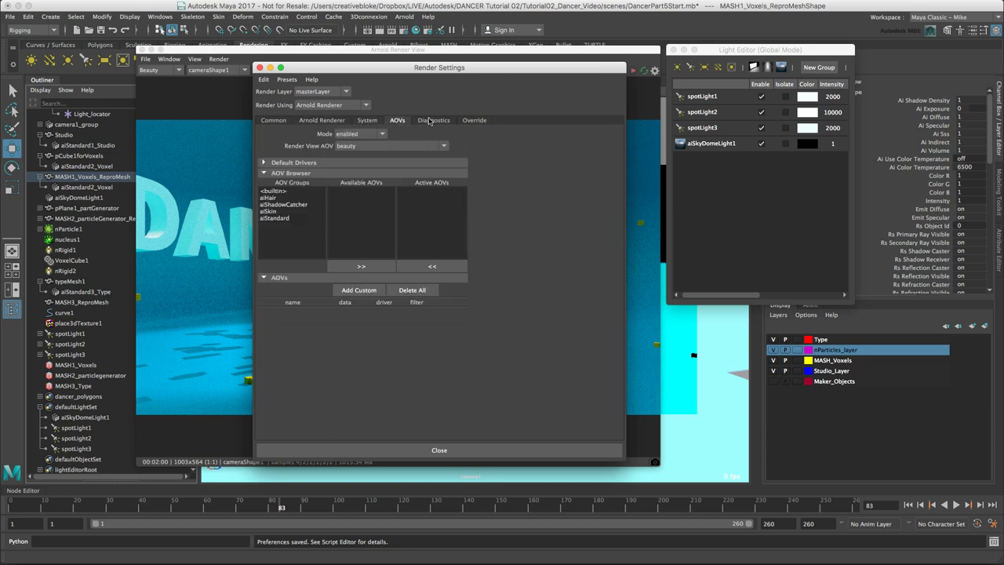
left_click(431, 121)
left_click(475, 121)
left_click(274, 121)
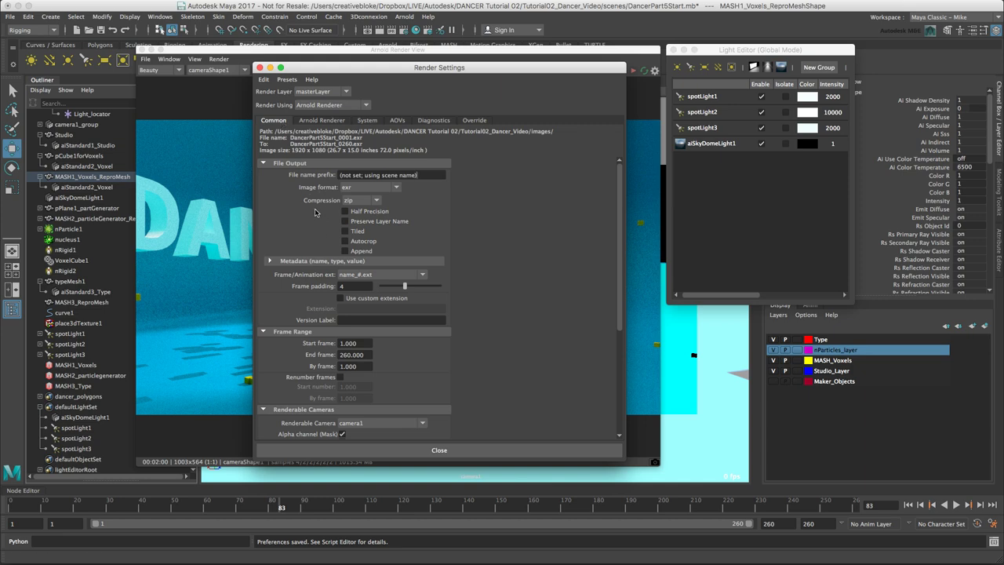
left_click(259, 67)
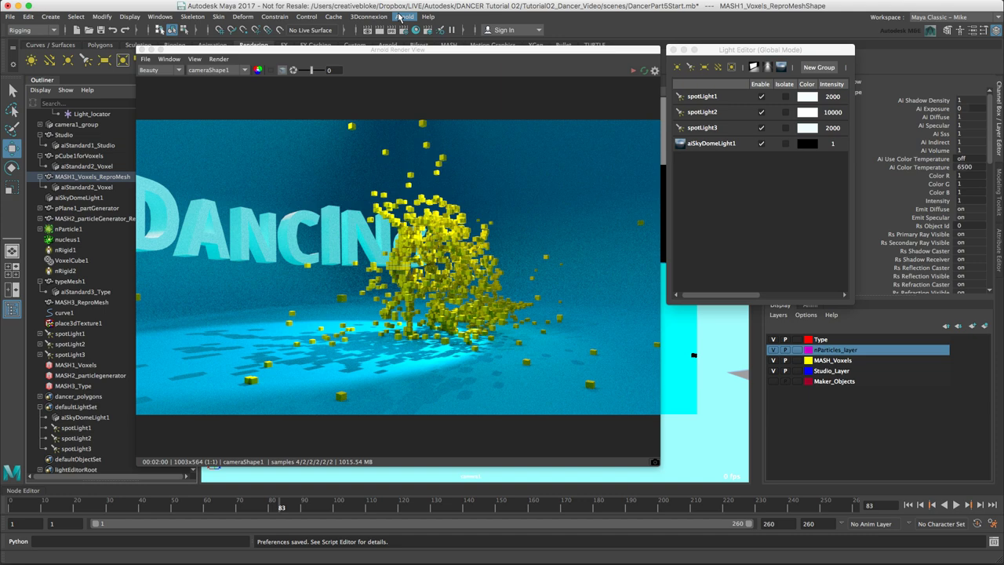
- Switch to the Rendering menu set and launch Render Sequence for the voxel dancer animation
left_click(31, 29)
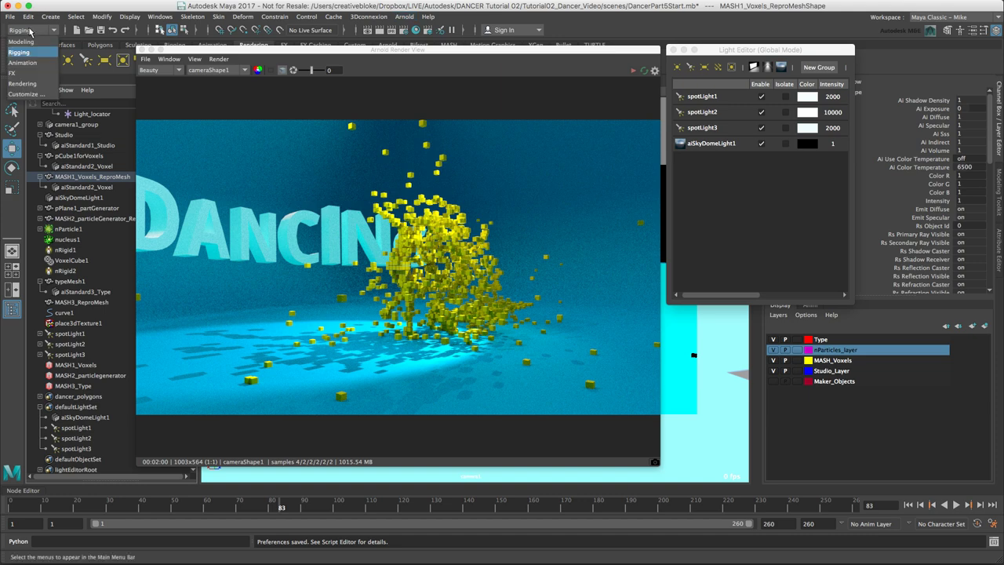
left_click(40, 84)
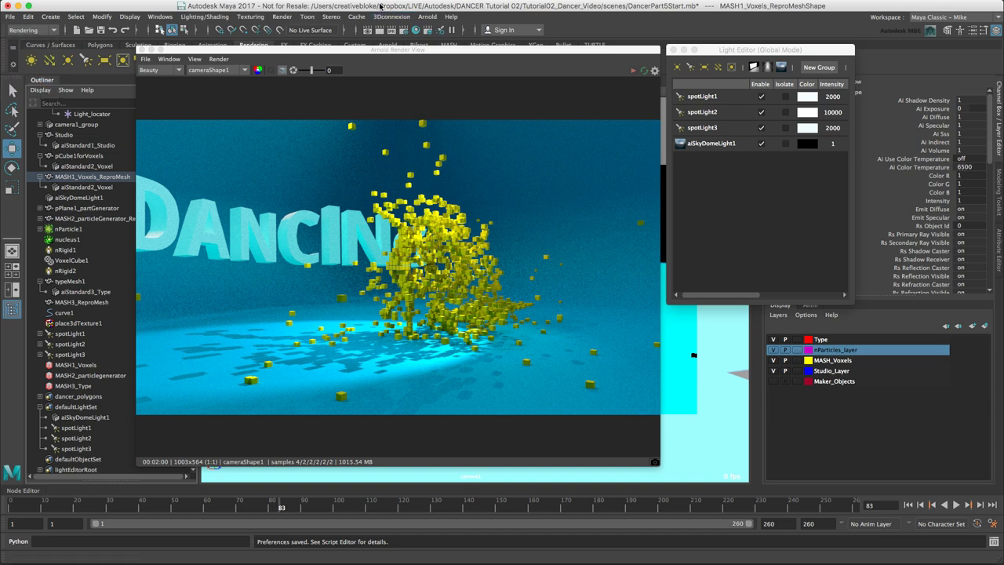
left_click(288, 18)
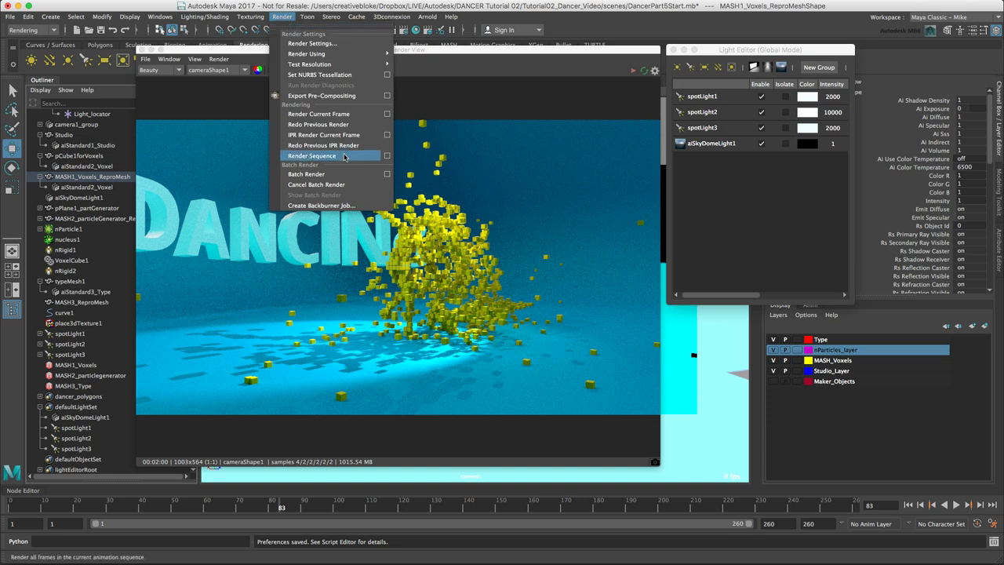
left_click(388, 156)
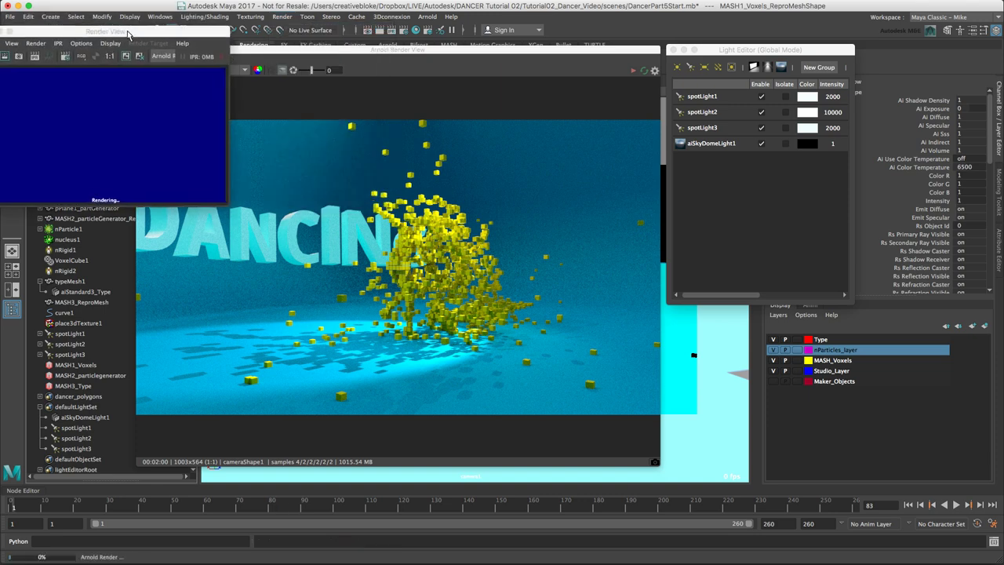